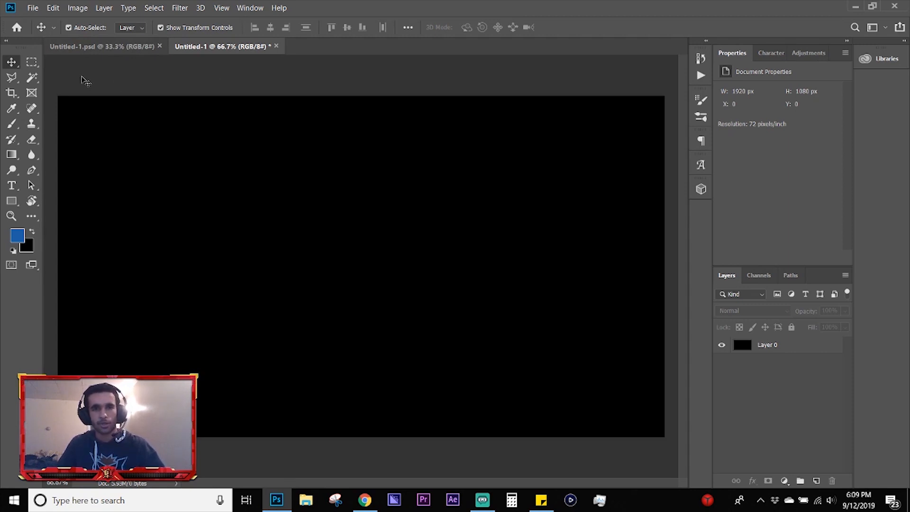
Step: Open the photo 2019 NBA 2K League The Ticket Tournament - Heat Check Gaming v Magic Gaming [3].png and unlock its background layer
left_click(33, 8)
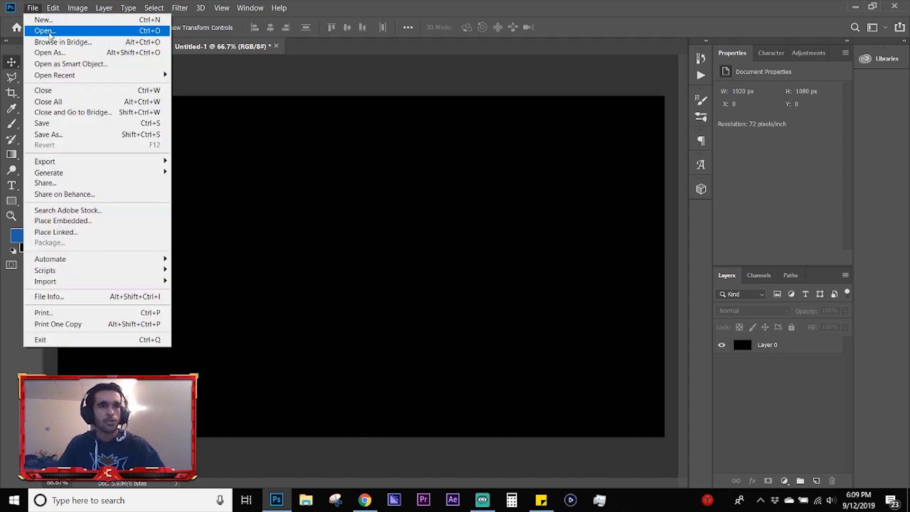
left_click(49, 32)
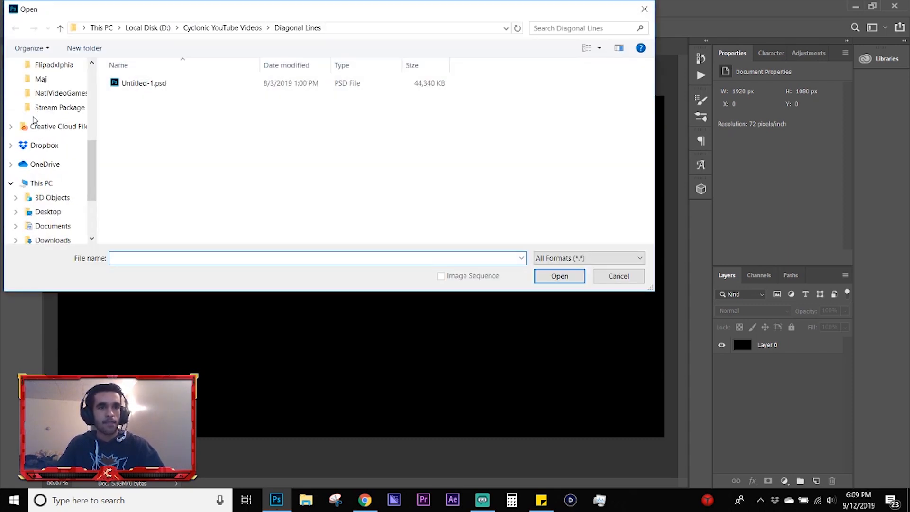
scroll(33, 120, "up", 3)
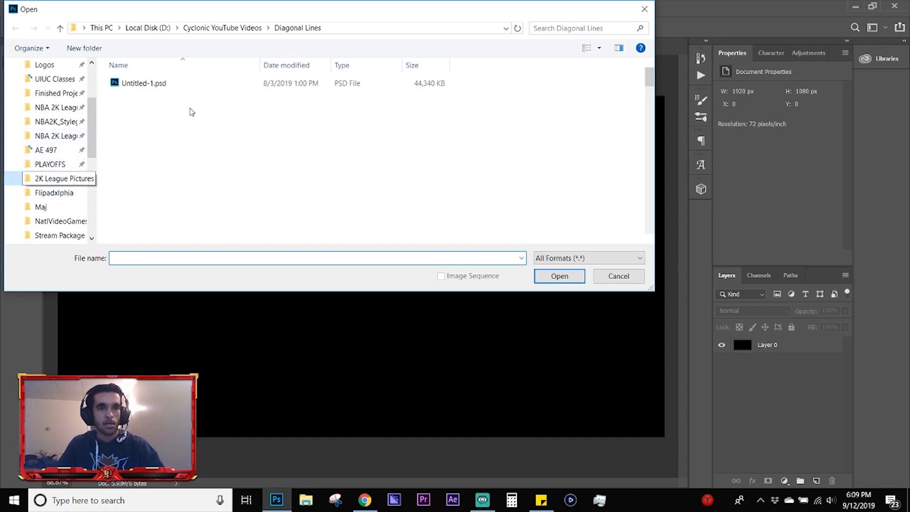
double_click(146, 90)
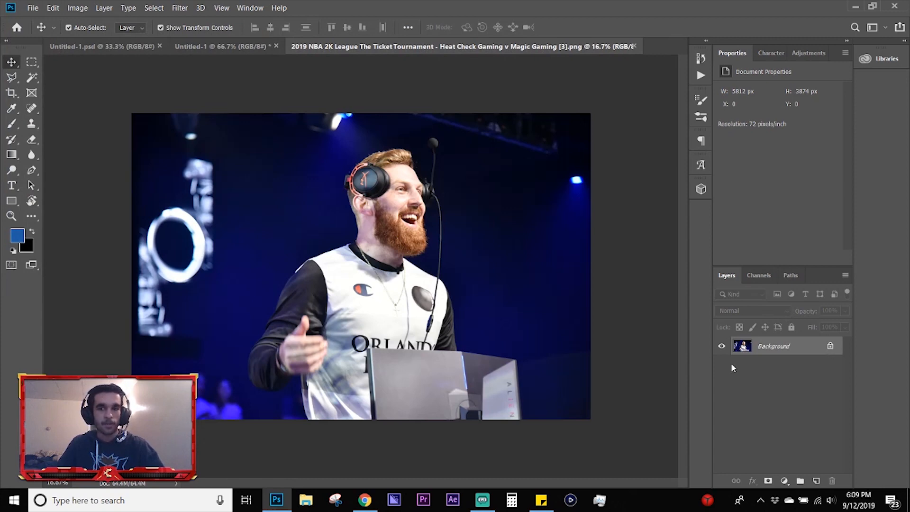
left_click(830, 347)
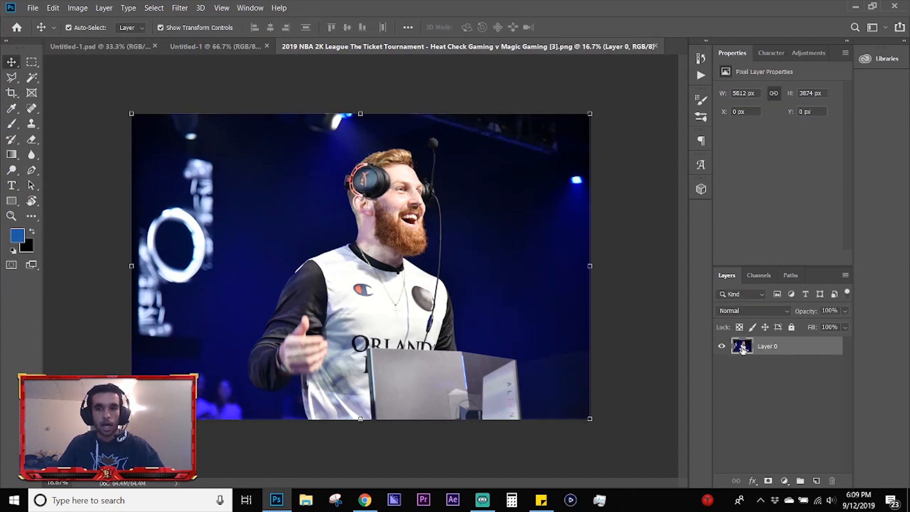
Step: Duplicate the photo layer into the Untitled-1 document, view the copy there and delete it
right_click(803, 350)
left_click(673, 53)
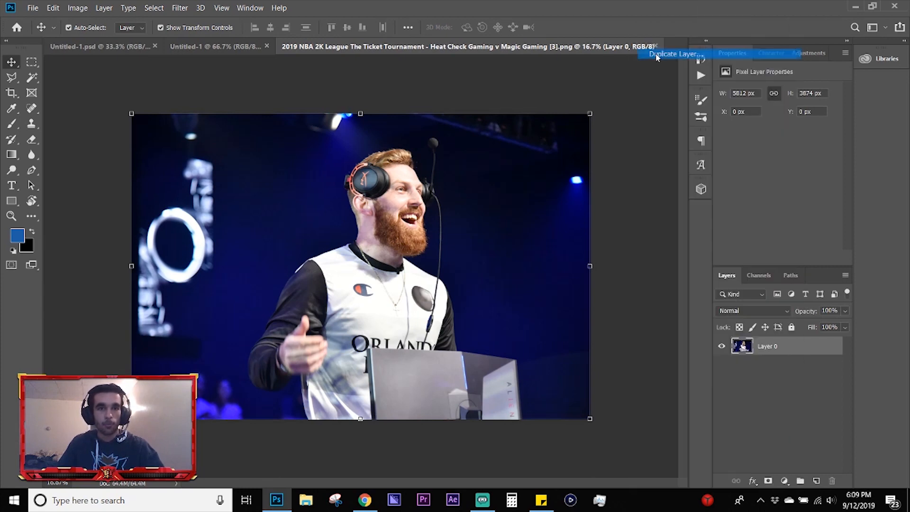
left_click(444, 200)
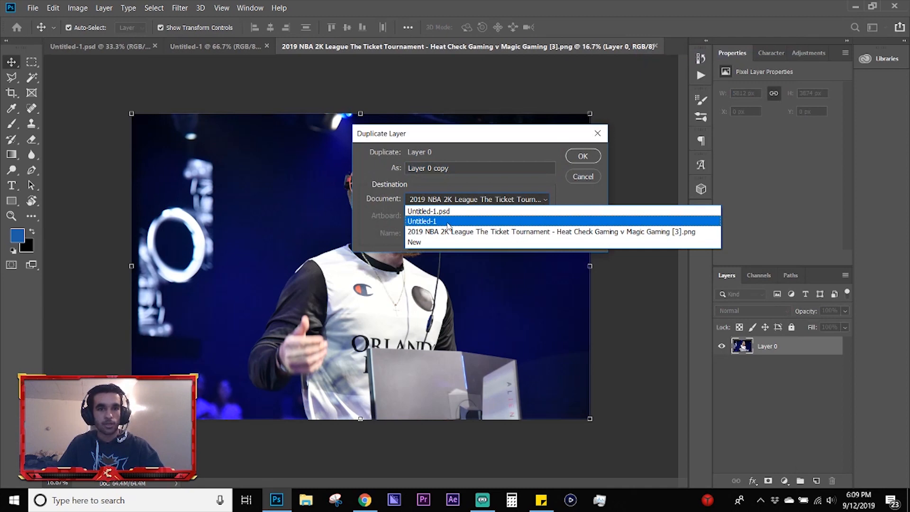
left_click(448, 221)
left_click(583, 156)
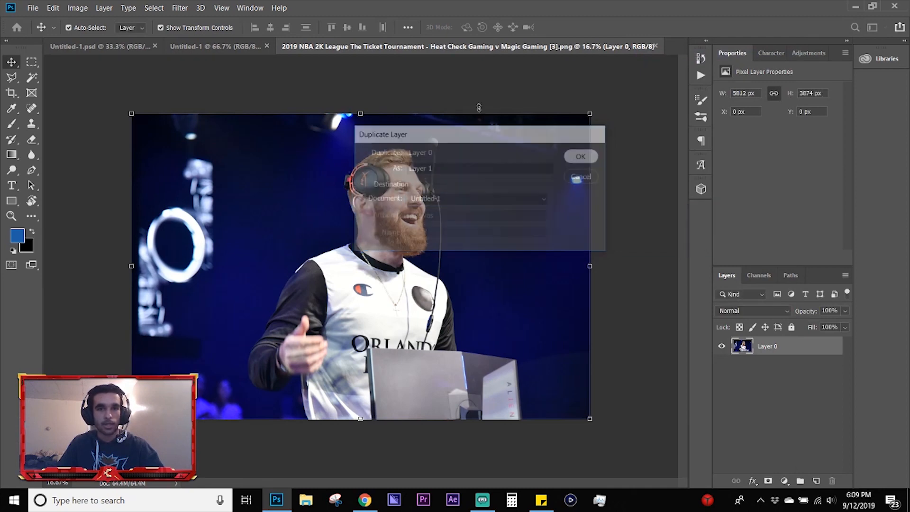
left_click(238, 46)
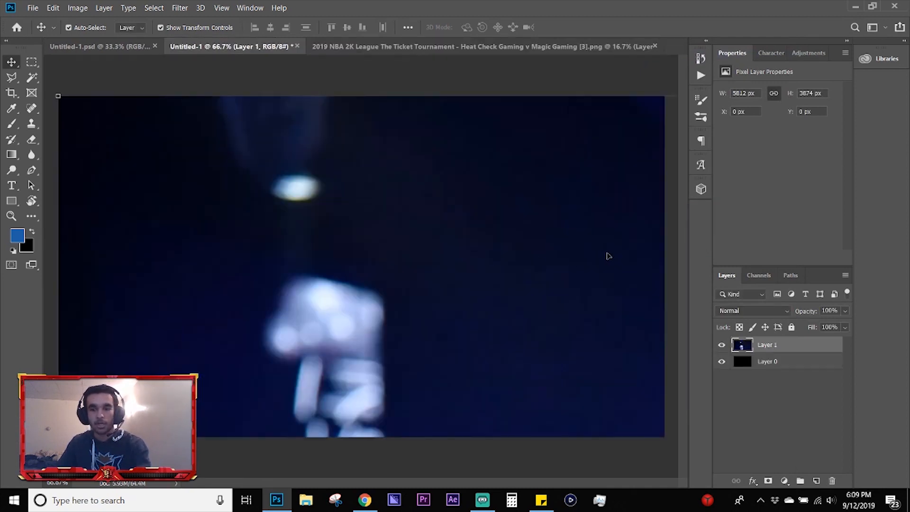
key("Delete")
Step: Select the entire photo in its own document and transfer its layer into Untitled-1
left_click(408, 47)
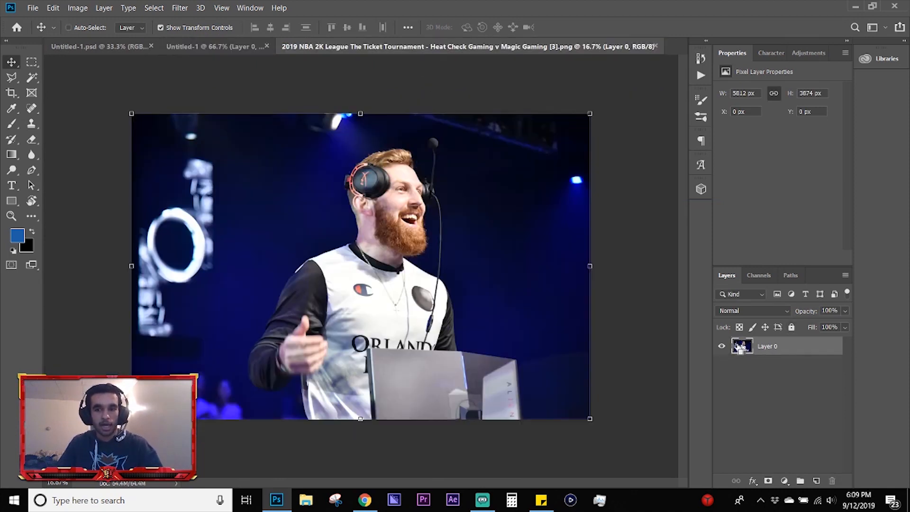
key("ctrl+a")
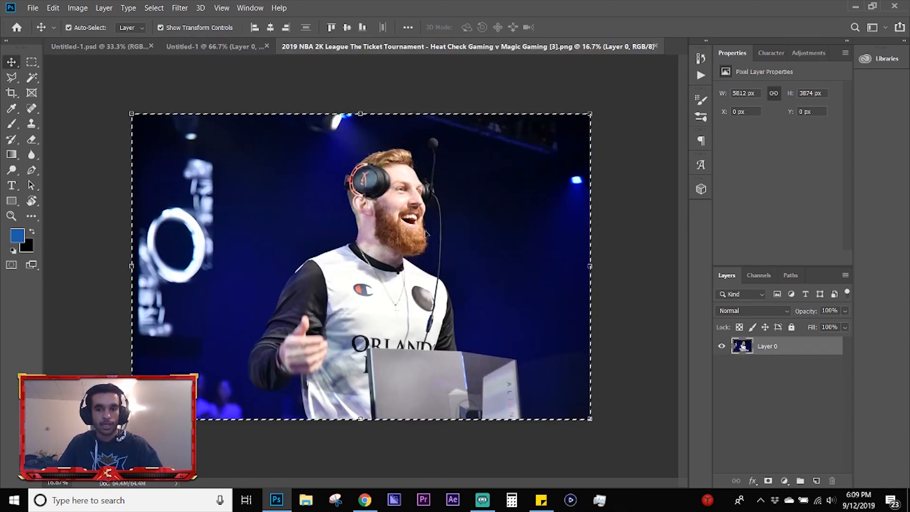
left_click_drag(807, 353, 368, 206)
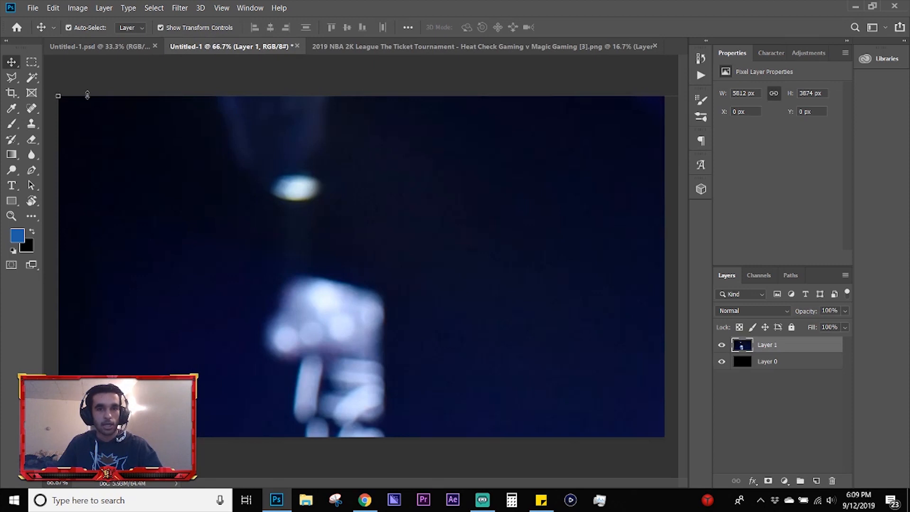
Step: Scale the transferred photo layer down to about 47 %, reposition it, and close the source photo document without saving
left_click_drag(56, 95, 391, 302)
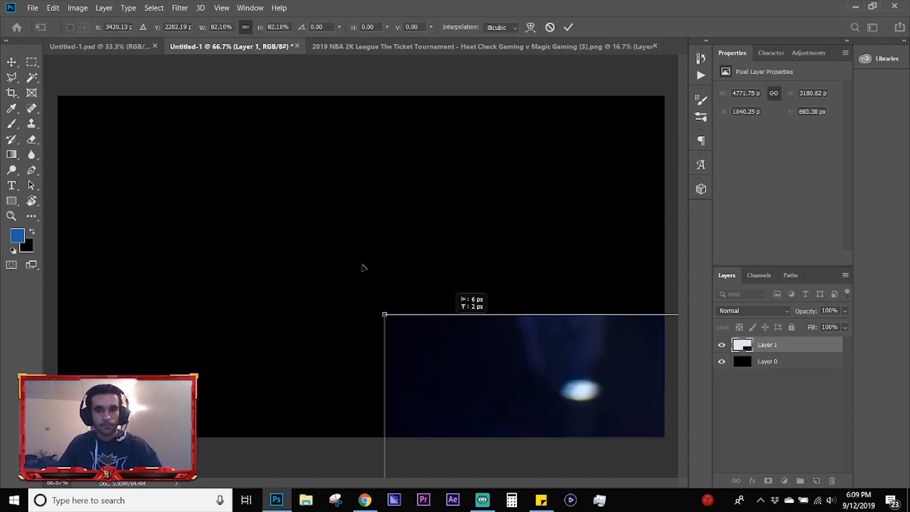
left_click_drag(494, 355, 195, 142)
left_click_drag(109, 109, 415, 311)
left_click_drag(514, 336, 228, 160)
key("Return")
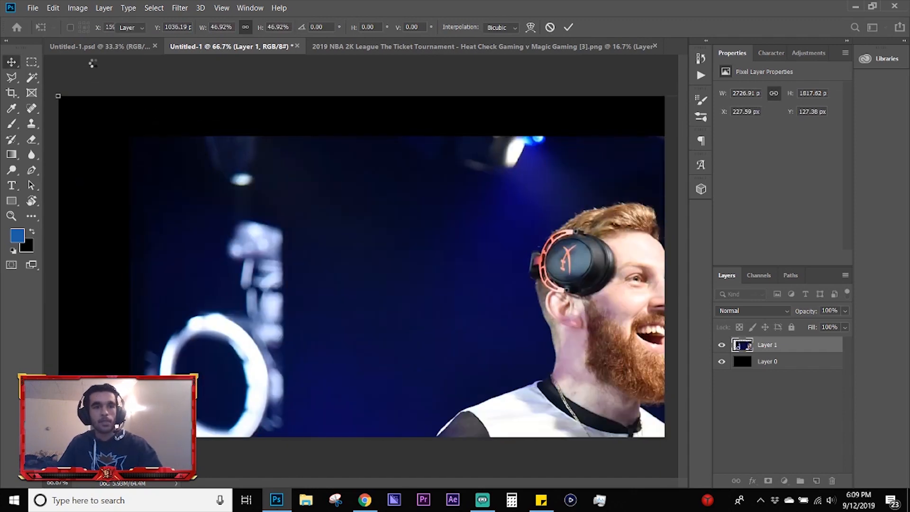
left_click(655, 46)
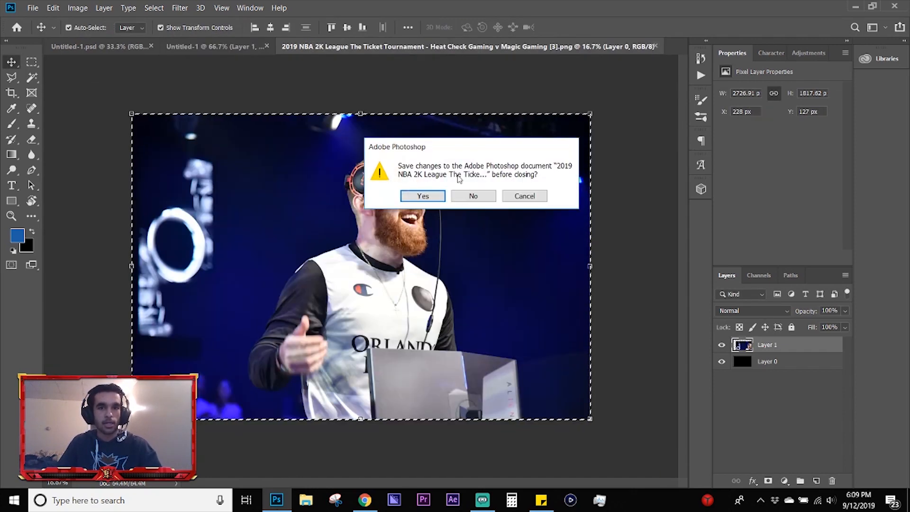
left_click(473, 195)
Step: Place the same tournament photo as an embedded object in Untitled-1 and delete the earlier photo layer beneath it
left_click(34, 8)
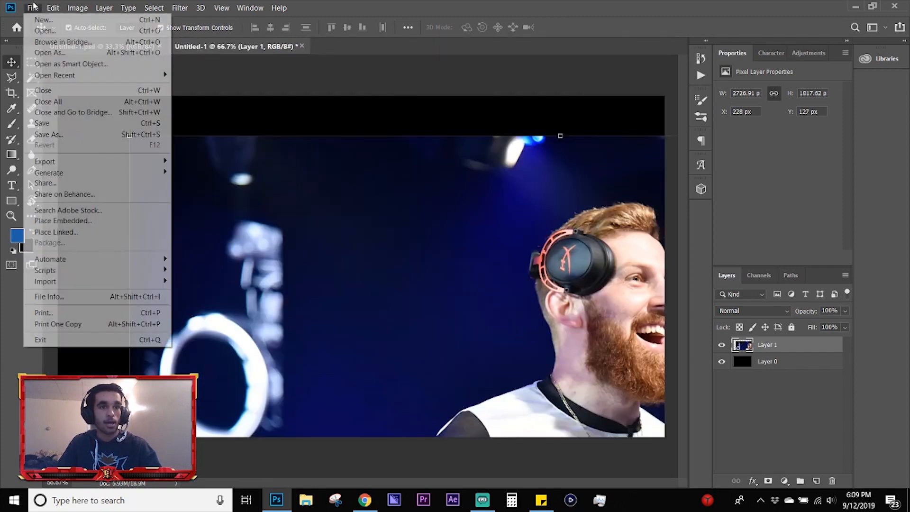
left_click(89, 222)
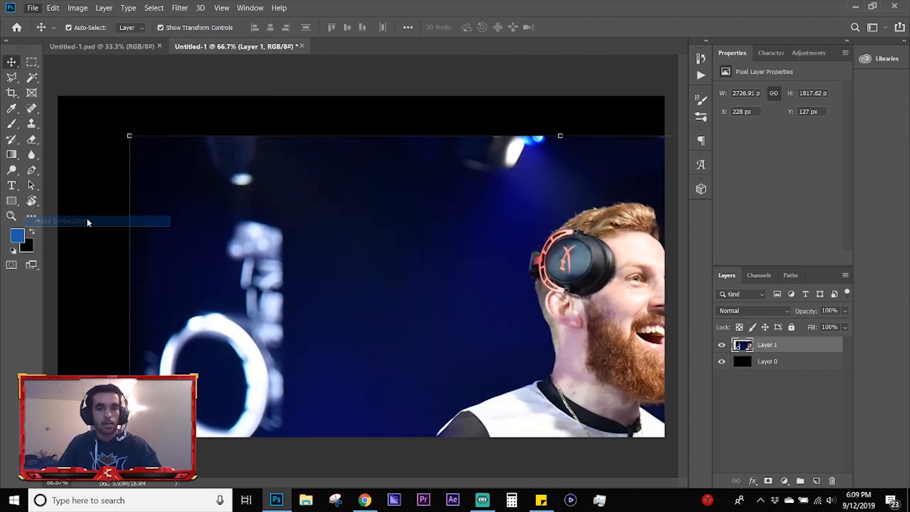
double_click(142, 98)
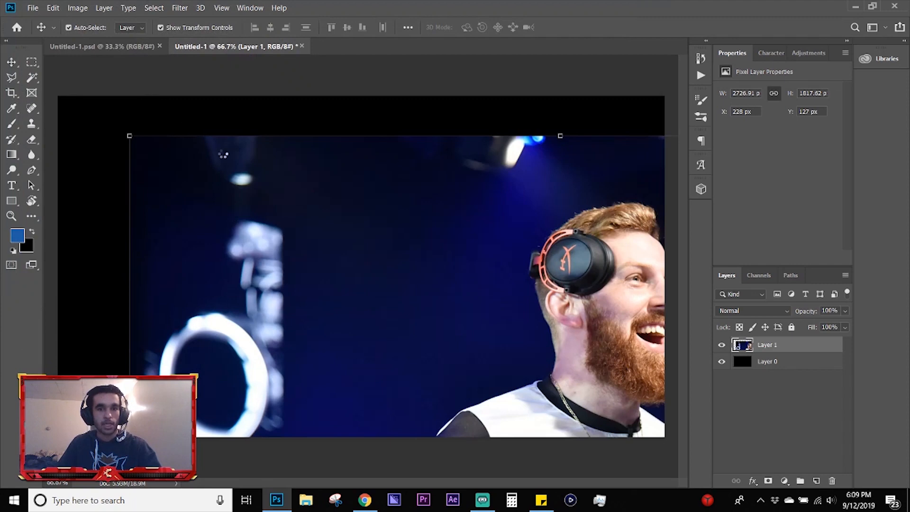
key("Return")
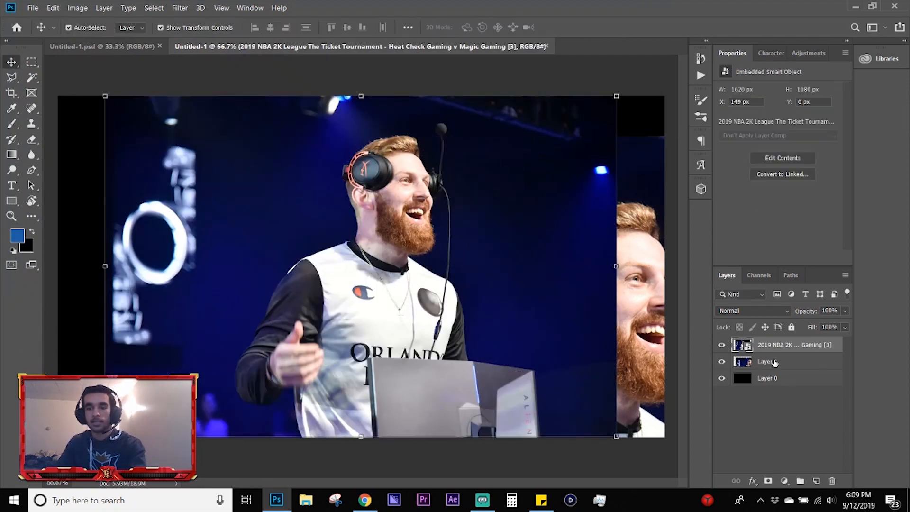
left_click(773, 361)
key("Delete")
Step: Enlarge the placed photo to the full 1920 px canvas width and move it up to Y -100 px
left_click_drag(512, 249, 467, 236)
left_click_drag(601, 435, 679, 465)
key("Return")
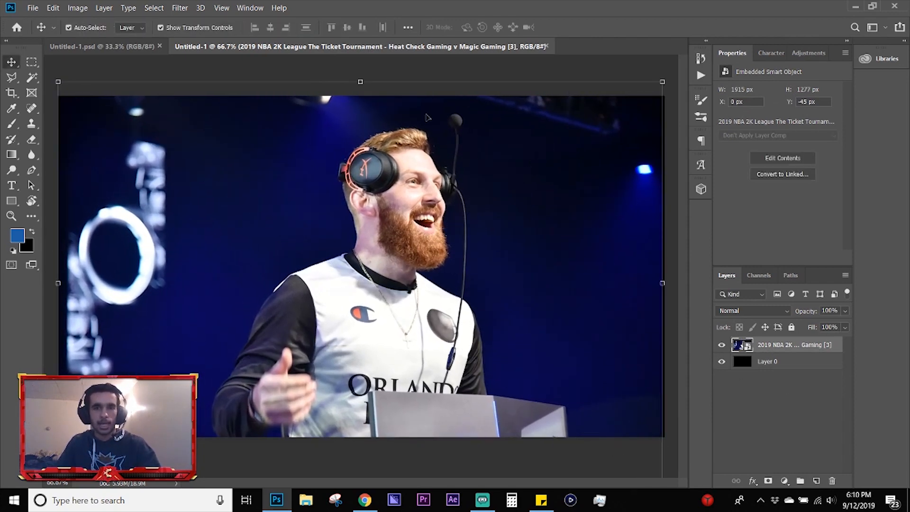
left_click(664, 284)
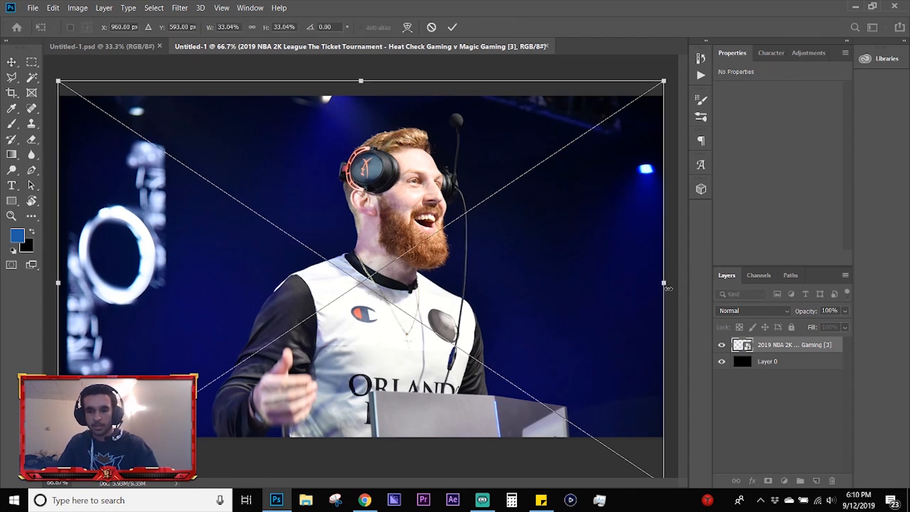
left_click(322, 69)
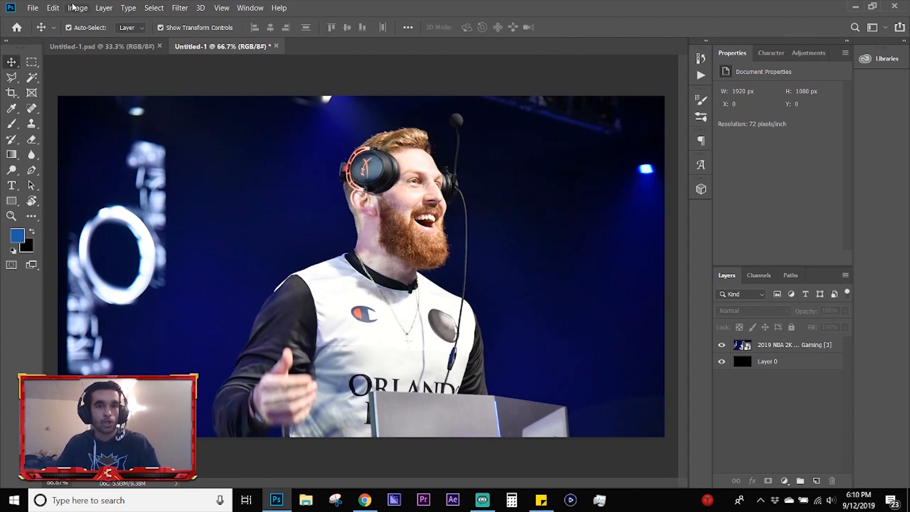
left_click_drag(315, 178, 316, 162)
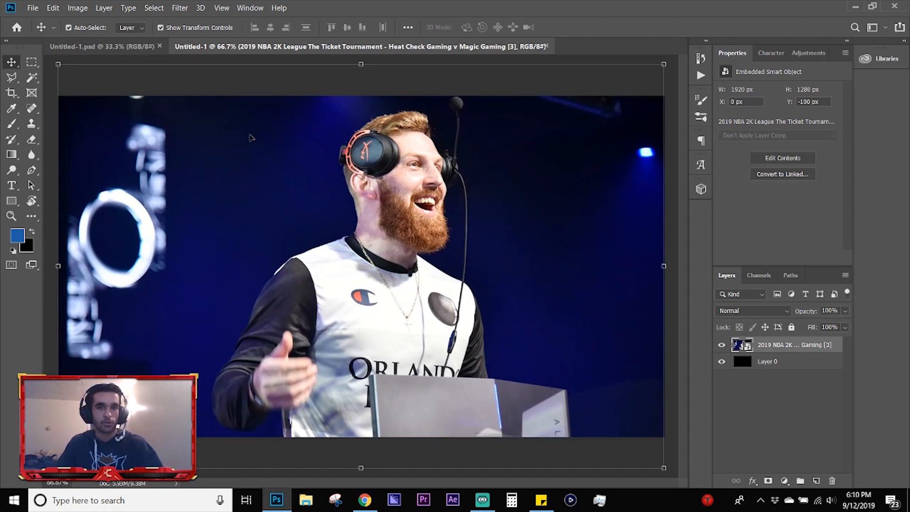
Step: Reduce the canvas width to 500 pixels with Canvas Size, keeping the 1080 pixel height and centre anchor
left_click(84, 6)
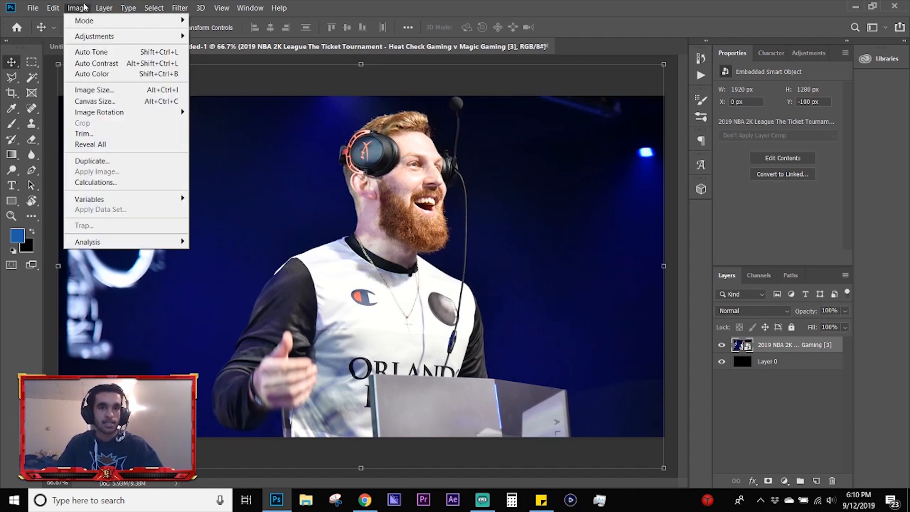
left_click(84, 6)
left_click(78, 5)
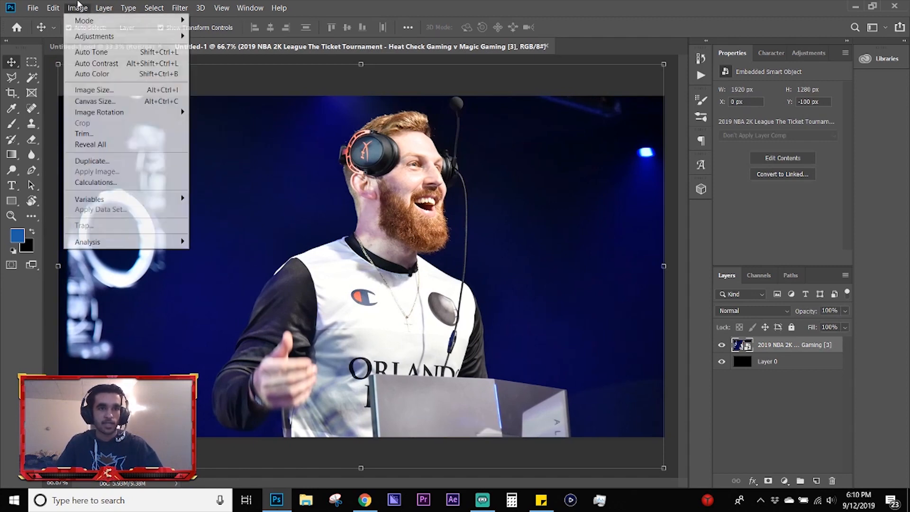
left_click(94, 101)
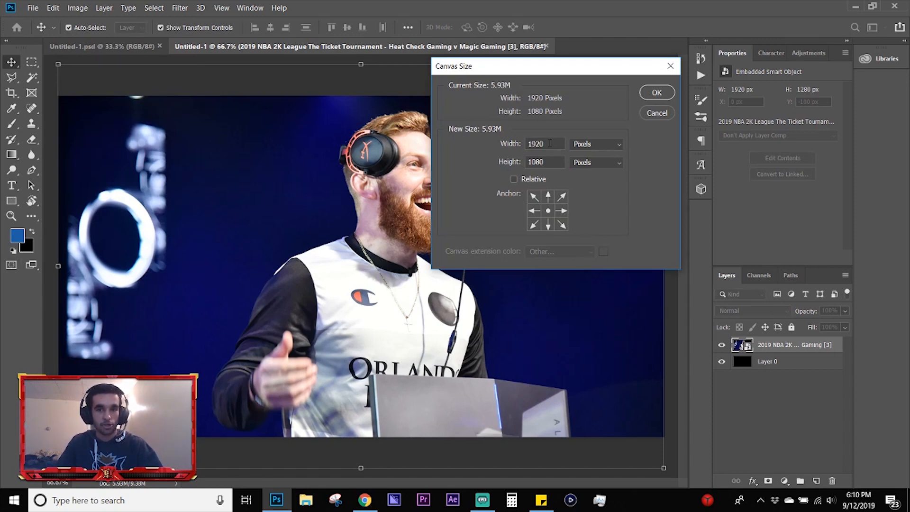
left_click_drag(550, 142, 500, 140)
type("500")
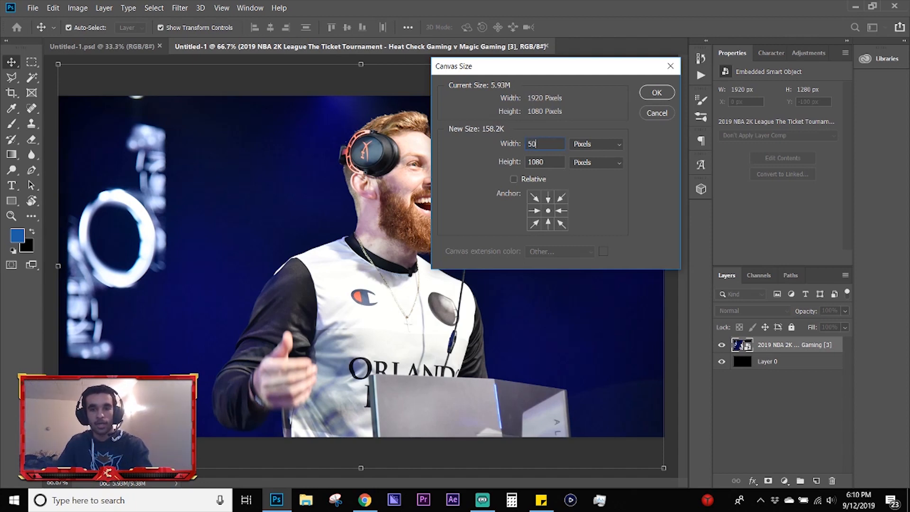
left_click(656, 93)
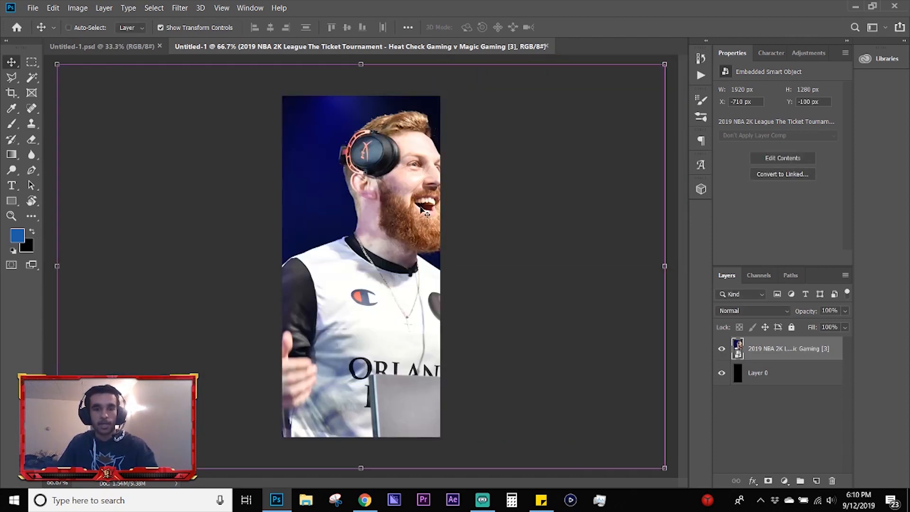
Step: Try shifting the photo within the narrowed canvas, cancel the transform and undo the canvas width change
key("ctrl+t")
left_click_drag(528, 220, 405, 208)
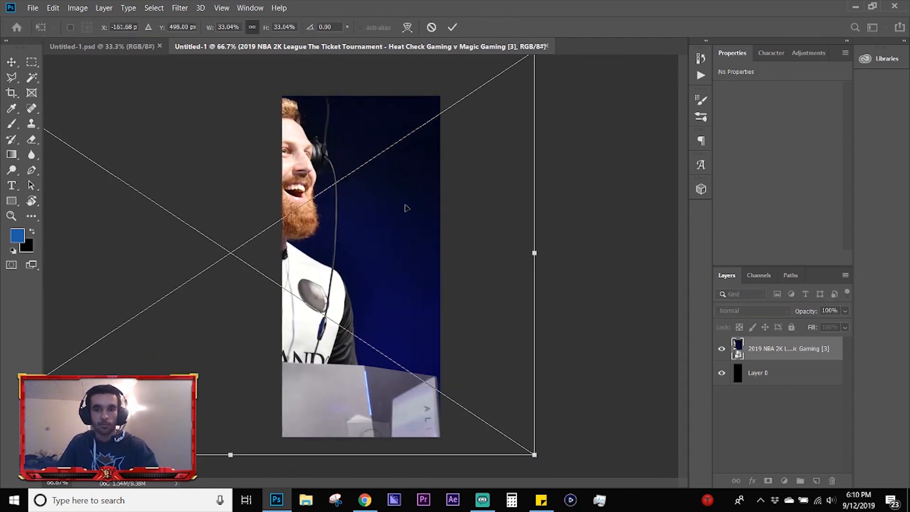
key("Escape")
key("ctrl+z")
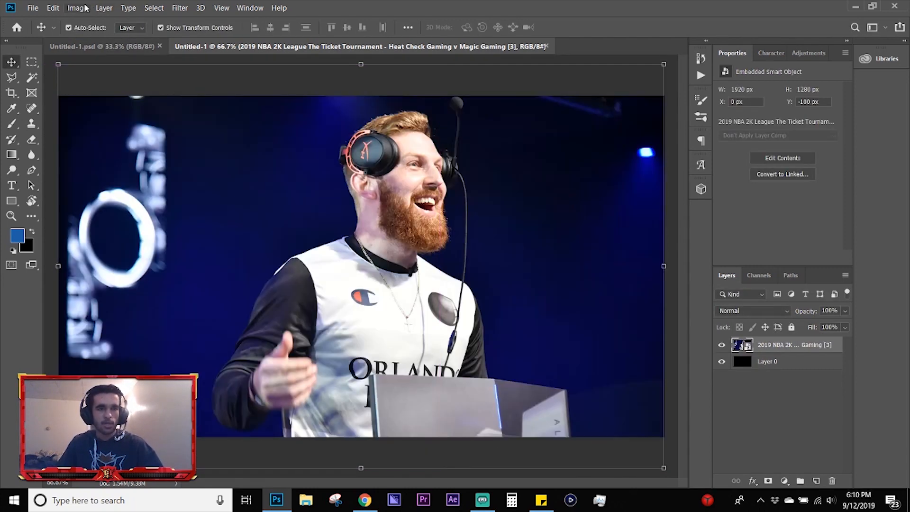
left_click(78, 8)
left_click(88, 99)
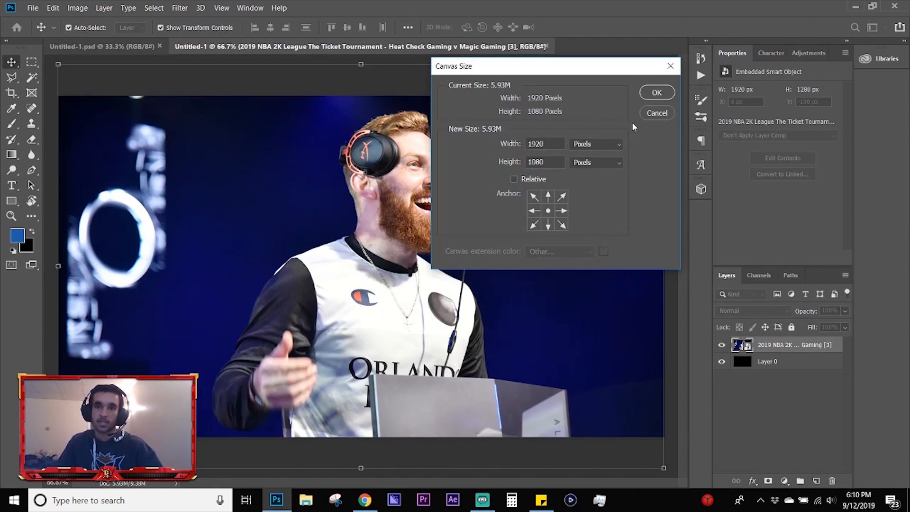
left_click(650, 117)
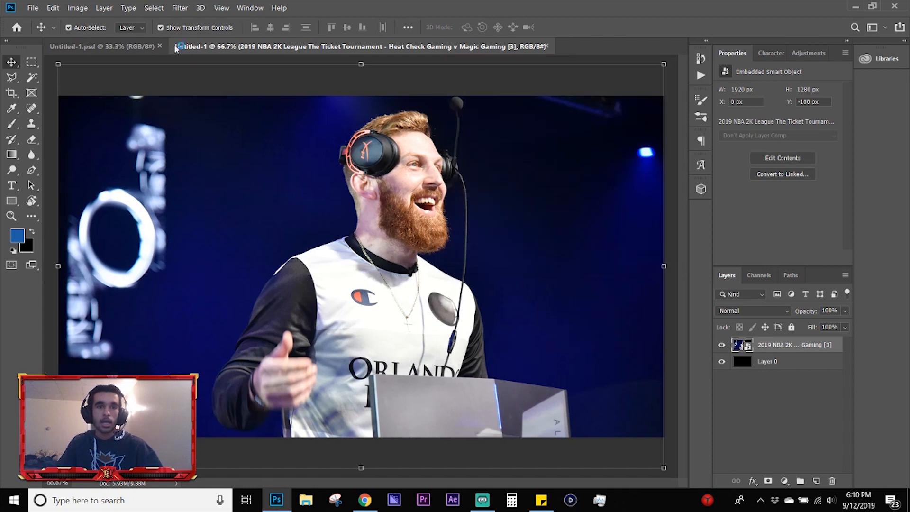
Step: Try scaling the whole image proportionally to 500 pixels wide with Image Size, and undo the resize
left_click(77, 4)
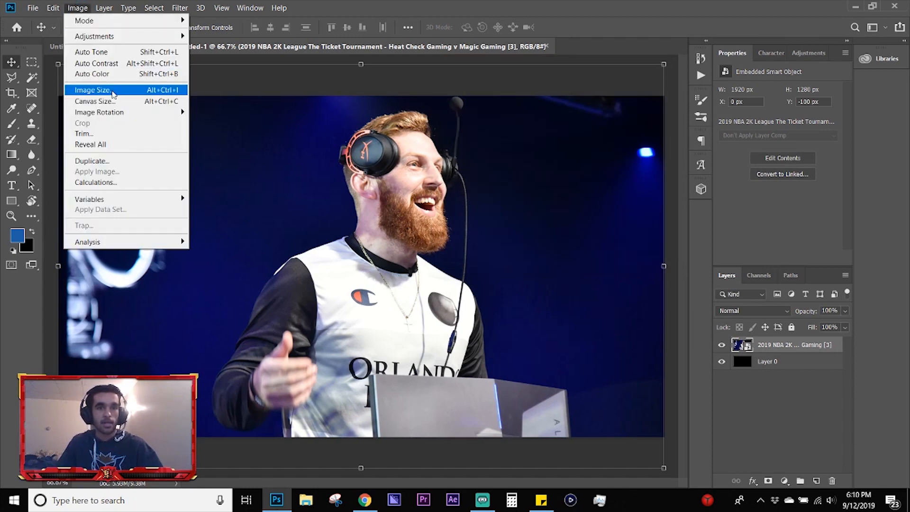
left_click(113, 90)
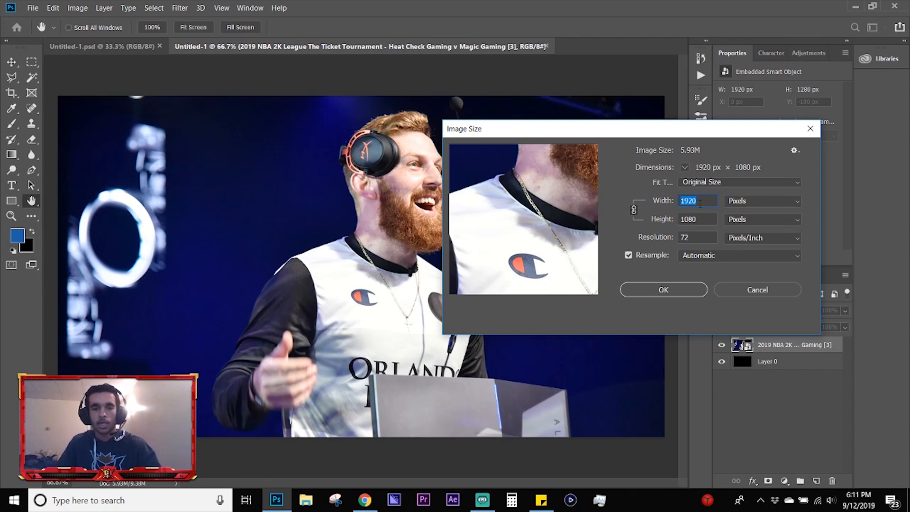
type("500")
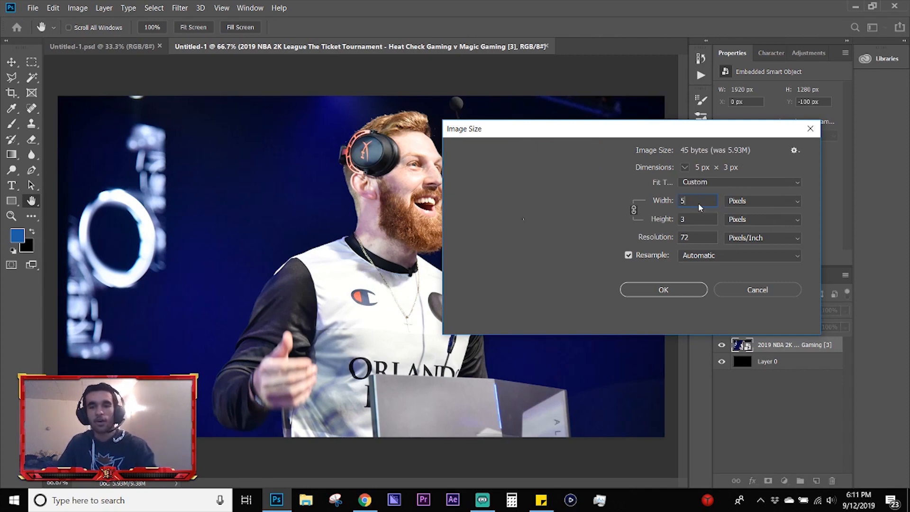
left_click(672, 294)
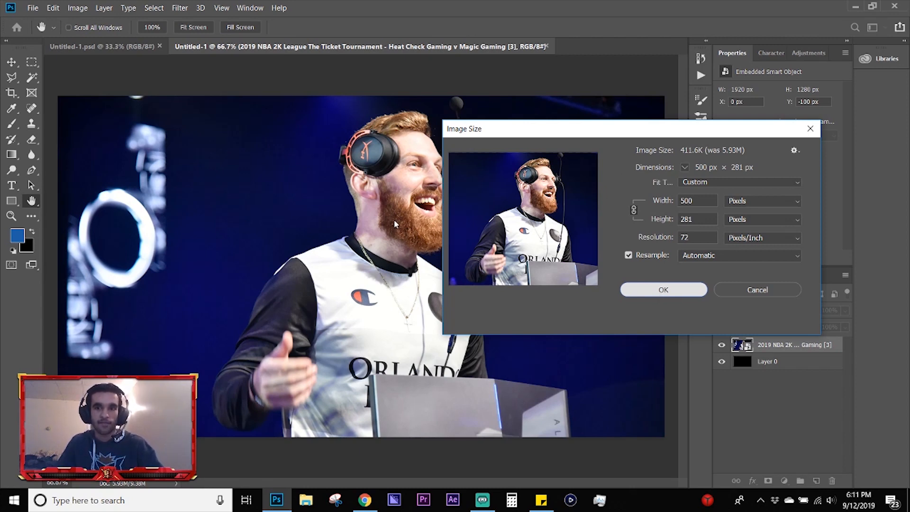
key("v")
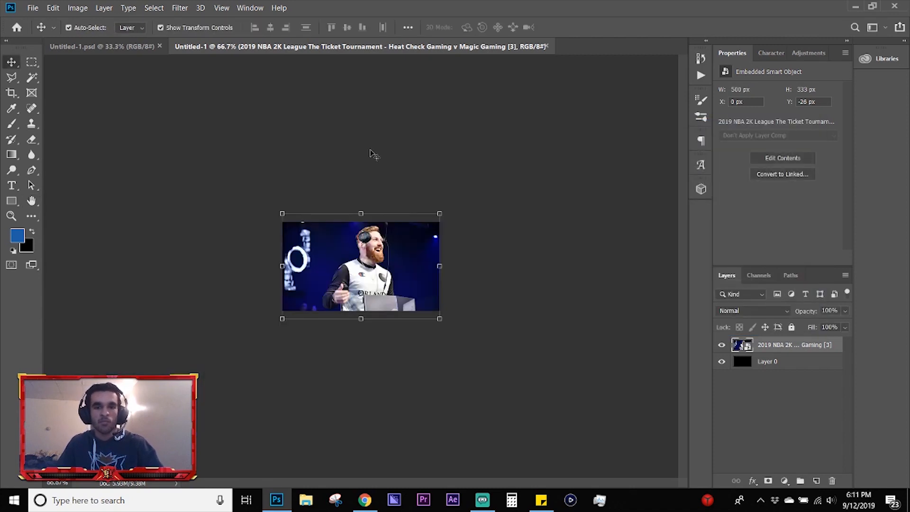
left_click(370, 154)
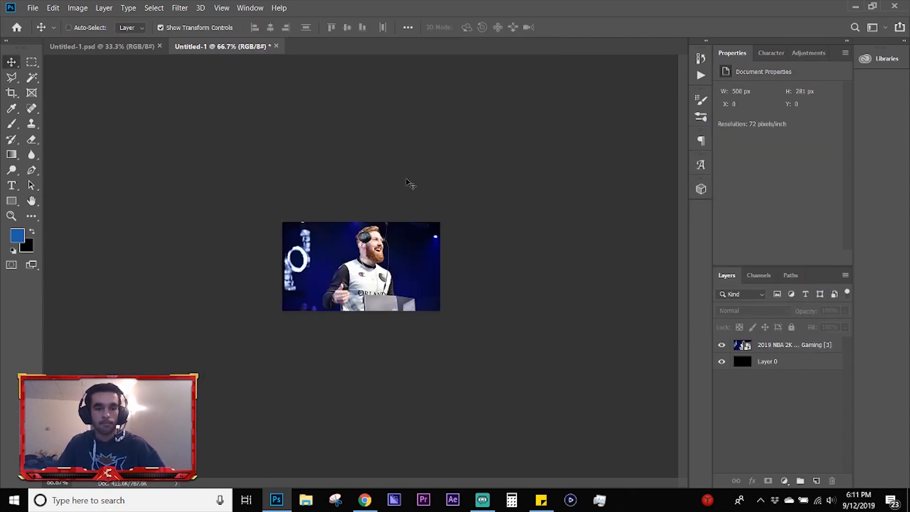
key("ctrl+z")
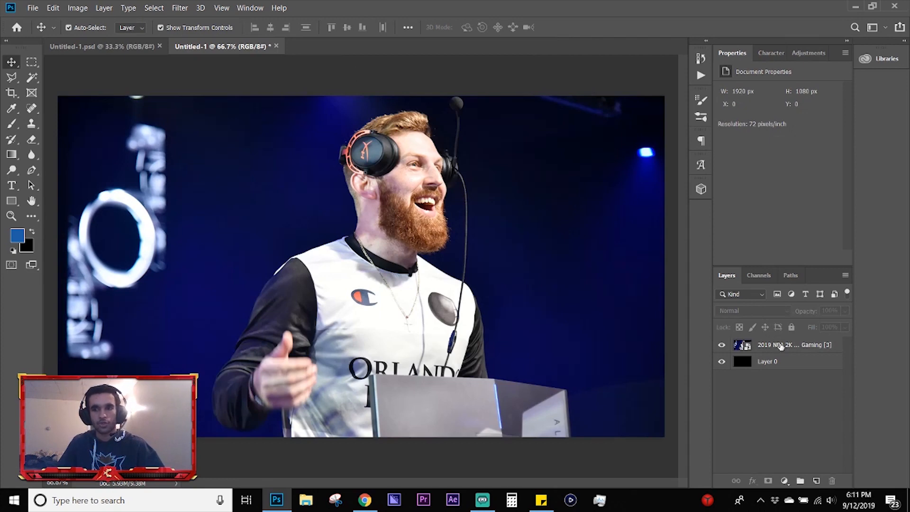
Step: Try selecting the white jersey on the photo layer with the Magic Wand tool, and clear the selection
left_click(781, 346)
left_click(270, 79)
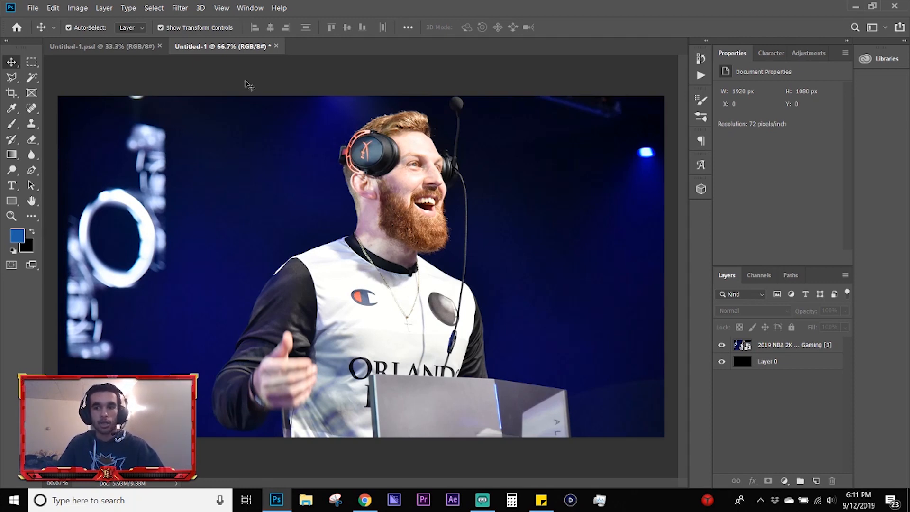
left_click(32, 79)
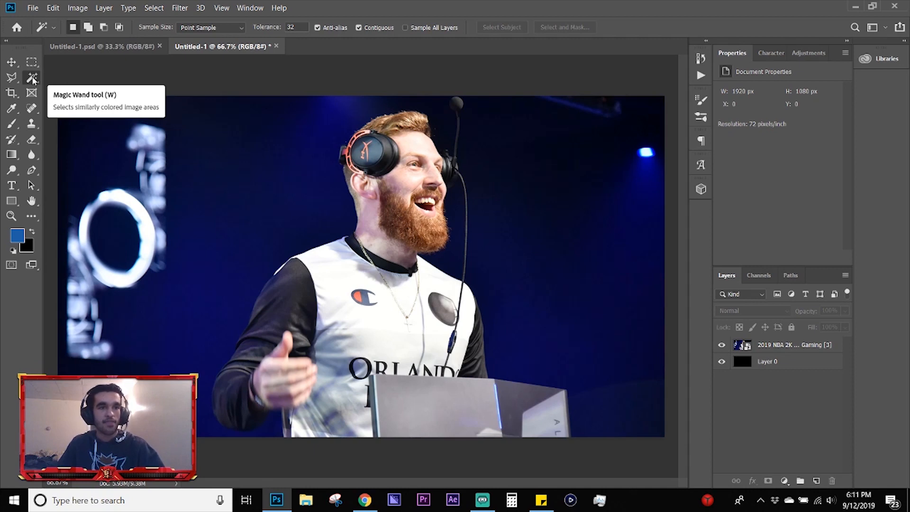
left_click_drag(32, 81, 79, 81)
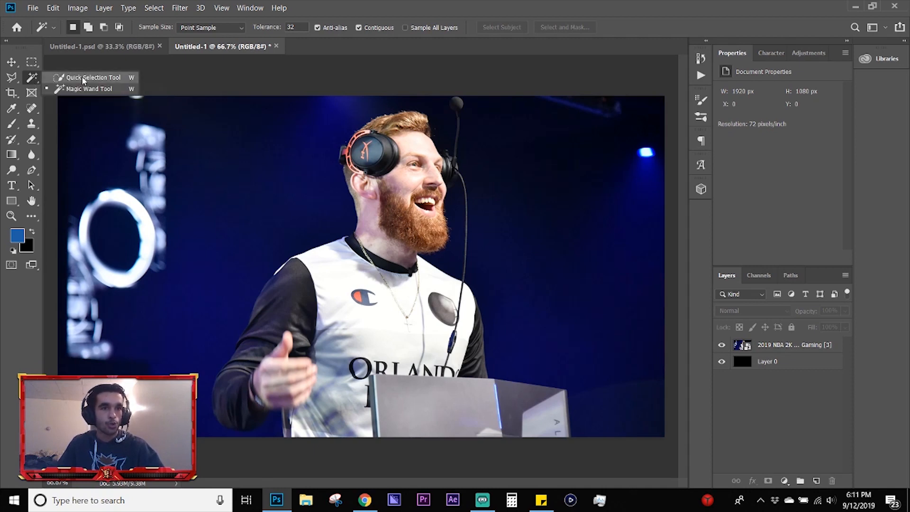
left_click(36, 79)
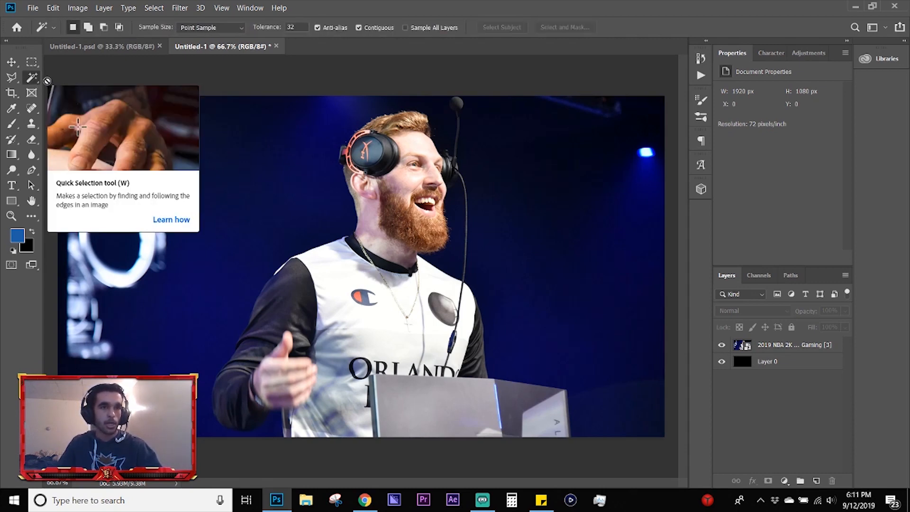
left_click(802, 346)
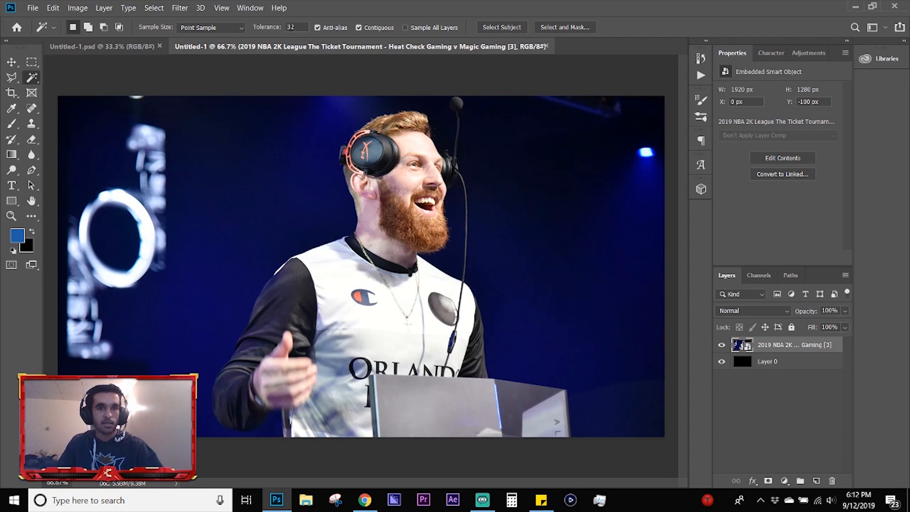
left_click(331, 269)
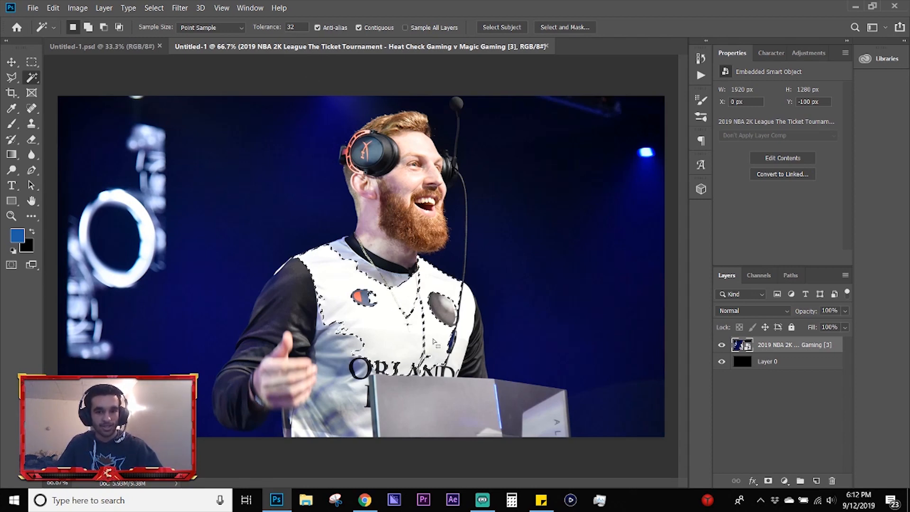
key("ctrl+d")
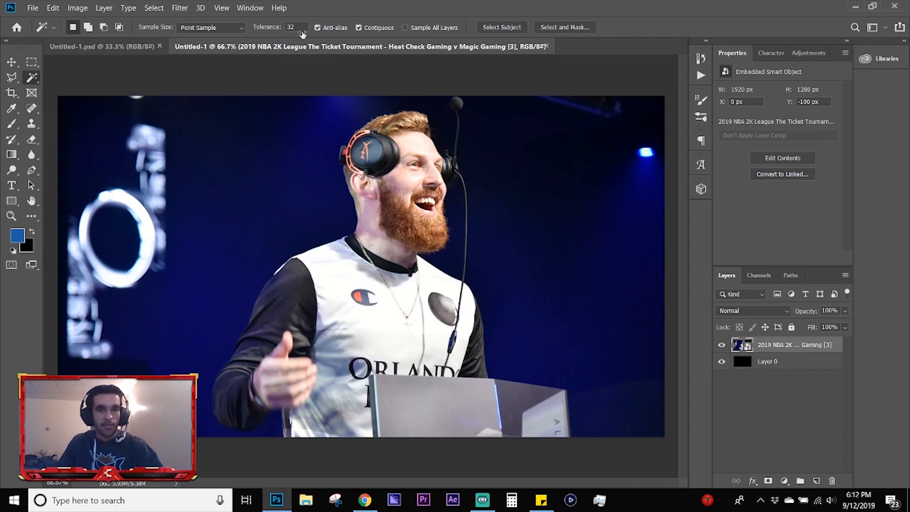
Step: Try a Magic Wand selection of the jersey at tolerance 122, clear it and set the tolerance back to 32
left_click_drag(298, 29, 341, 29)
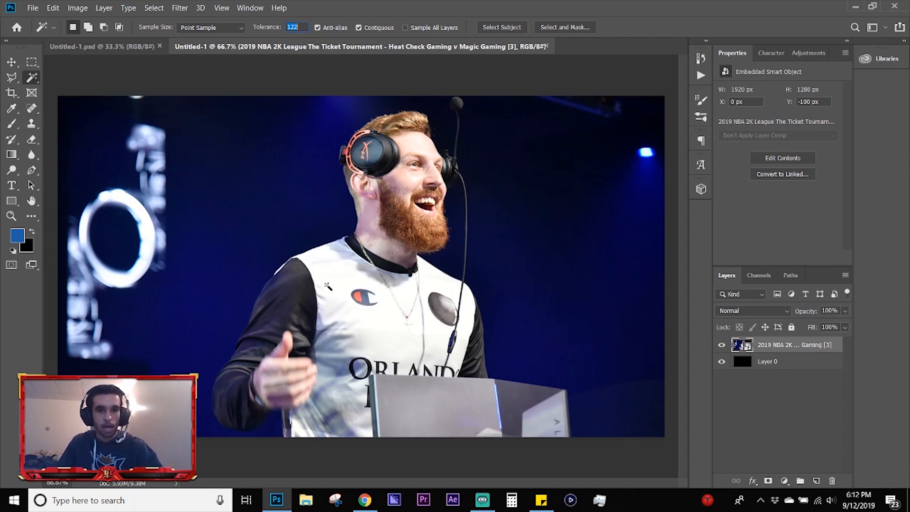
left_click(338, 274)
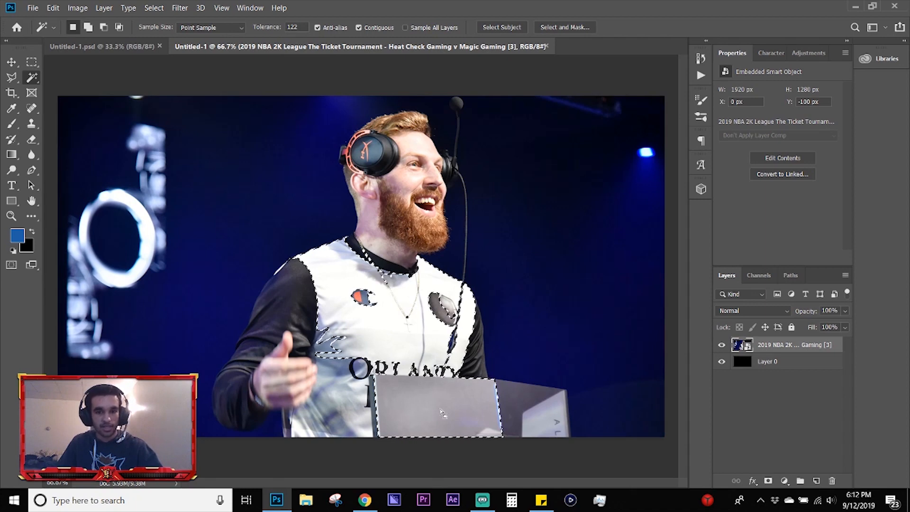
key("ctrl+d")
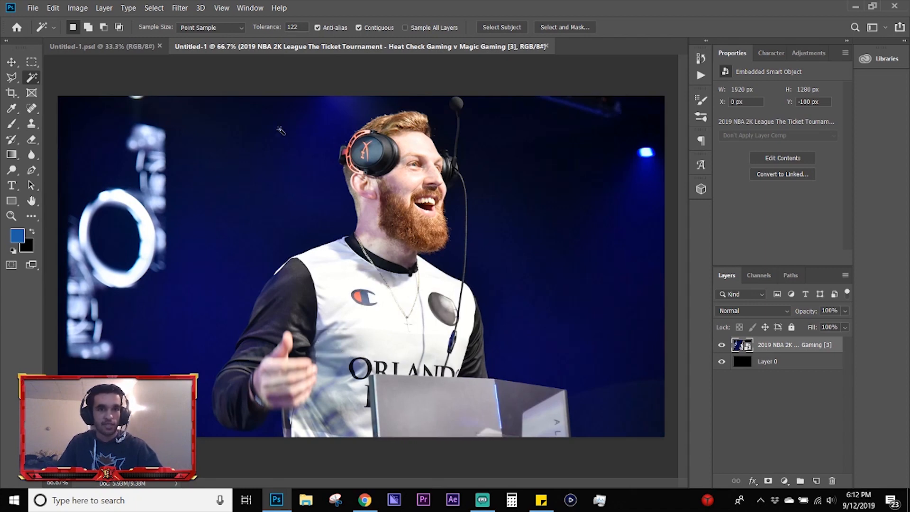
double_click(297, 27)
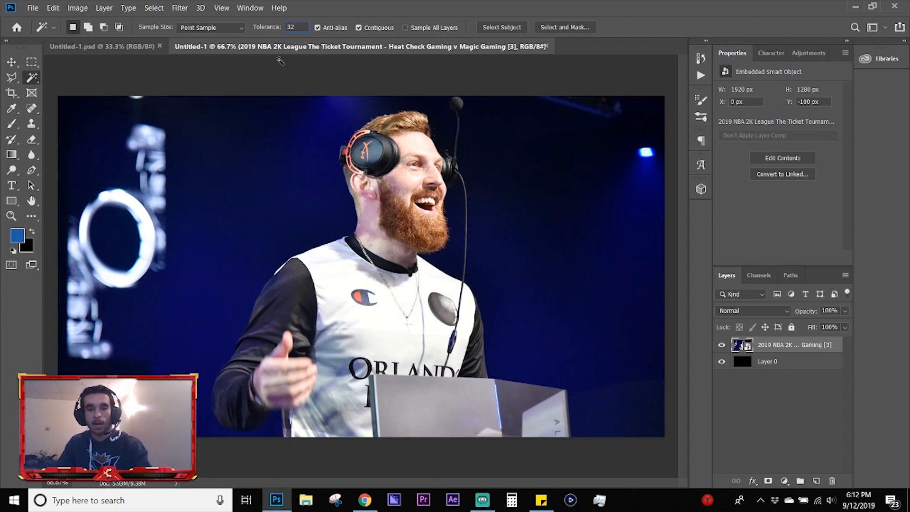
key("Return")
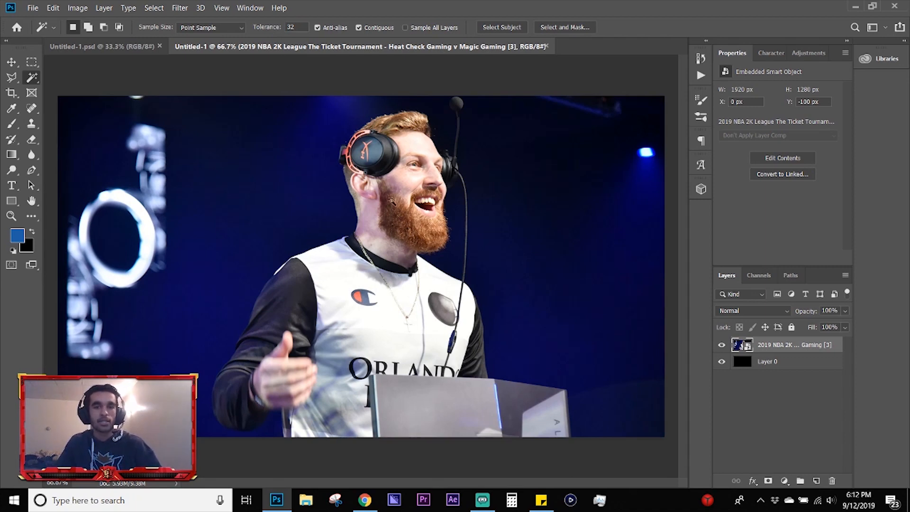
Step: Try building up a Magic Wand selection of the jersey, hand and dark sleeve, and clear the selection
left_click(329, 297)
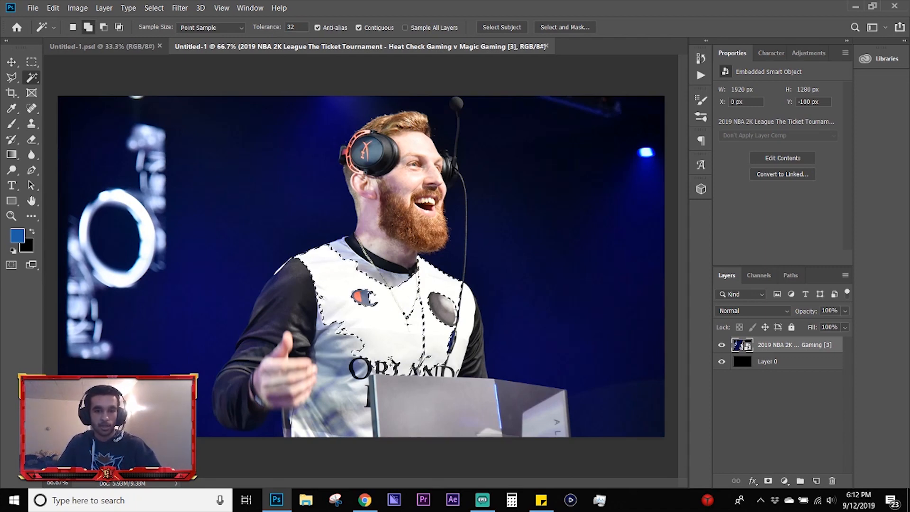
left_click(333, 328, "shift")
left_click(369, 300, "shift")
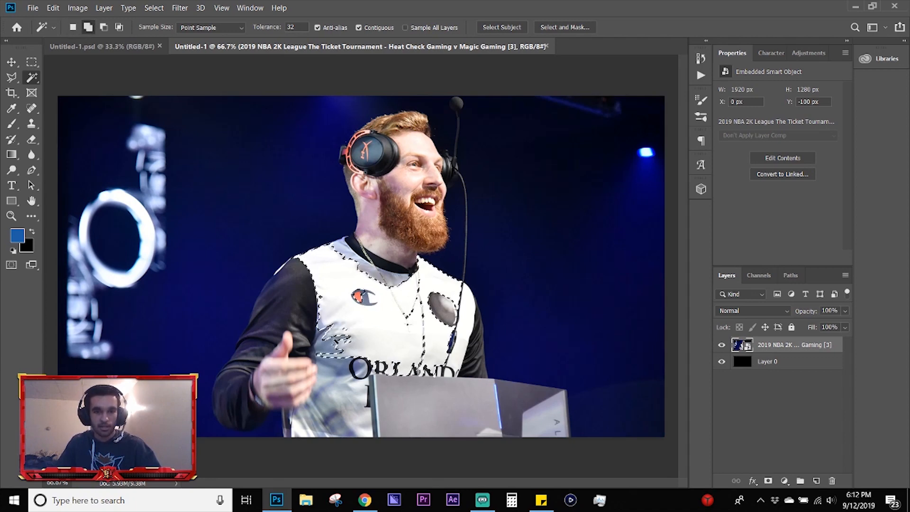
left_click(341, 410, "shift")
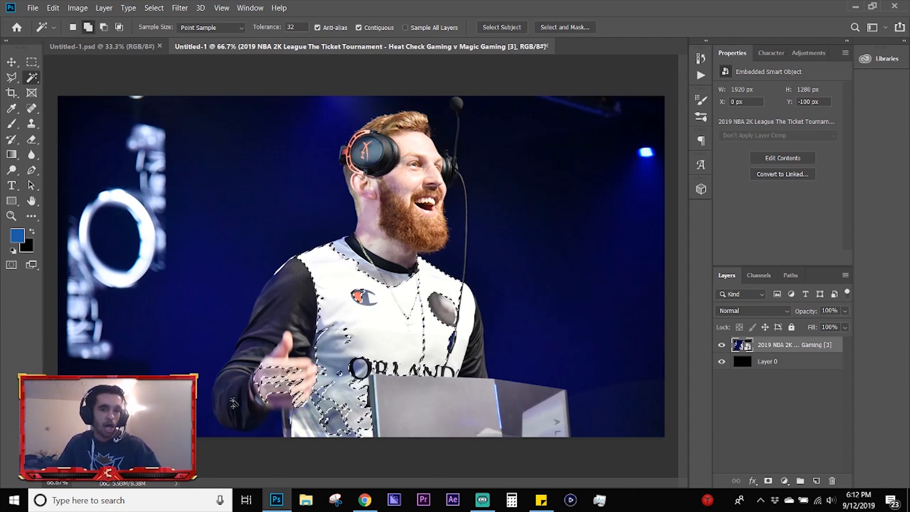
left_click(274, 393, "shift")
left_click(330, 306, "shift")
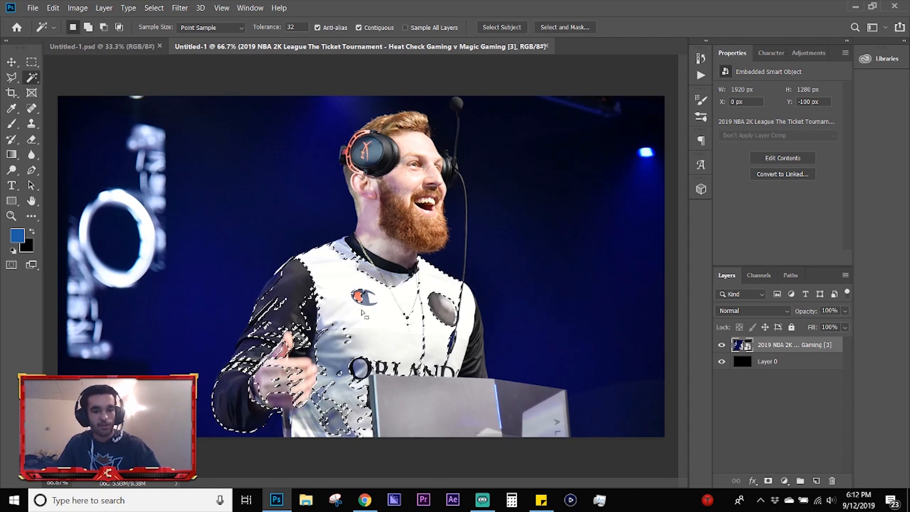
key("ctrl+d")
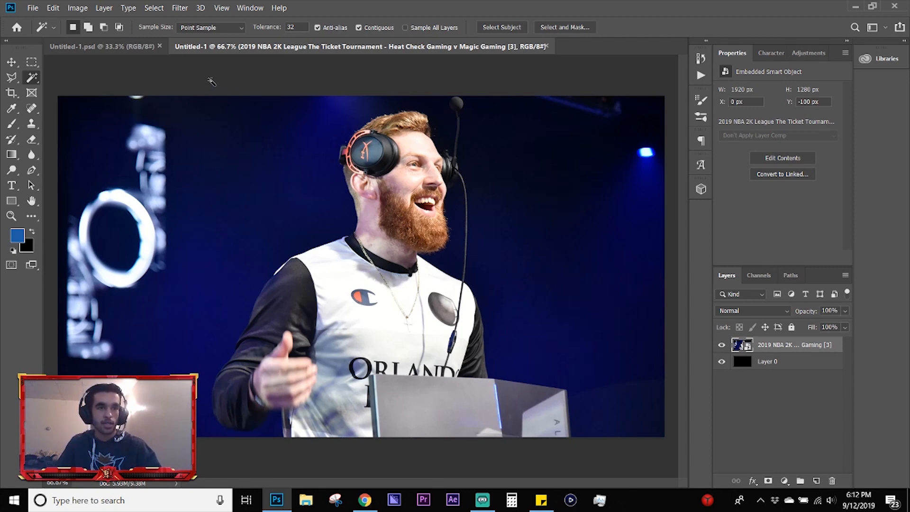
Step: Select the man and the podium with the Quick Selection tool, covering his arms, torso, head and headset
key("shift+w")
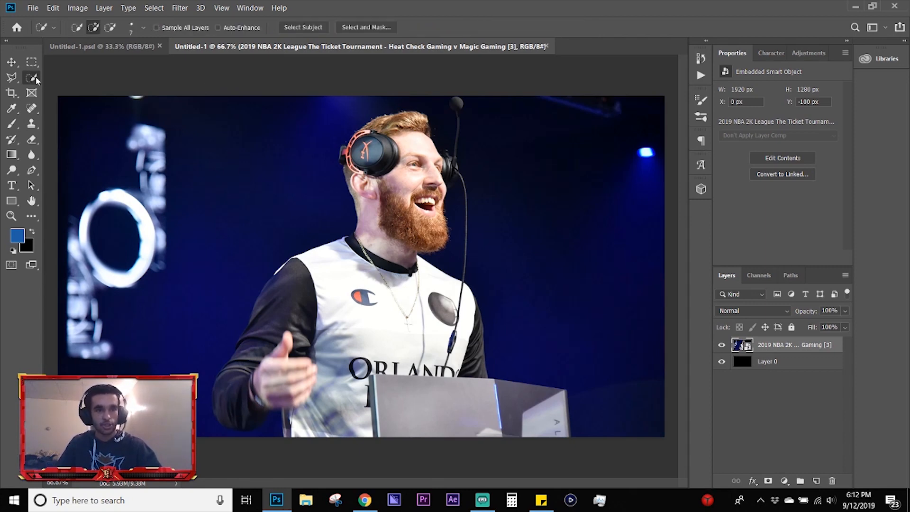
mouse_move(300, 282)
left_mouse_down()
mouse_move(305, 348)
mouse_move(244, 407)
mouse_move(237, 396)
left_mouse_up()
mouse_move(320, 363)
left_mouse_down()
mouse_move(377, 232)
mouse_move(379, 154)
mouse_move(396, 118)
left_mouse_up()
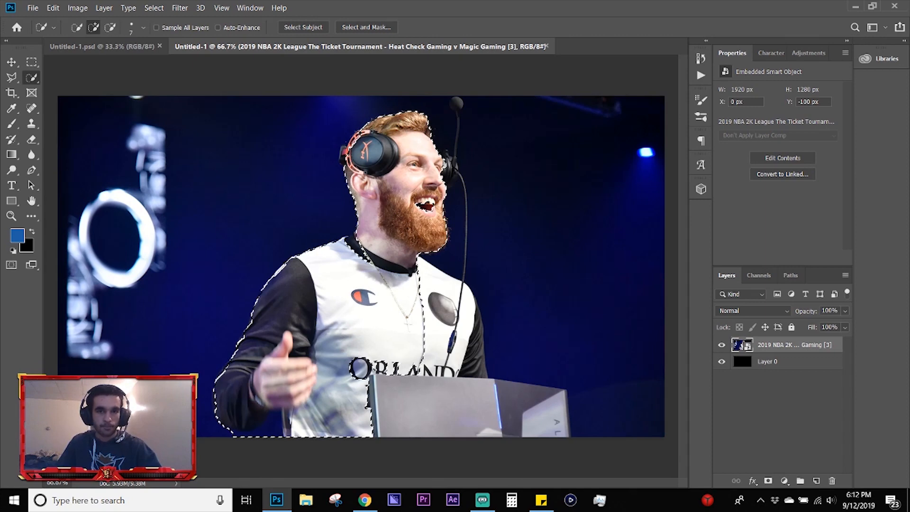
left_click(345, 154)
mouse_move(429, 285)
left_mouse_down()
mouse_move(479, 322)
mouse_move(426, 402)
mouse_move(545, 407)
left_mouse_up()
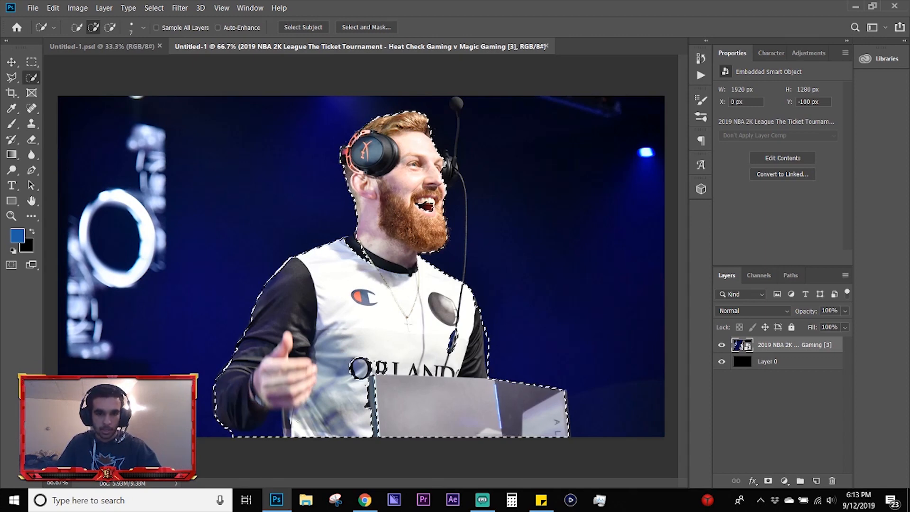
left_click_drag(297, 420, 295, 423)
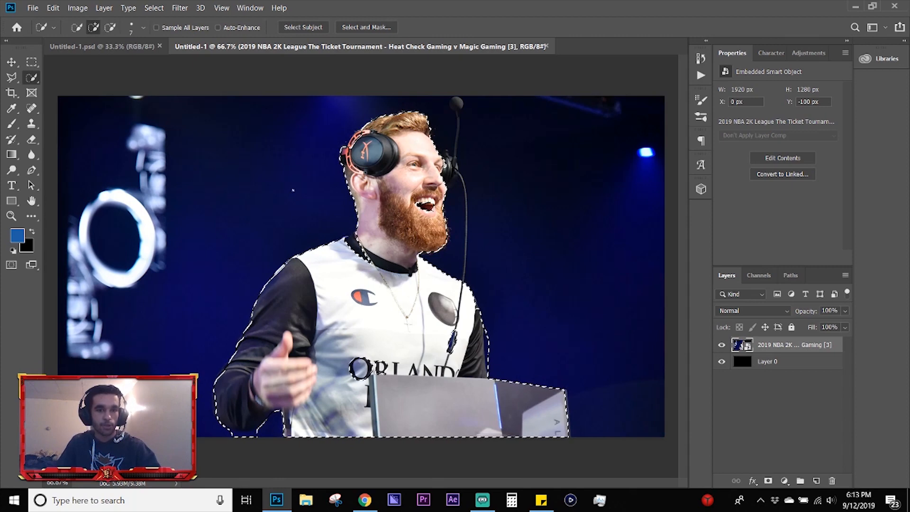
Step: Try adding the blue background to the selection and undo it, and try subtracting the neck area before restoring it
mouse_move(218, 157)
left_mouse_down()
mouse_move(210, 178)
mouse_move(235, 198)
left_mouse_up()
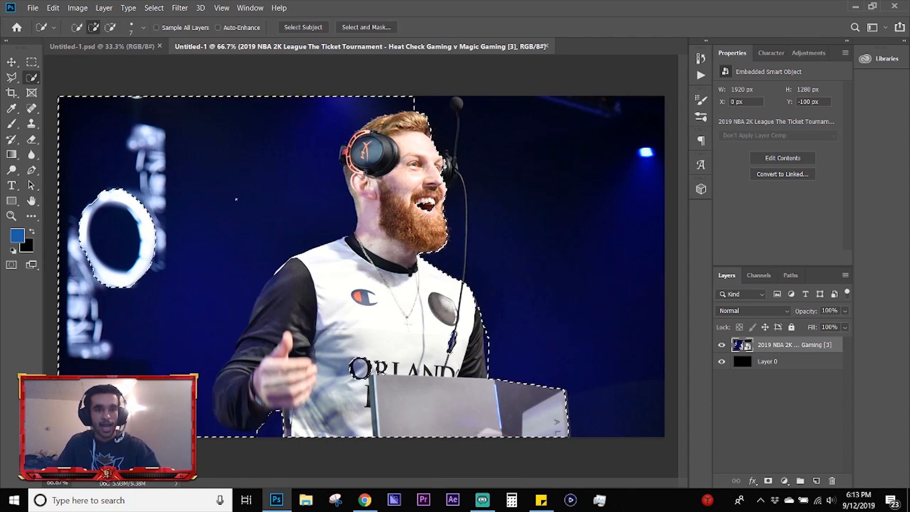
key("ctrl+z")
key("alt")
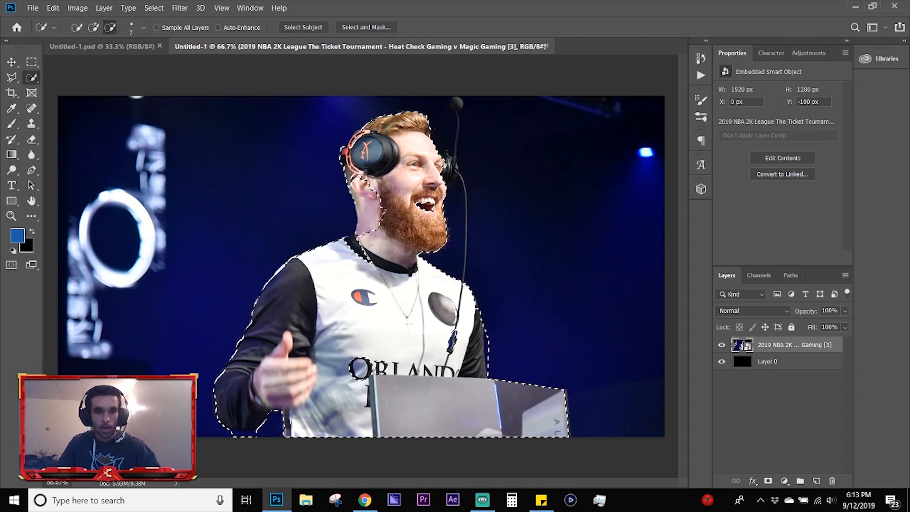
left_click_drag(372, 211, 364, 201)
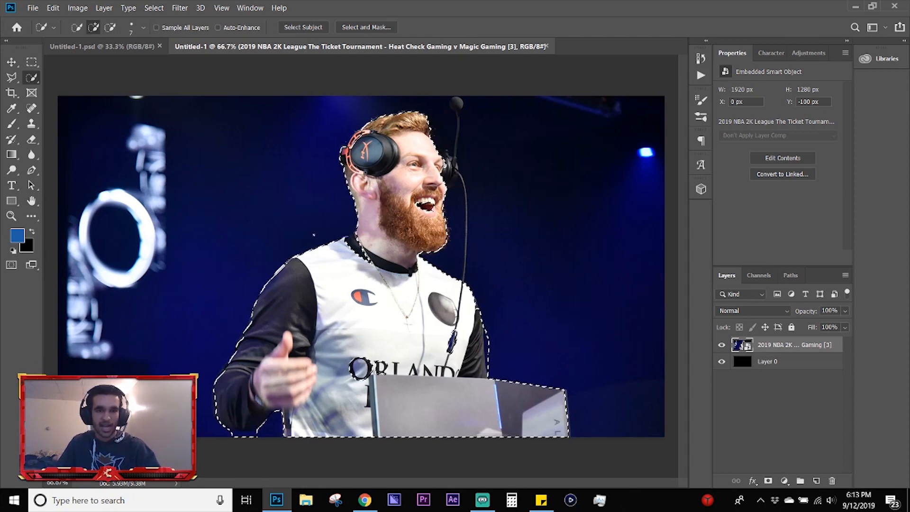
Step: Enlarge the Quick Selection brush to 98 px
left_click(143, 28)
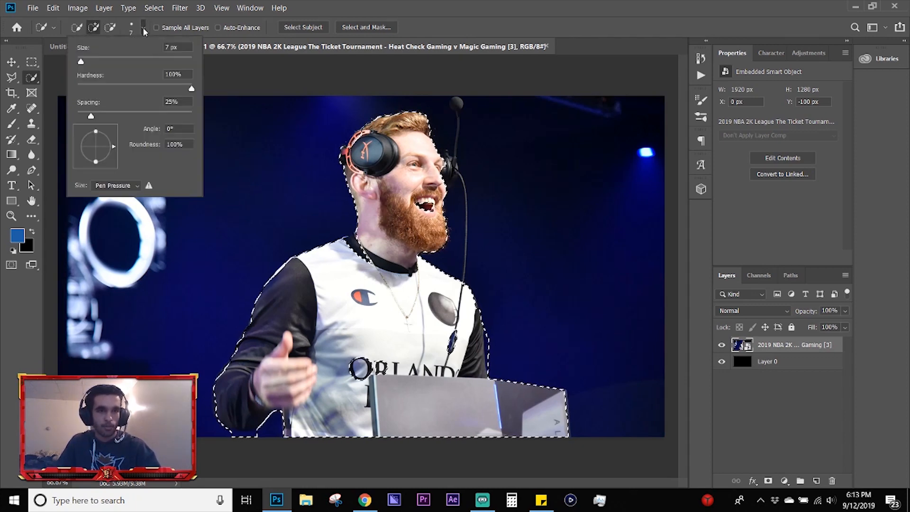
left_click_drag(129, 61, 135, 60)
left_click(359, 3)
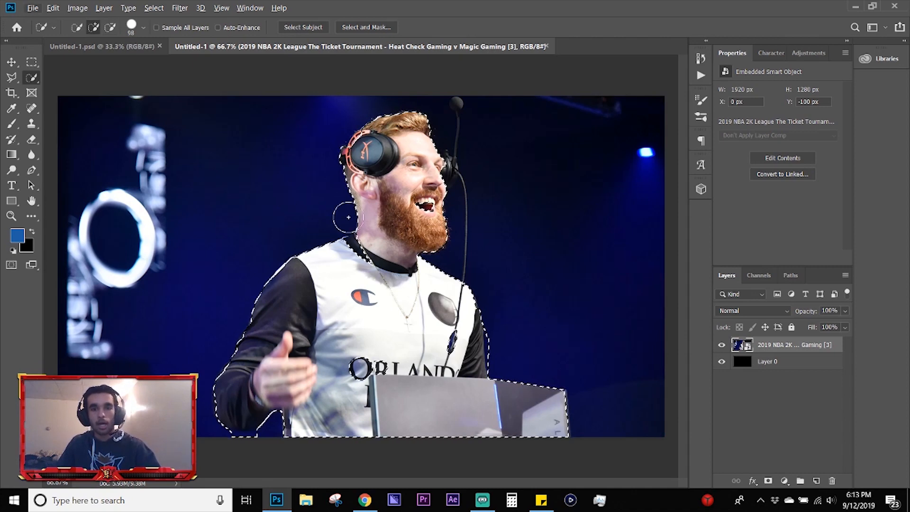
Step: Copy the selected man and podium from the photo layer to a new layer and hide the original photo layer
key("v")
key("alt+v")
key("Escape")
left_click(789, 346)
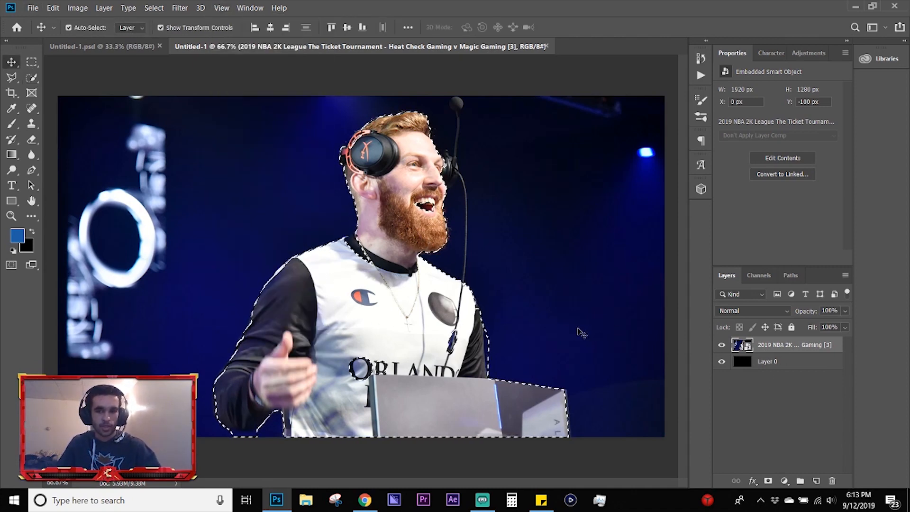
key("ctrl+j")
left_click(722, 362)
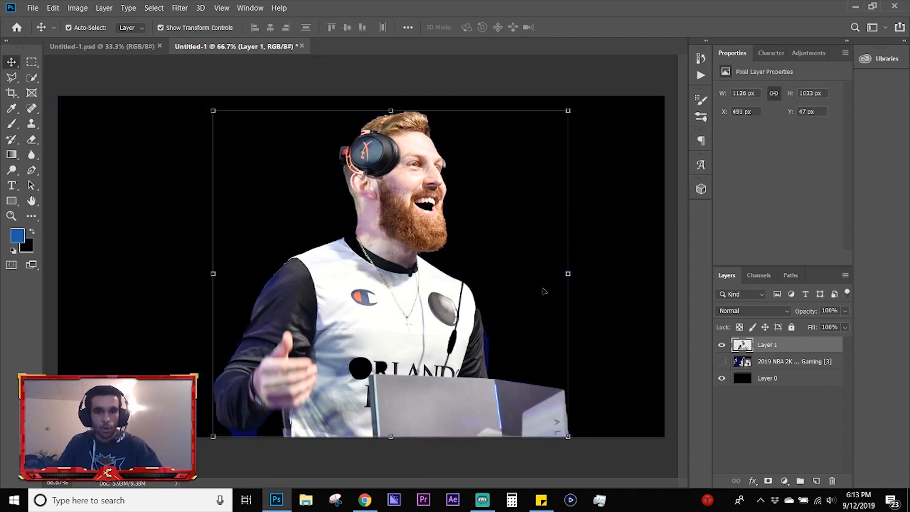
Step: Shift the cutout sideways, and undo both that move and the layer copy to restore the full photo
left_click_drag(396, 215, 374, 215)
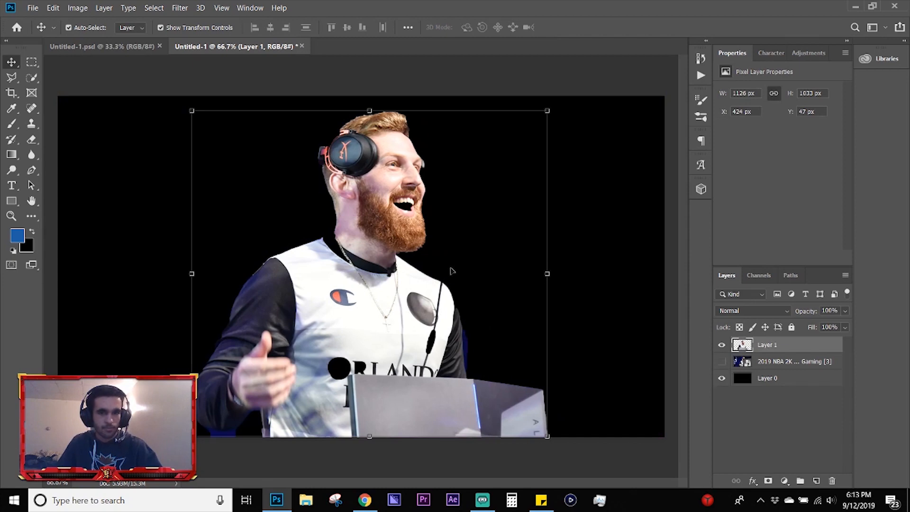
key("ctrl")
key("ctrl+z")
key("ctrl+z")
key("ctrl+z")
key("ctrl+z")
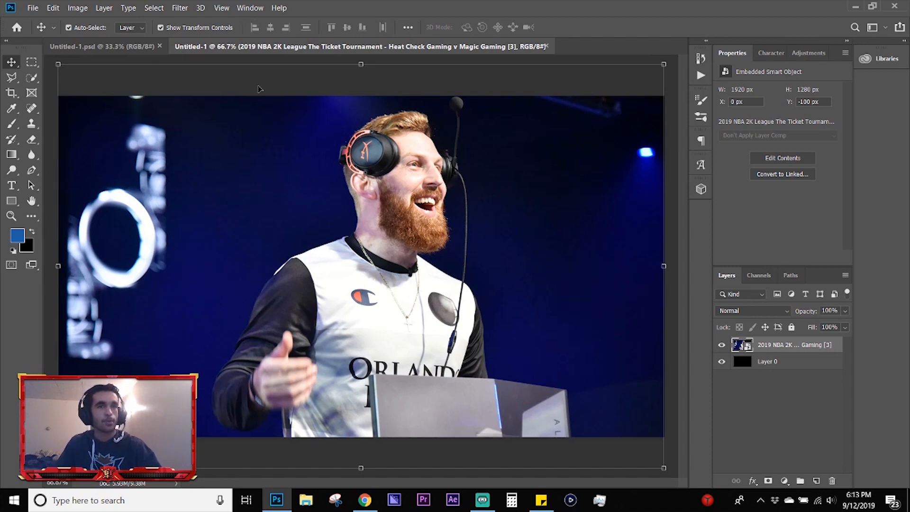
Step: Open Select and Mask on the photo layer and brush over the man's jersey, raised arm and the front of the podium
left_click(154, 8)
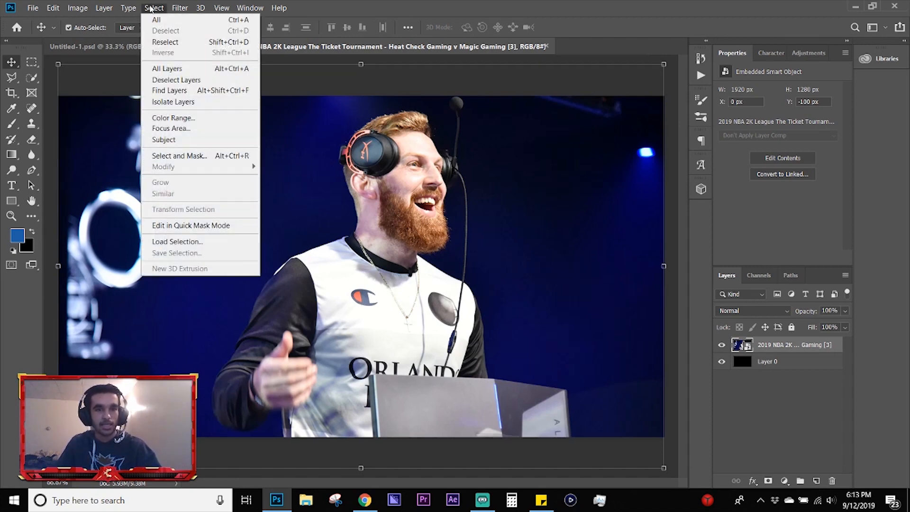
left_click(208, 155)
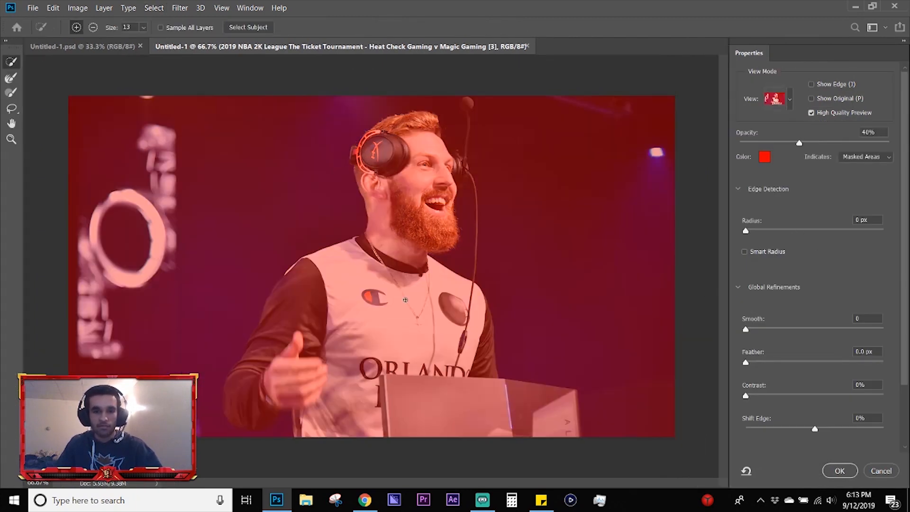
left_click(340, 340)
mouse_move(334, 350)
left_mouse_down()
mouse_move(277, 359)
mouse_move(239, 389)
mouse_move(240, 412)
mouse_move(302, 406)
left_mouse_up()
left_click_drag(411, 419, 479, 422)
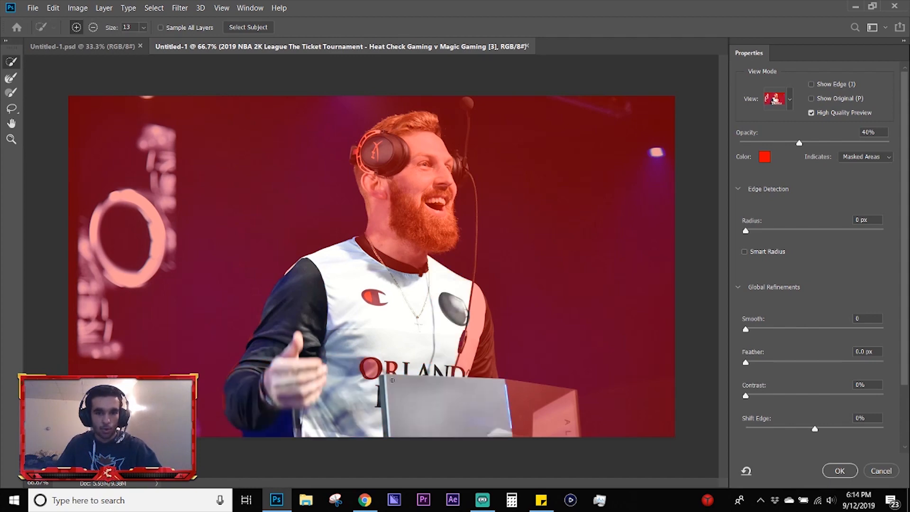
Step: Add the jersey lettering, neck, headset, beard and face to the selection and apply it as a layer mask
left_click_drag(391, 368, 365, 277)
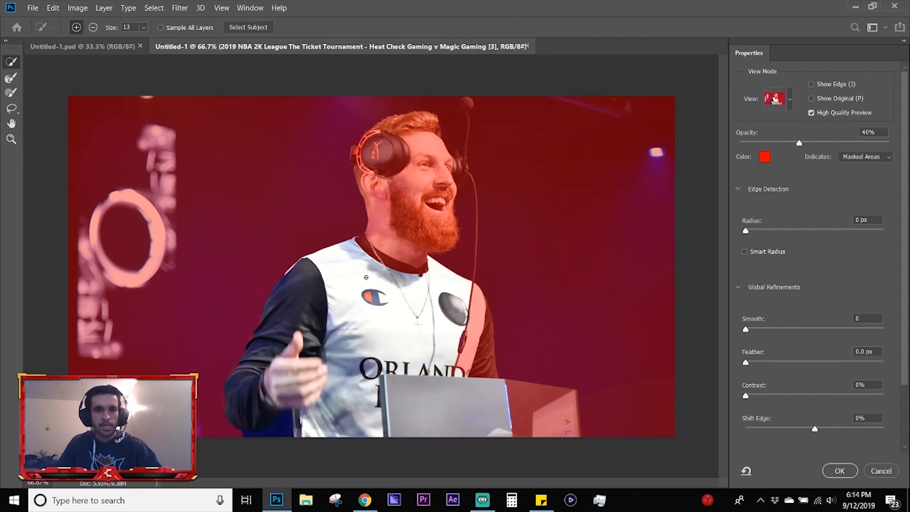
mouse_move(380, 173)
left_mouse_down()
mouse_move(381, 157)
mouse_move(375, 200)
mouse_move(391, 254)
mouse_move(423, 229)
left_mouse_up()
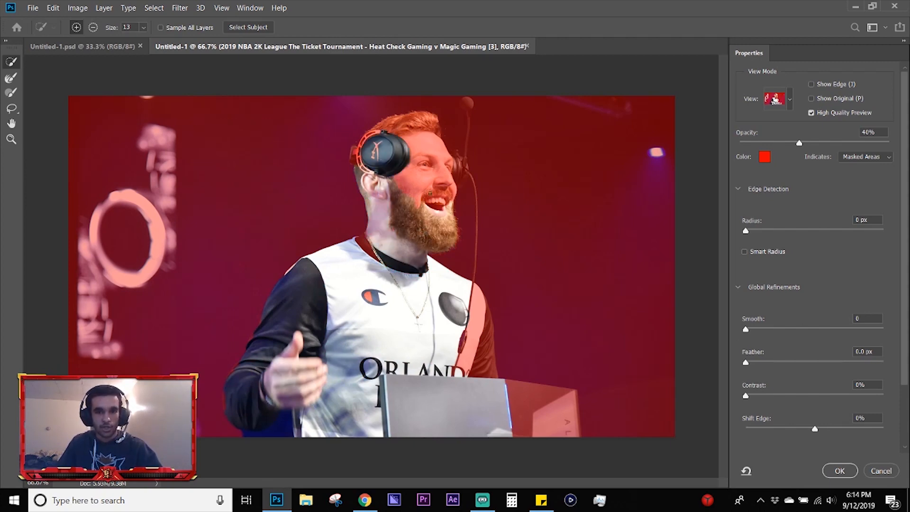
left_click_drag(429, 193, 427, 141)
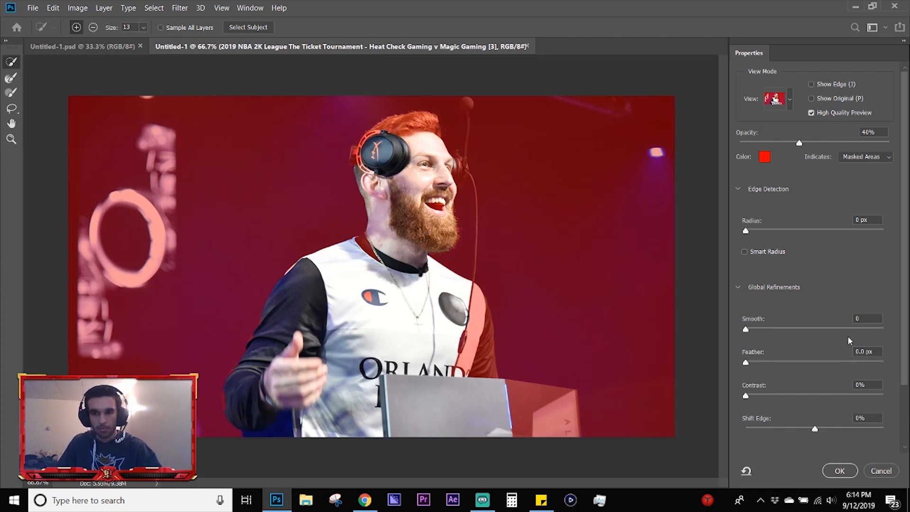
left_click(838, 471)
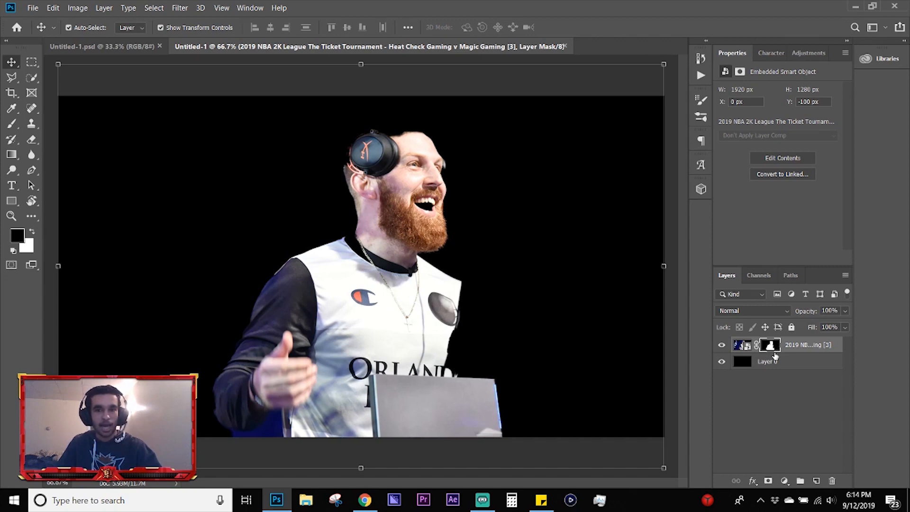
Step: Undo the layer mask on the photo layer
key("w")
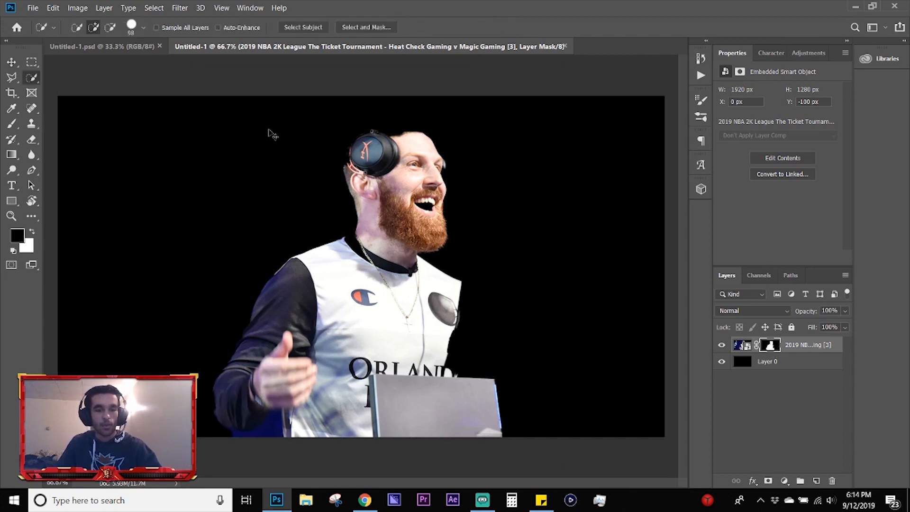
key("v")
key("ctrl+z")
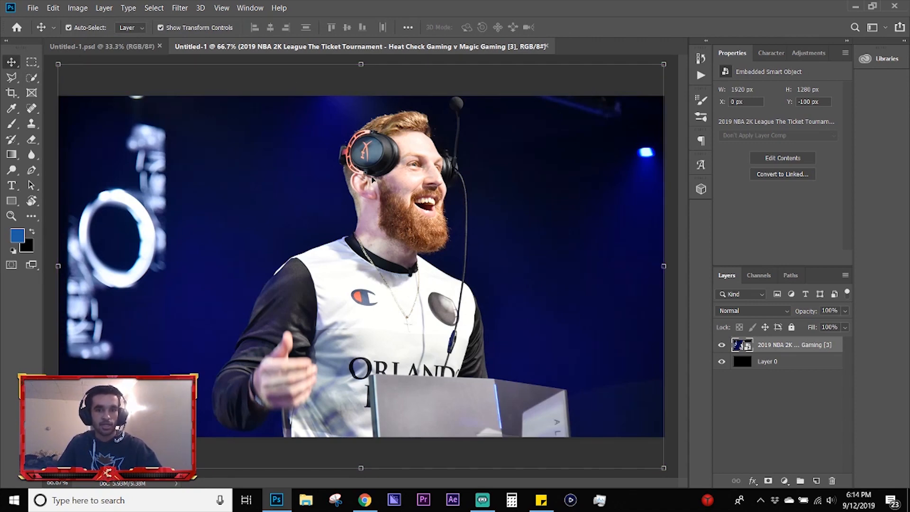
Step: Draw a closed blue shape about 321 × 382 px over the man's head with the Pen tool in Shape mode
left_click(31, 170)
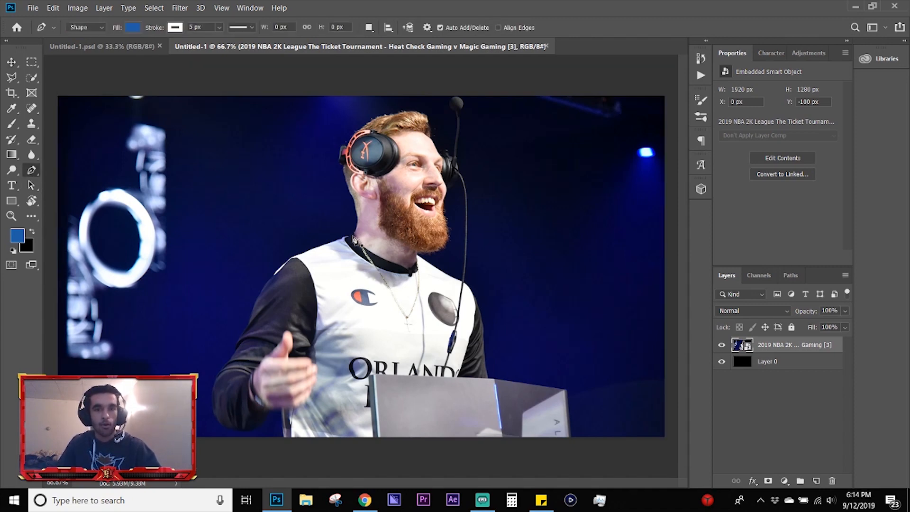
left_click(353, 236)
left_click_drag(349, 193, 332, 158)
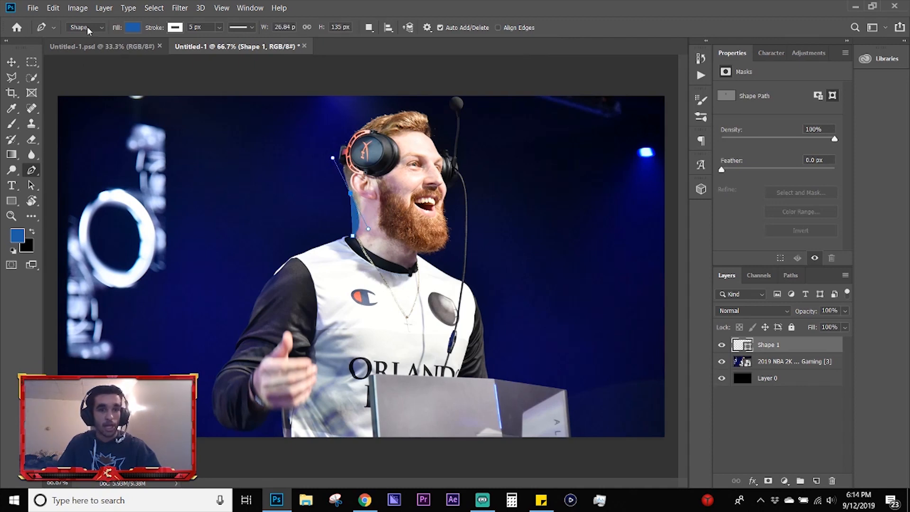
left_click_drag(395, 115, 453, 105)
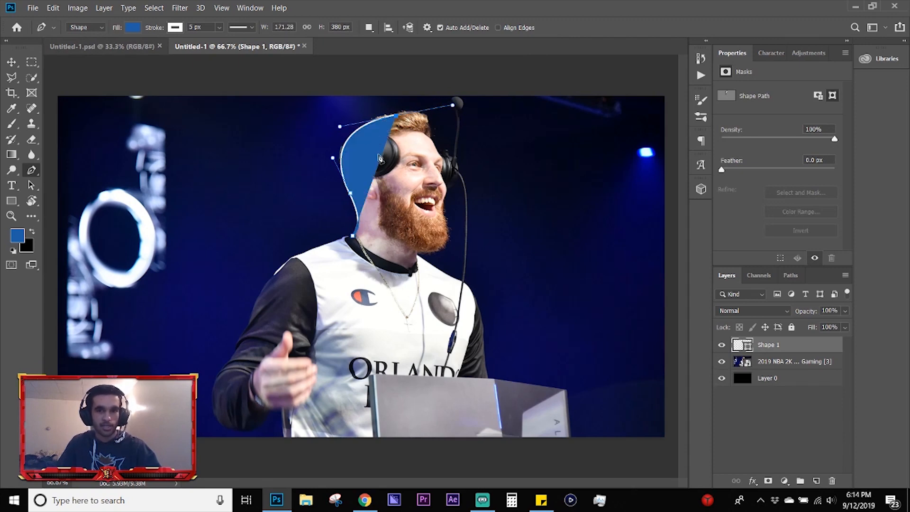
left_click(443, 232)
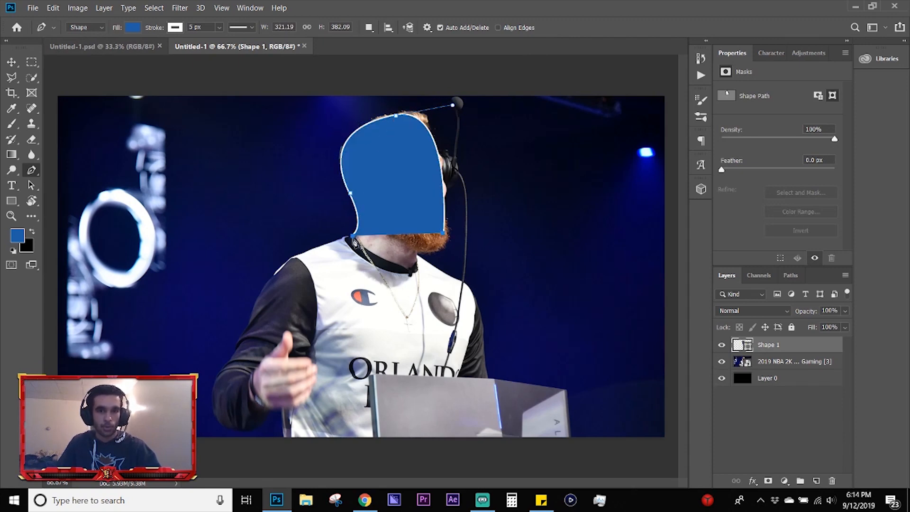
left_click(354, 236)
key("Return")
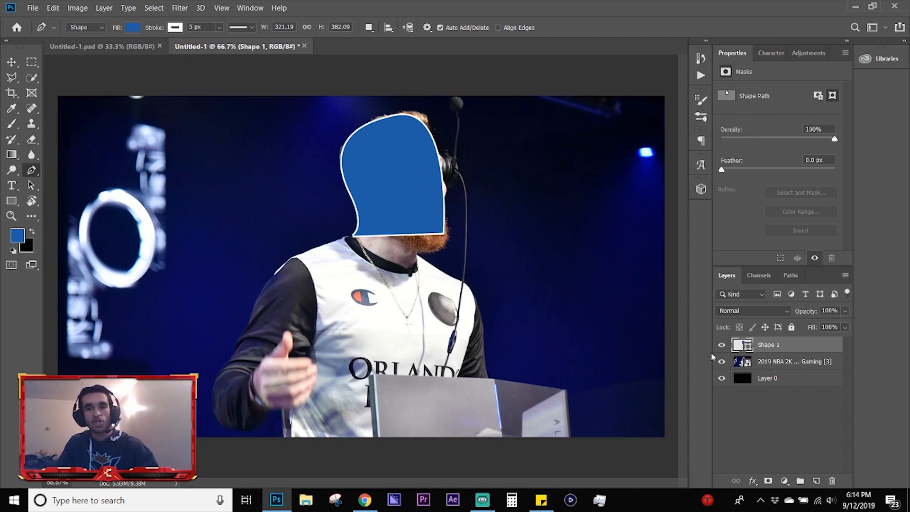
Step: Load the head shape as a selection, copy that area of the photo layer to a new layer and deselect
left_click(742, 346, "ctrl")
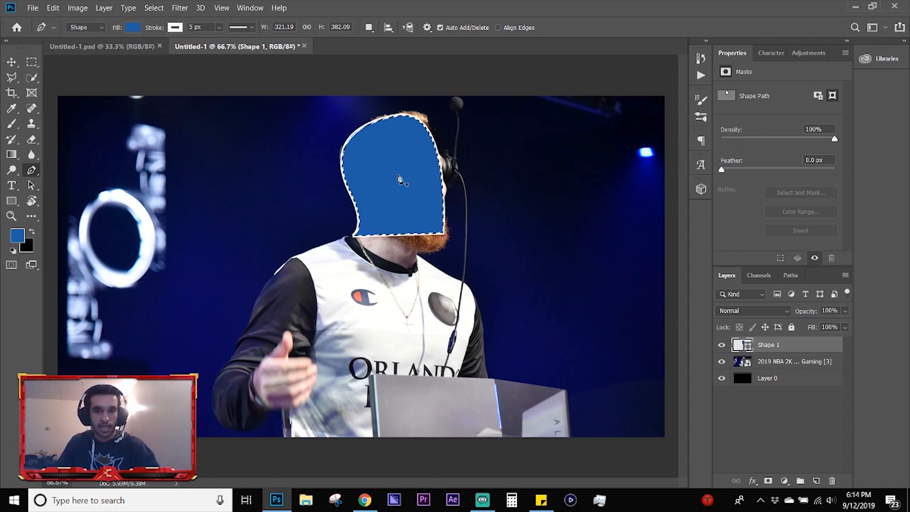
left_click(786, 363)
key("m")
right_click(471, 206)
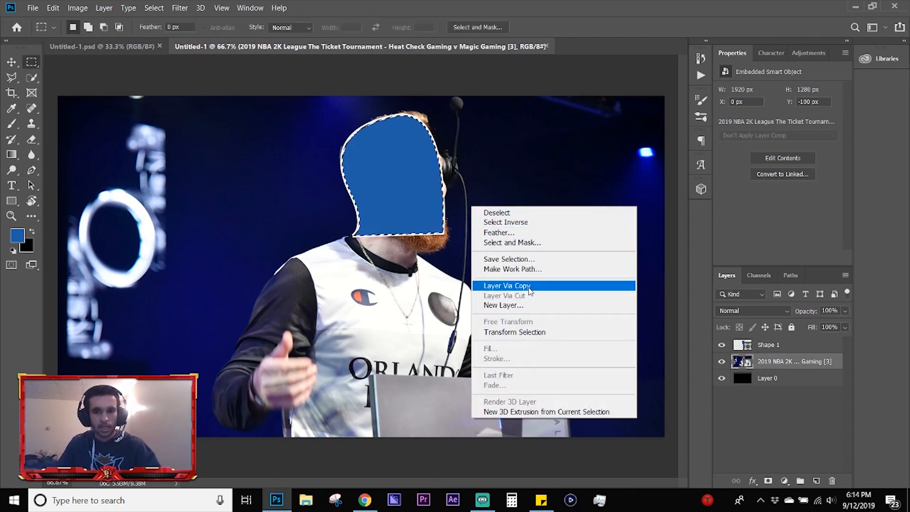
left_click(780, 363)
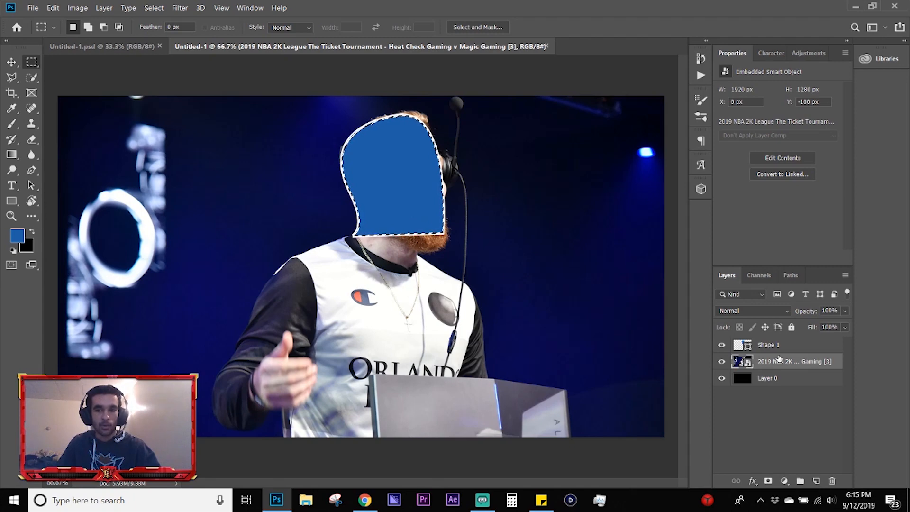
key("ctrl+j")
key("ctrl+d")
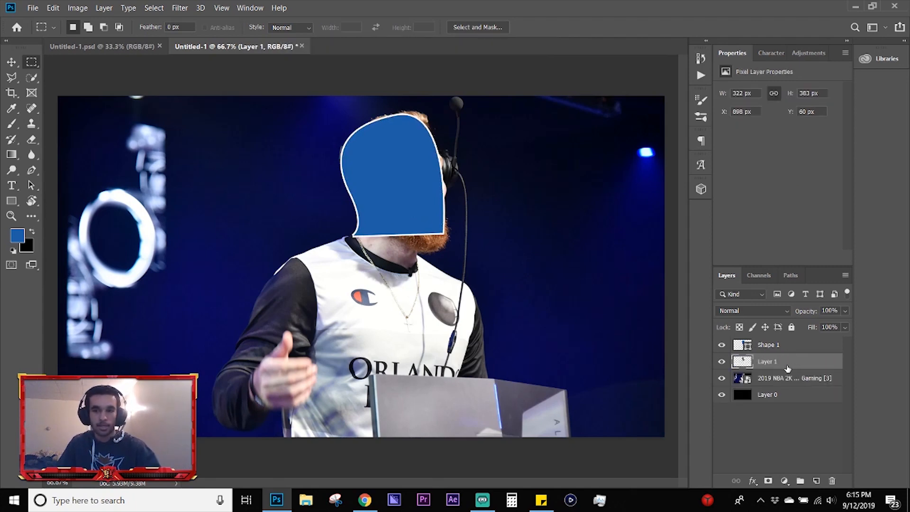
Step: Delete the blue shape layer and the copied head layer, toggling the photo layer's visibility between the two deletions
key("v")
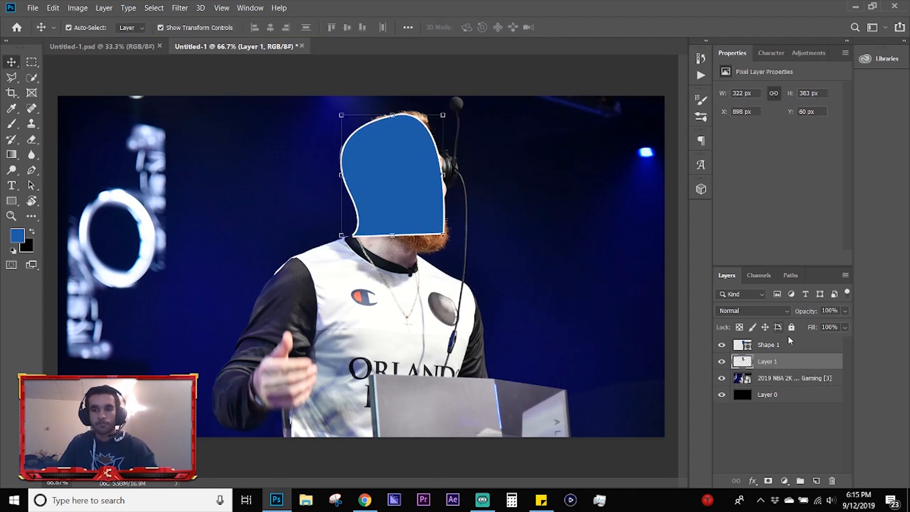
left_click(788, 341)
key("Delete")
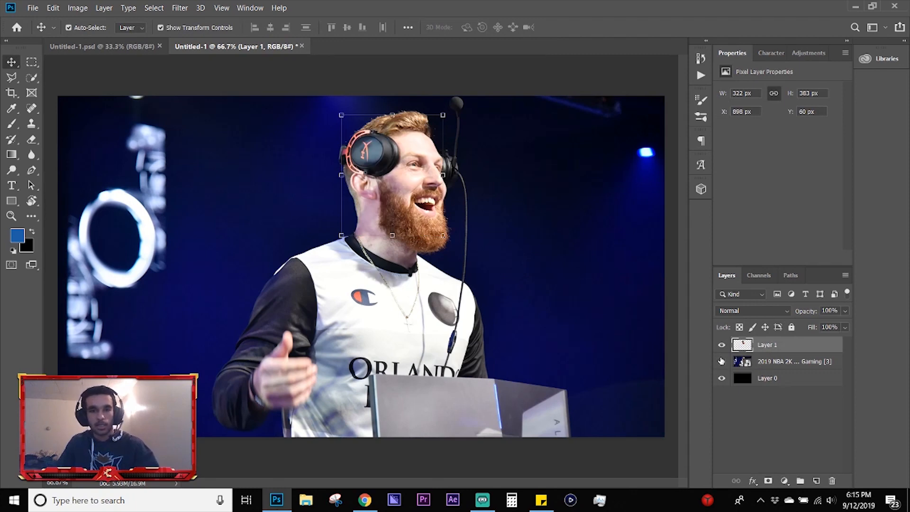
left_click(721, 361)
left_click(721, 362)
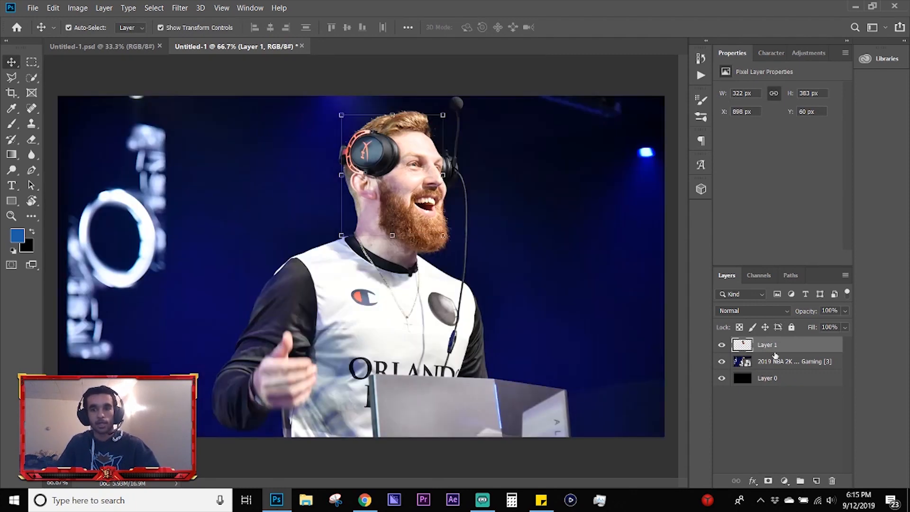
key("Delete")
left_click(290, 76)
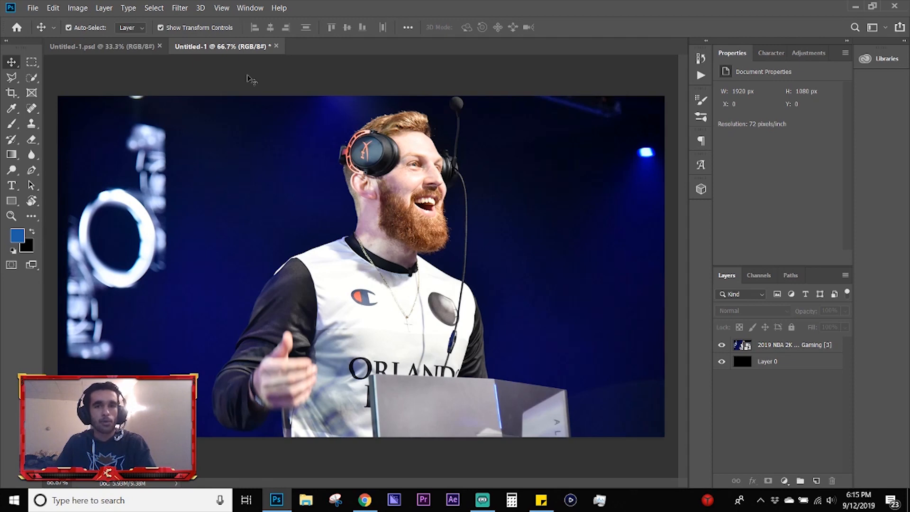
Step: Add the text FAFAFA on the dark background beside the man's head and set its size to 140 pt
left_click(12, 186)
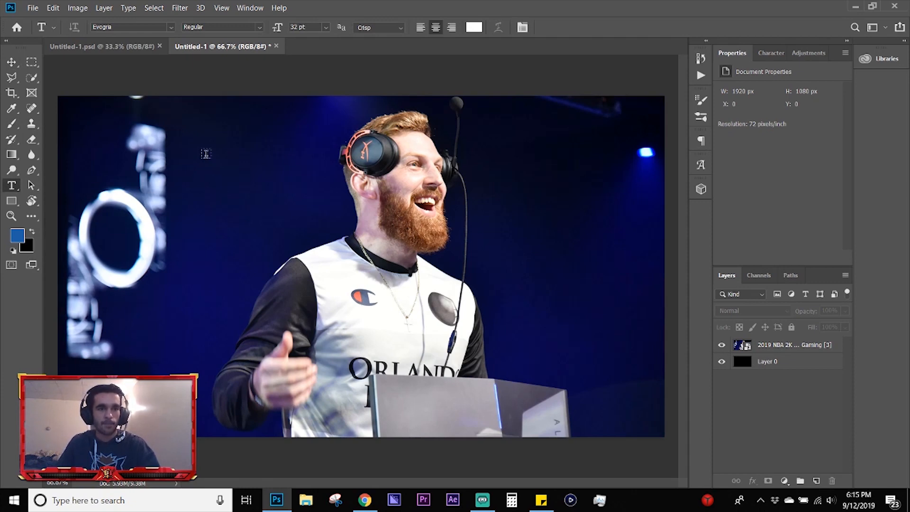
left_click(206, 154)
type("fafafa")
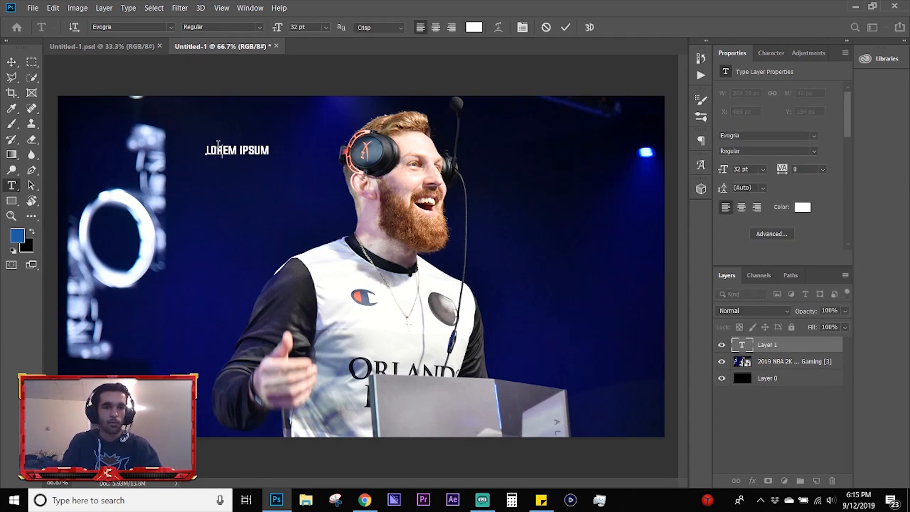
key("ctrl+a")
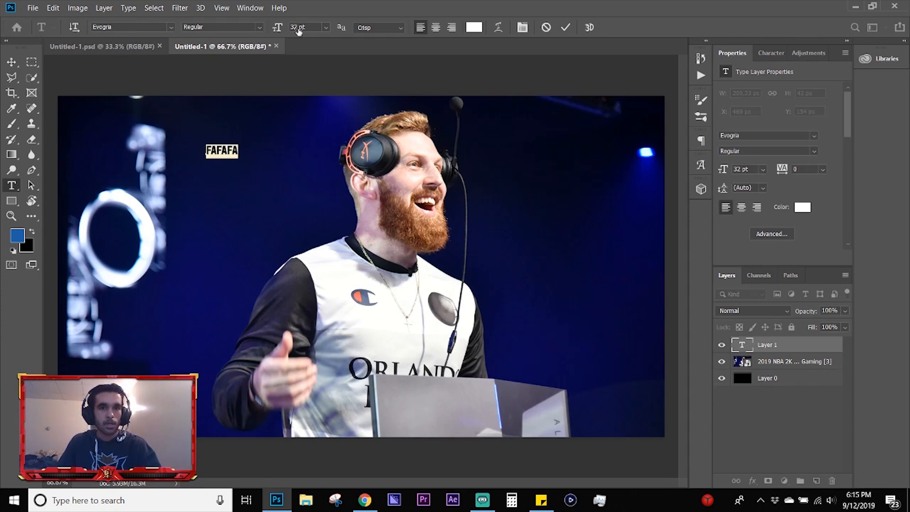
left_click_drag(299, 30, 363, 31)
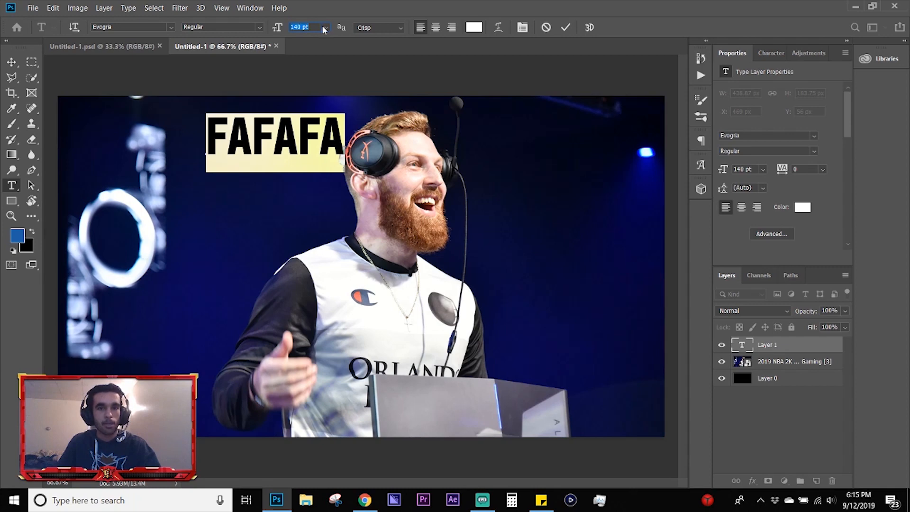
Step: Look through the preset font sizes and enlarge the FAFAFA text to 322 pt
left_click(326, 27)
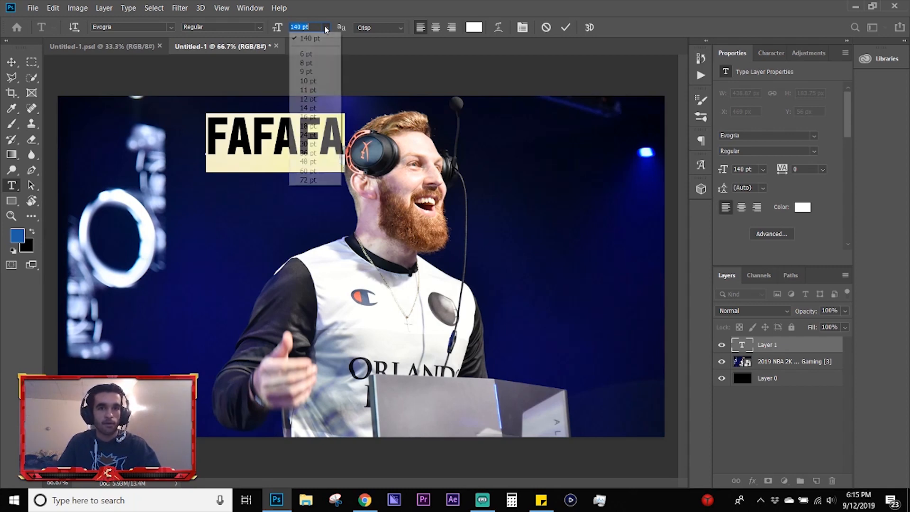
left_click(344, 9)
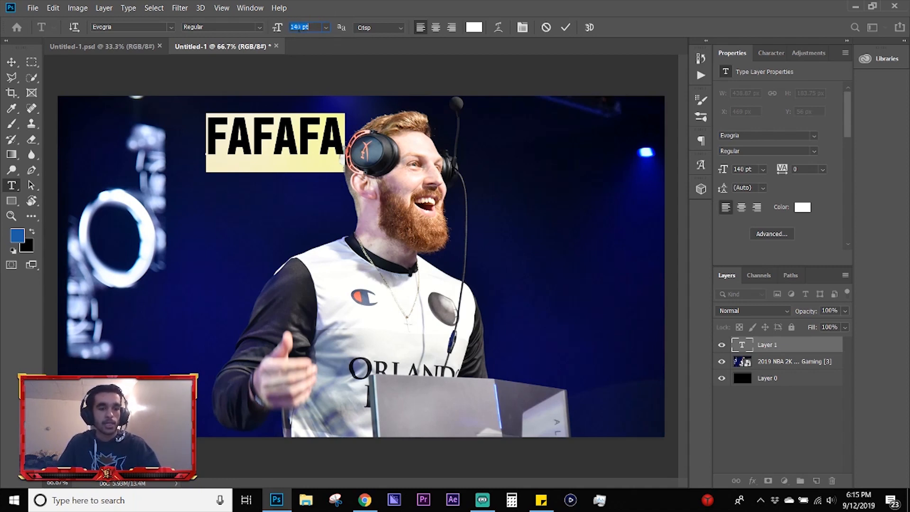
key("ctrl")
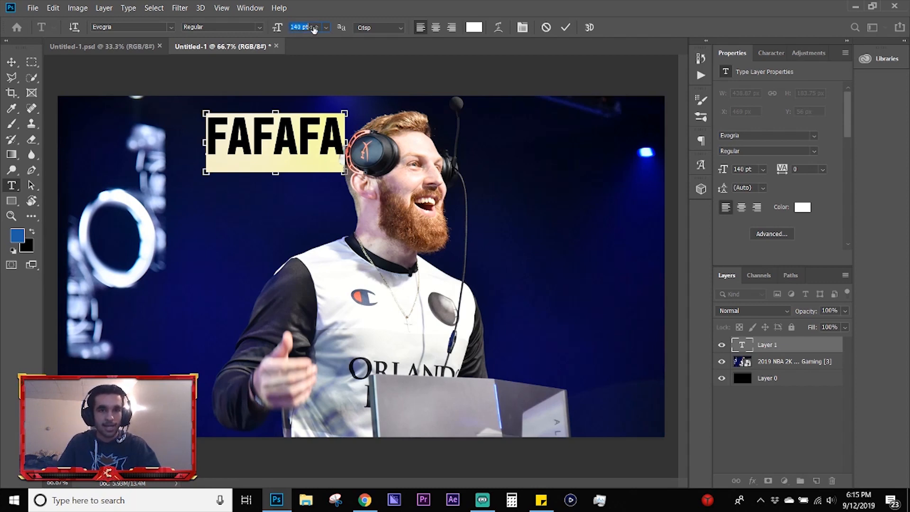
left_click_drag(314, 28, 406, 28)
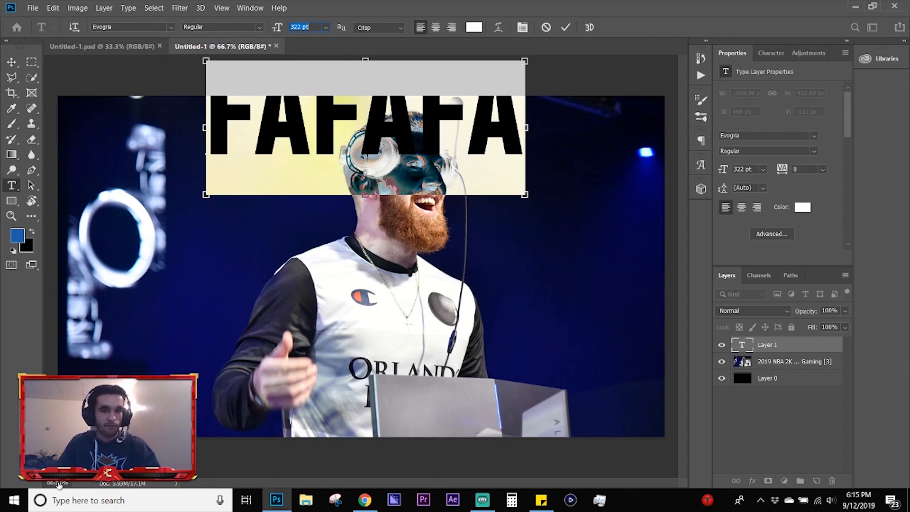
Step: Clear the FAFAFA text while keeping the type layer open for editing
mouse_move(58, 484)
left_mouse_down()
mouse_move(71, 486)
mouse_move(53, 487)
left_mouse_up()
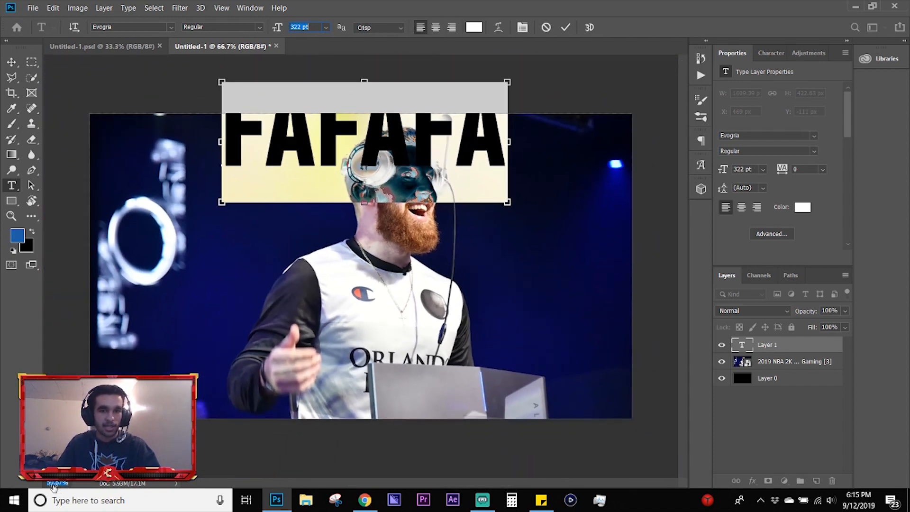
left_click(204, 364)
left_click(261, 230)
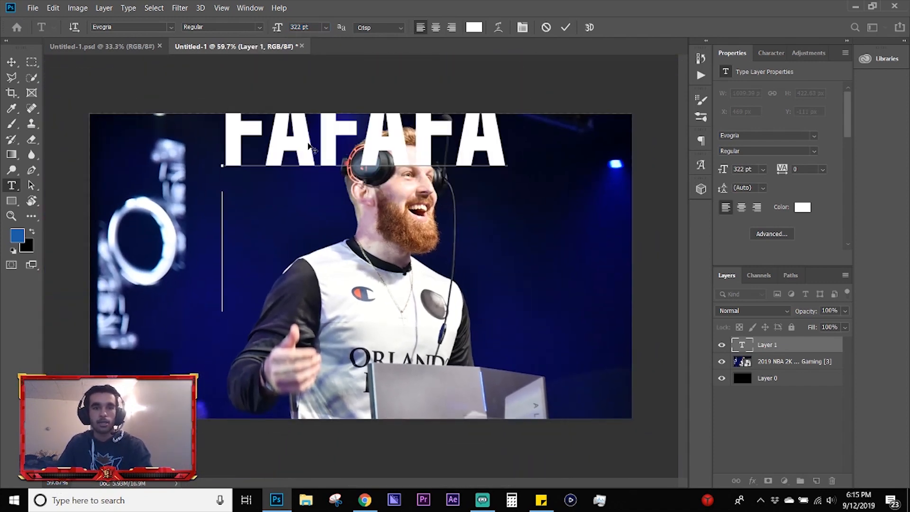
key("BackSpace")
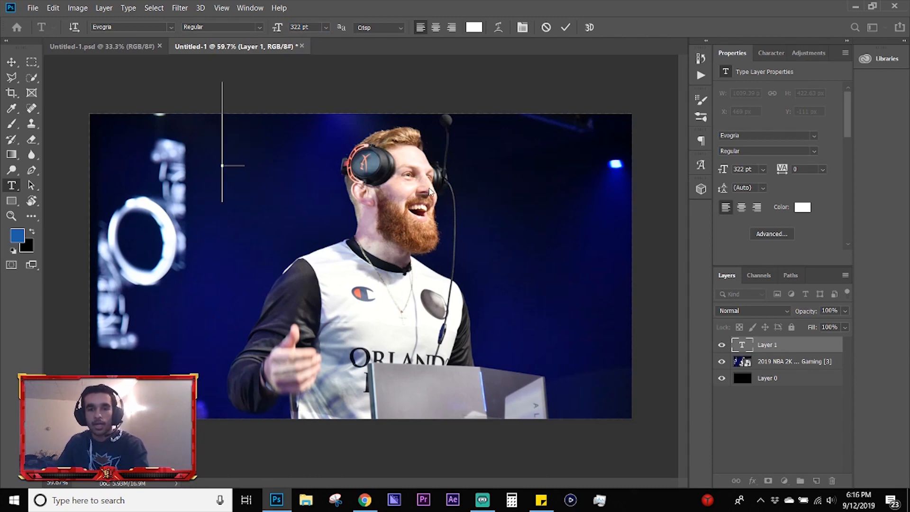
Step: Enter the text FFFFF on the type layer and move it down and left, level with the man's beard
type("FFFF")
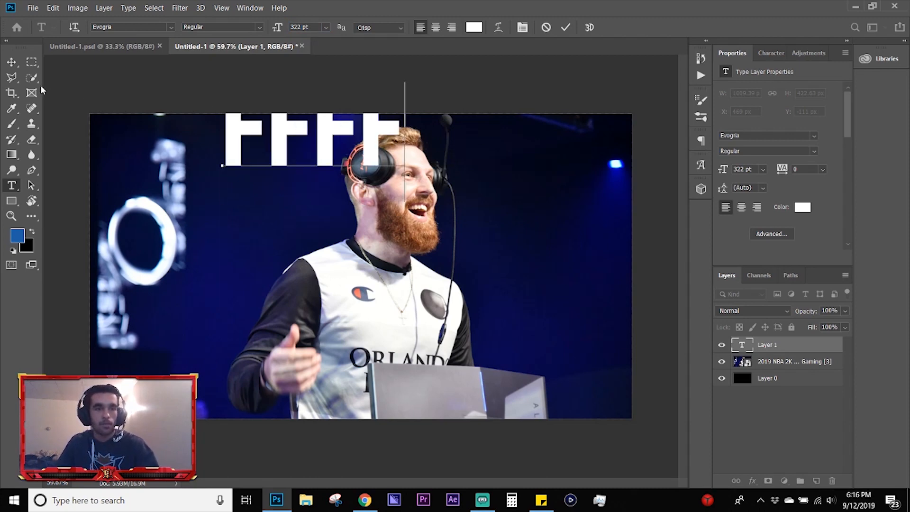
type("F")
left_click(11, 62)
left_click_drag(315, 142, 259, 230)
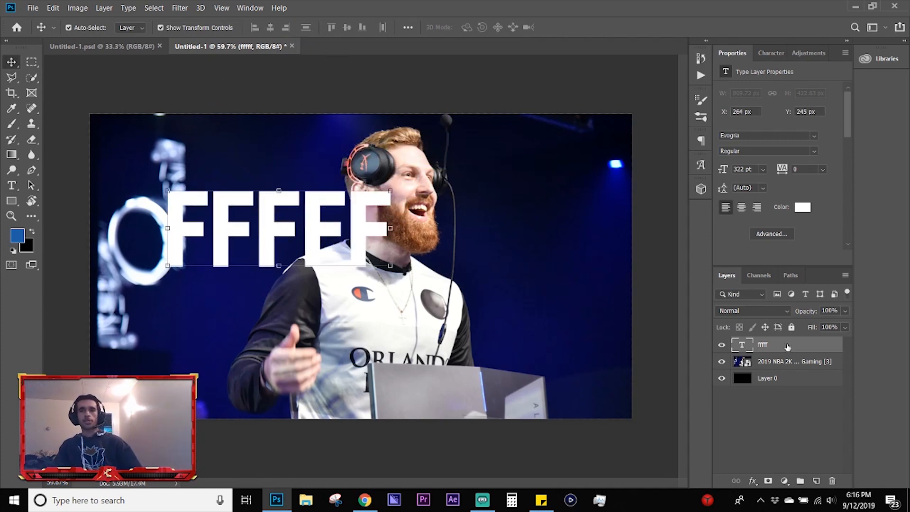
Step: Enable Inner Shadow, Inner Glow and a black Color Overlay in the FFFFF layer's style settings
left_click(752, 483)
left_click(727, 424)
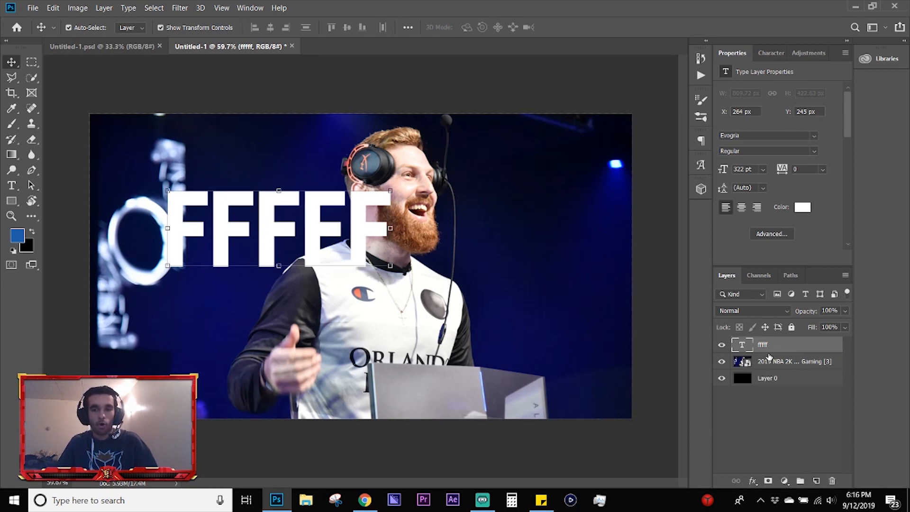
double_click(794, 349)
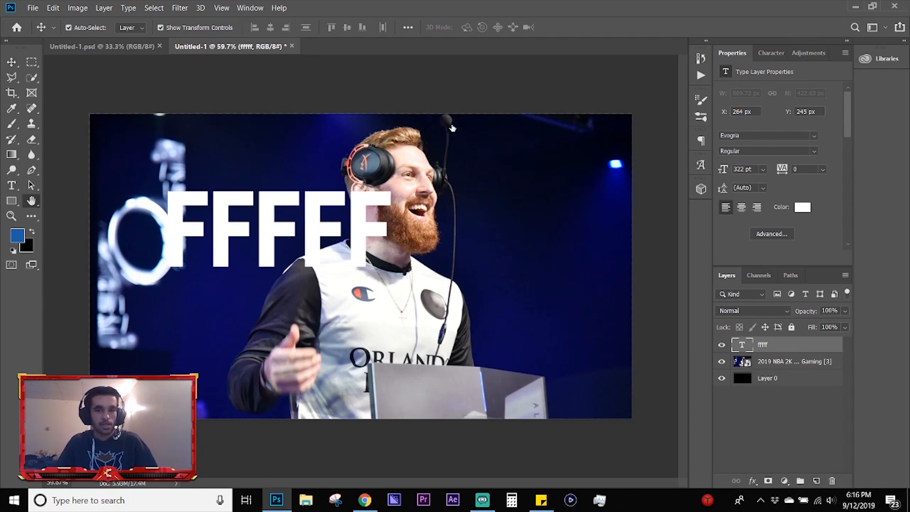
left_click_drag(264, 203, 600, 105)
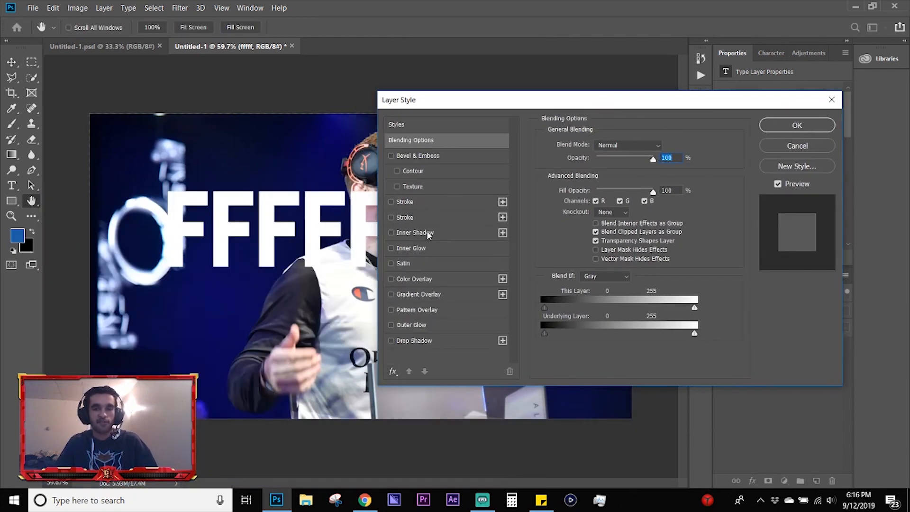
left_click(393, 372)
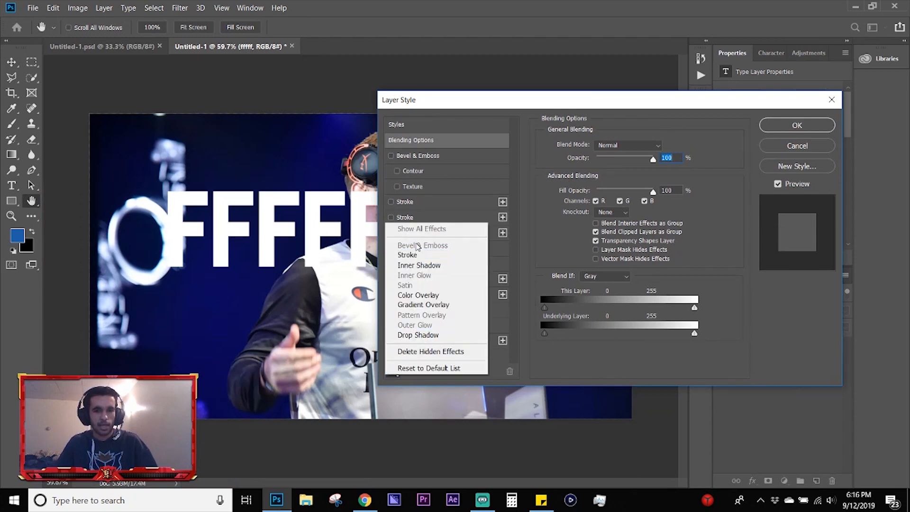
left_click(440, 116)
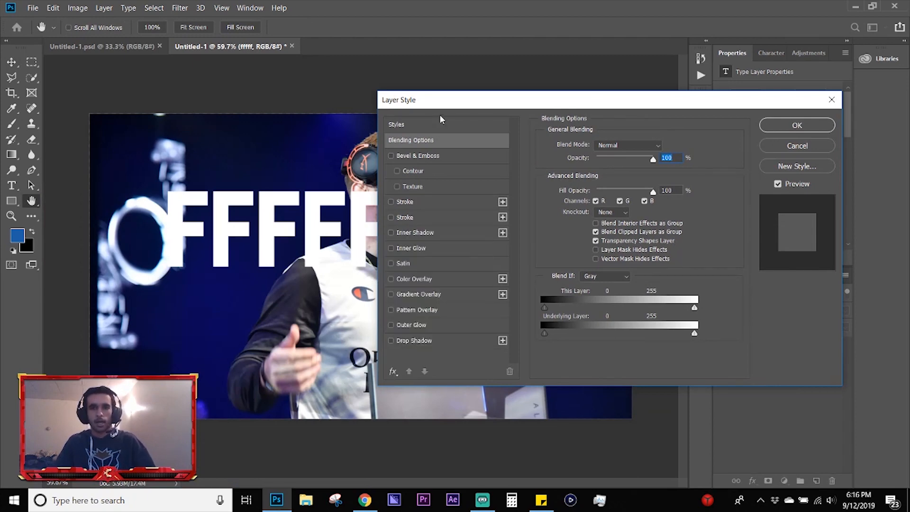
left_click(391, 232)
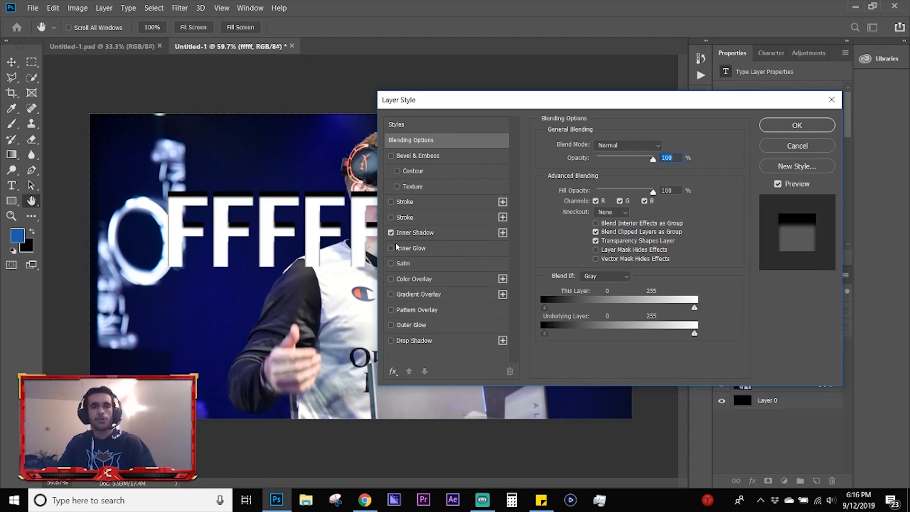
left_click(409, 247)
left_click(415, 279)
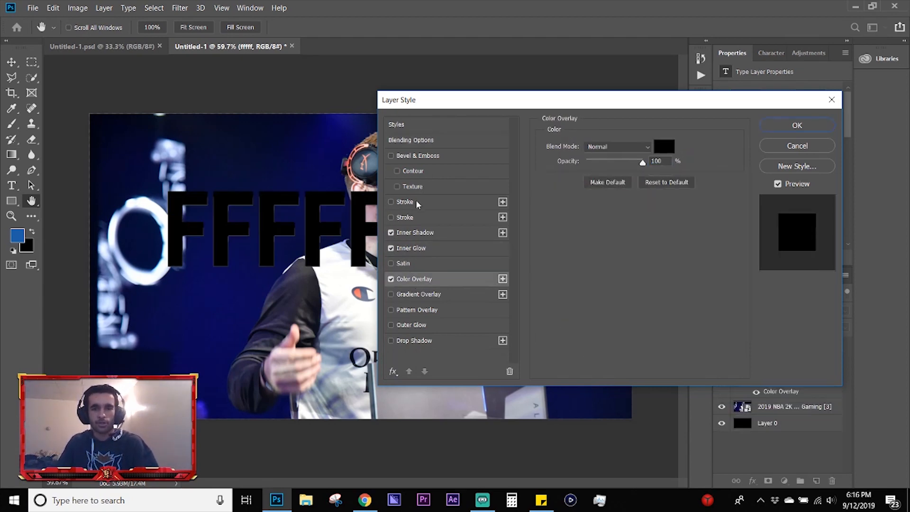
Step: Save the enabled effects as a new style named rrrrrr, and close the layer style settings without applying them to the text
left_click(799, 166)
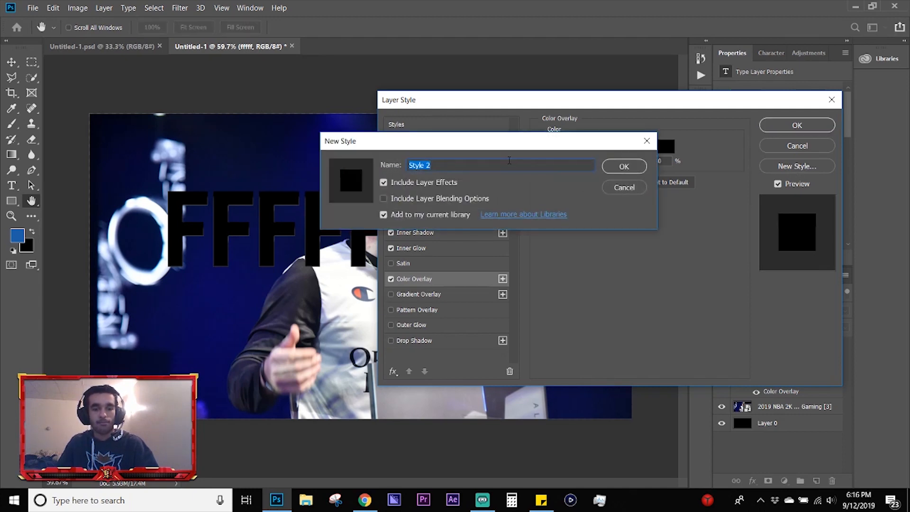
type("rrrrr")
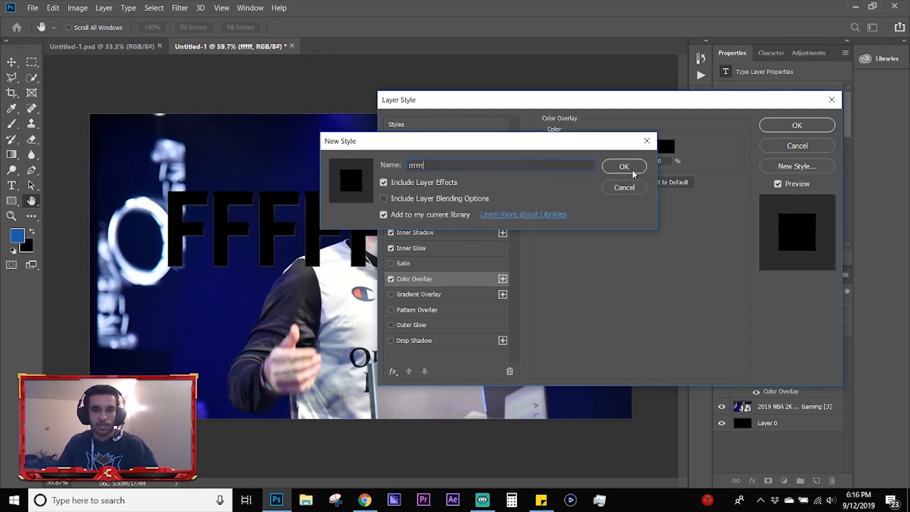
left_click(624, 167)
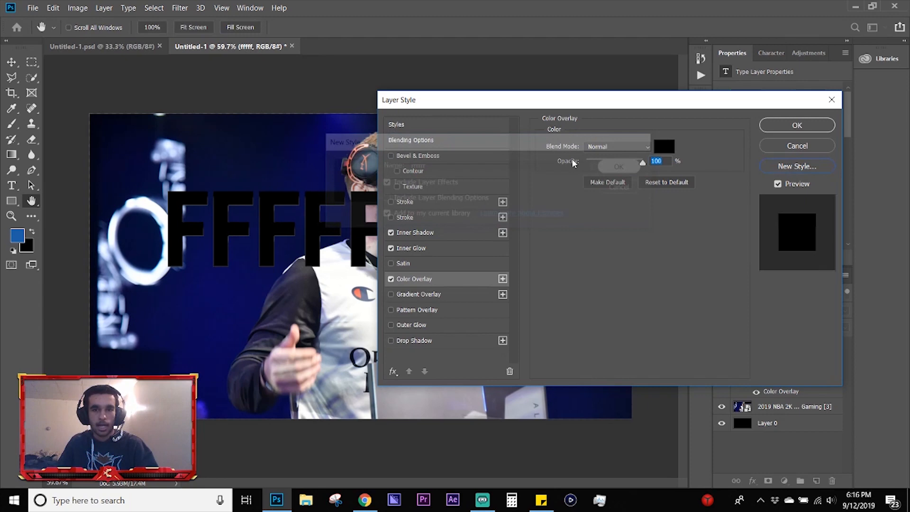
left_click(449, 125)
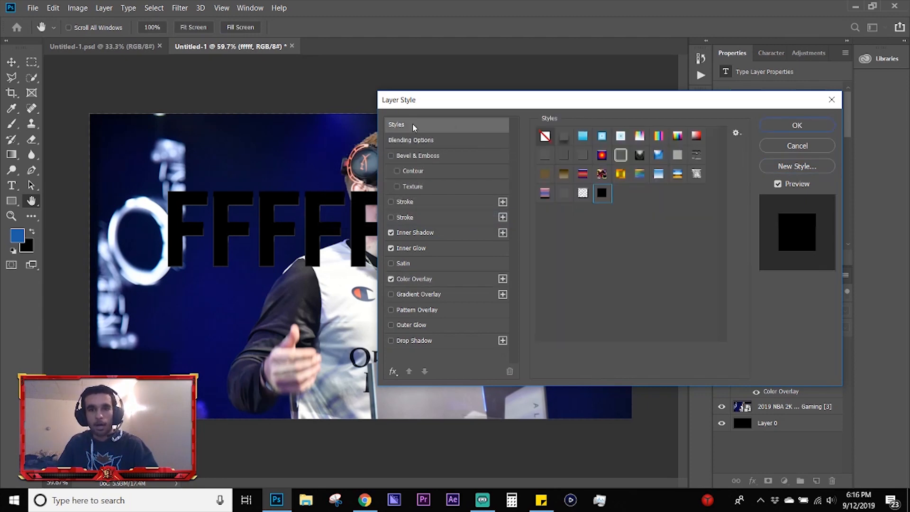
left_click(783, 151)
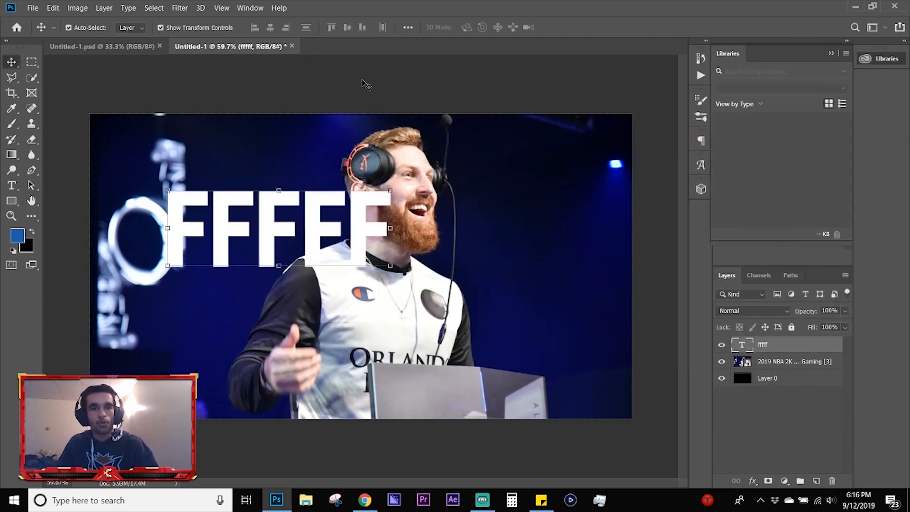
Step: Move the FFFFF text right so it overlaps the man's mouth, and look through the Transform options for it
left_click_drag(284, 200, 323, 203)
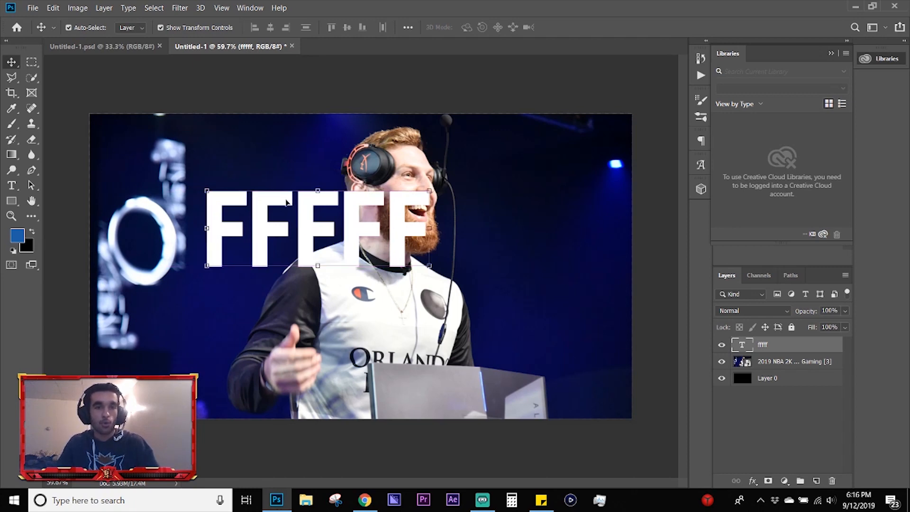
left_click(52, 8)
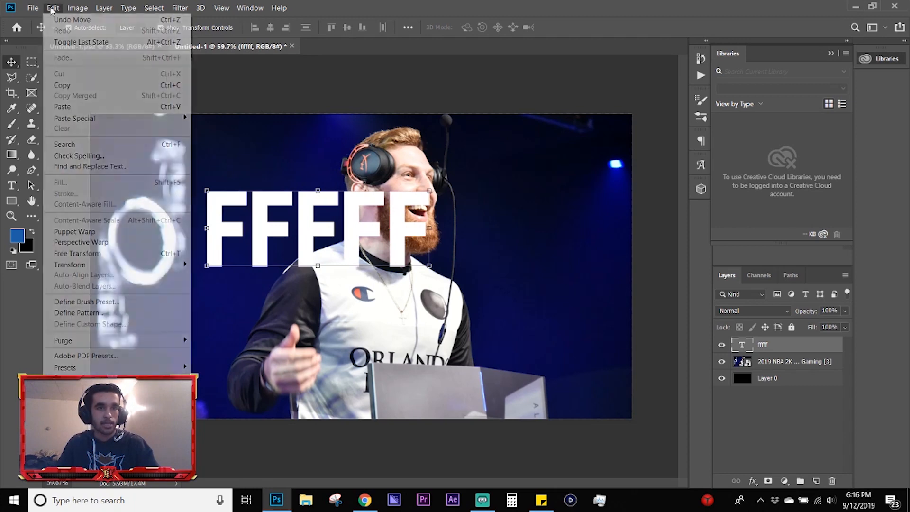
mouse_move(136, 265)
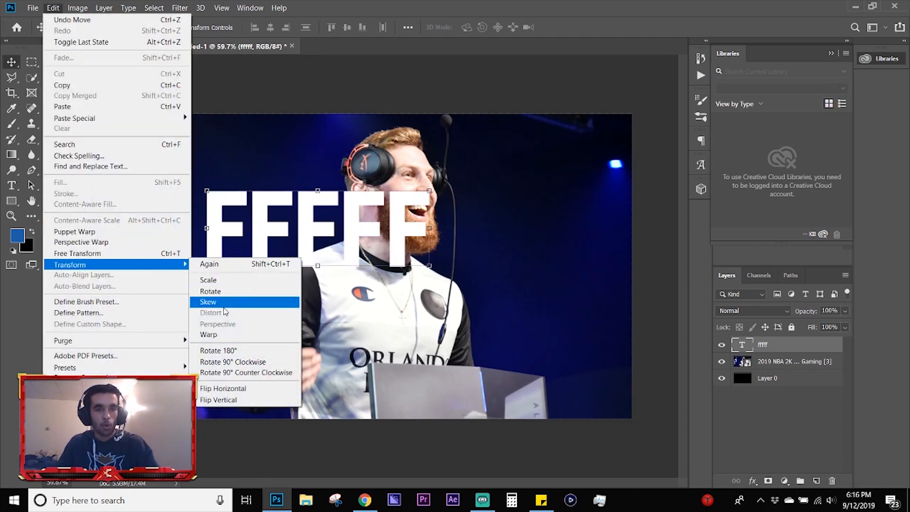
left_click(309, 162)
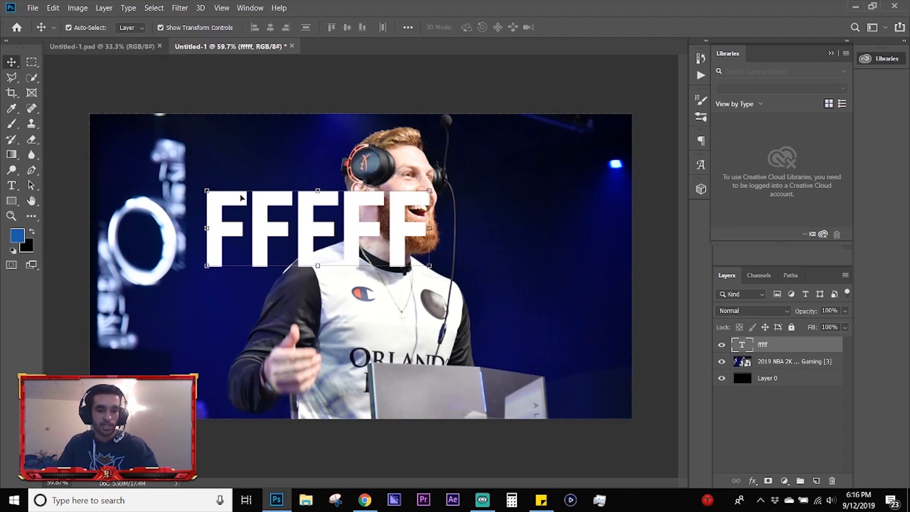
Step: Try warping the FFFFF text with the horizontal Arc style at +50% bend, and deselect the layer
key("t")
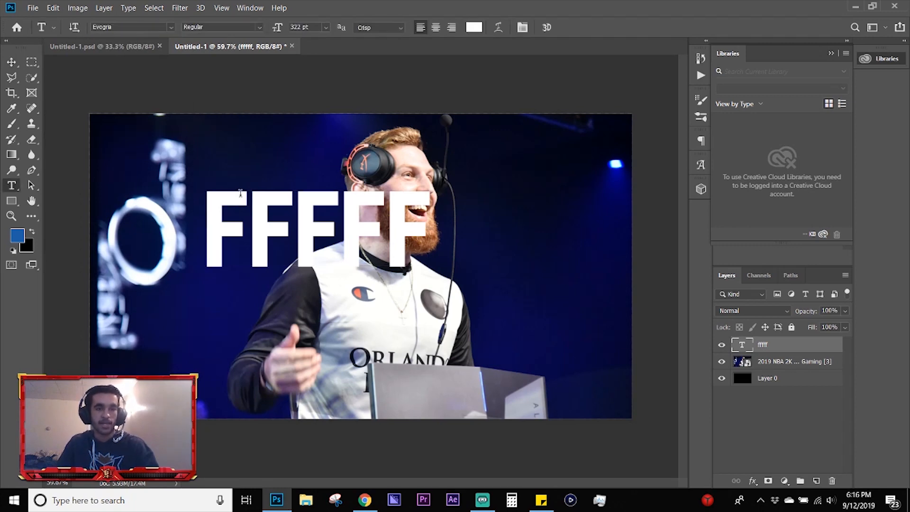
left_click(497, 28)
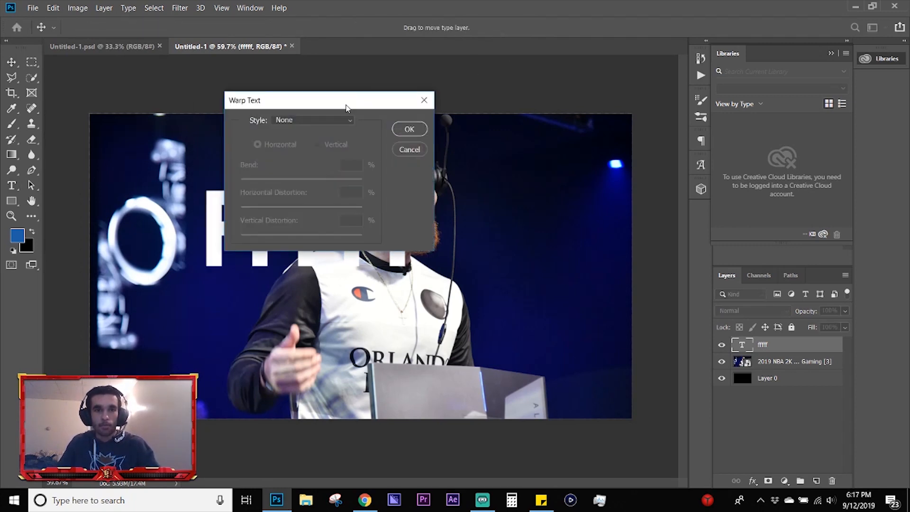
left_click(334, 122)
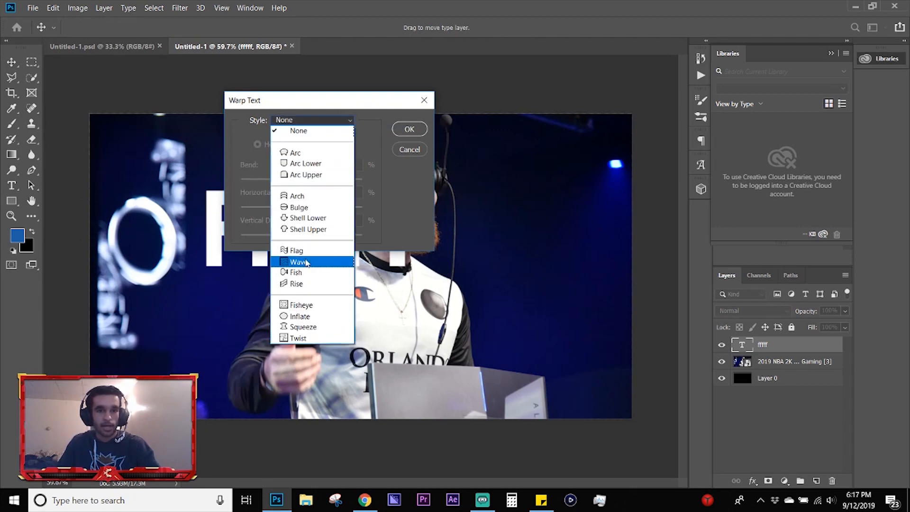
left_click(303, 154)
left_click_drag(302, 100, 491, 82)
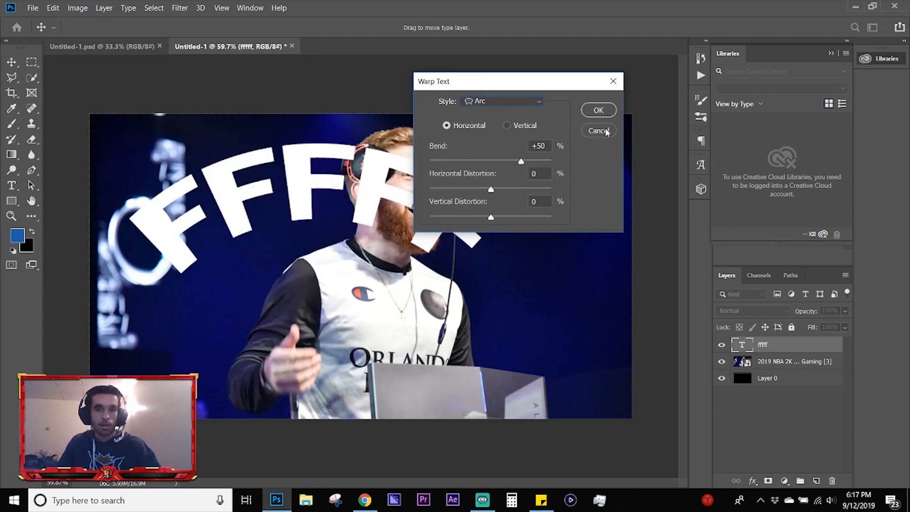
left_click(598, 130)
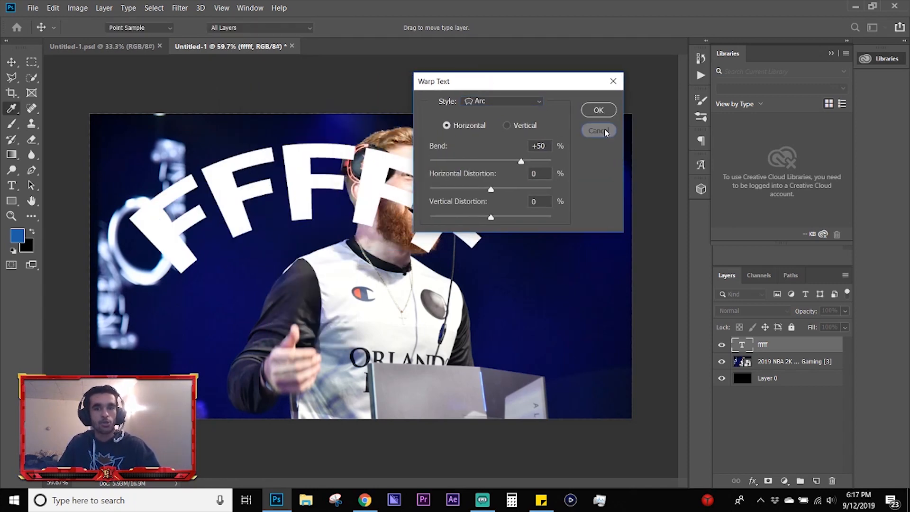
key("v")
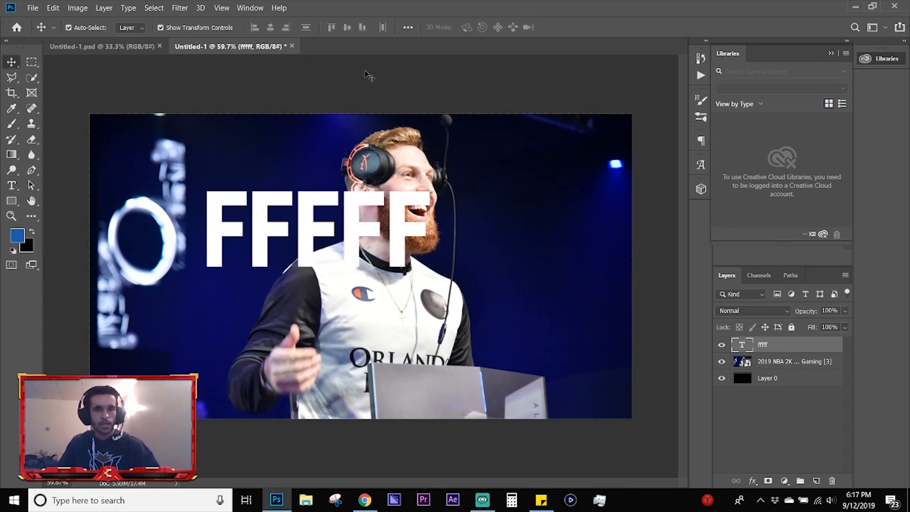
left_click(371, 75)
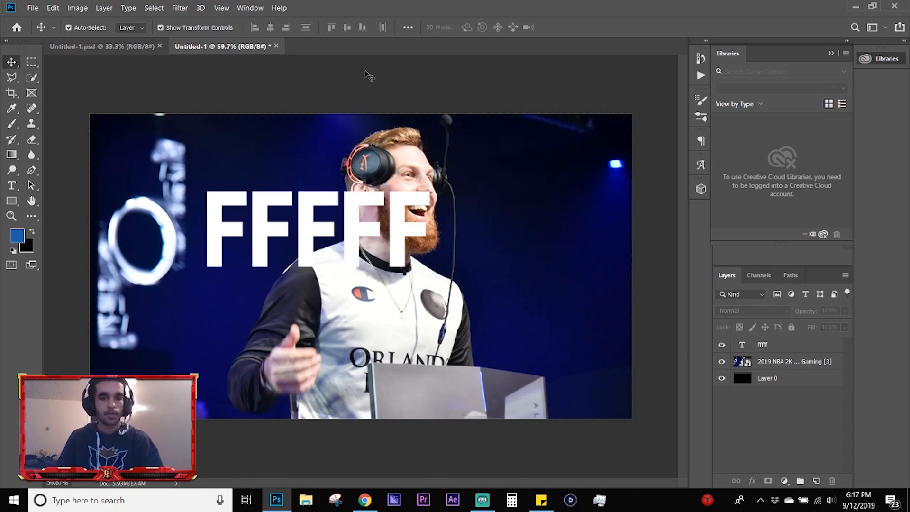
Step: Add a layer mask to the tournament photo layer and fade its lower and right areas with black-to-transparent linear gradients
left_click(10, 156)
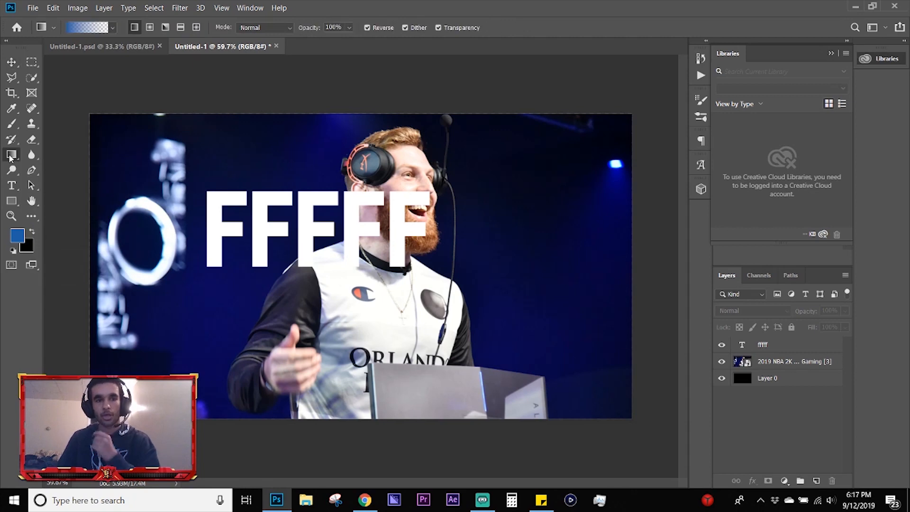
left_click(801, 366)
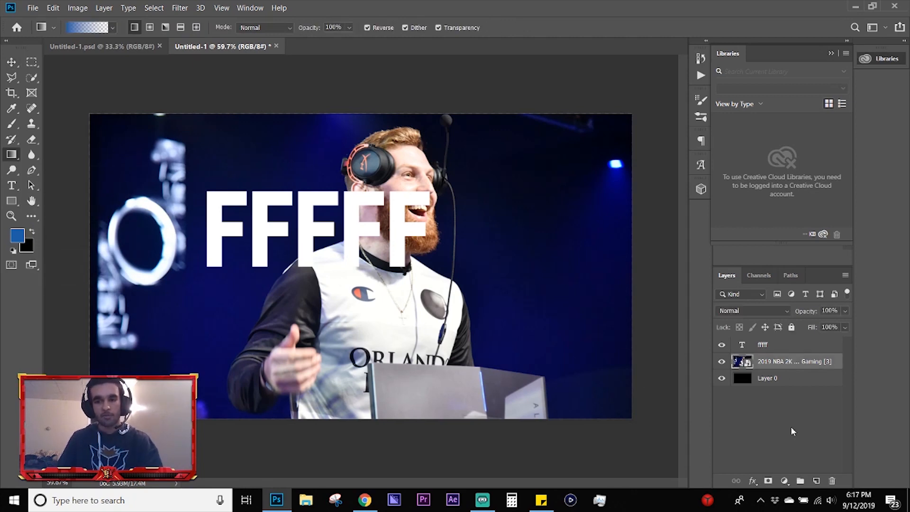
left_click(768, 480)
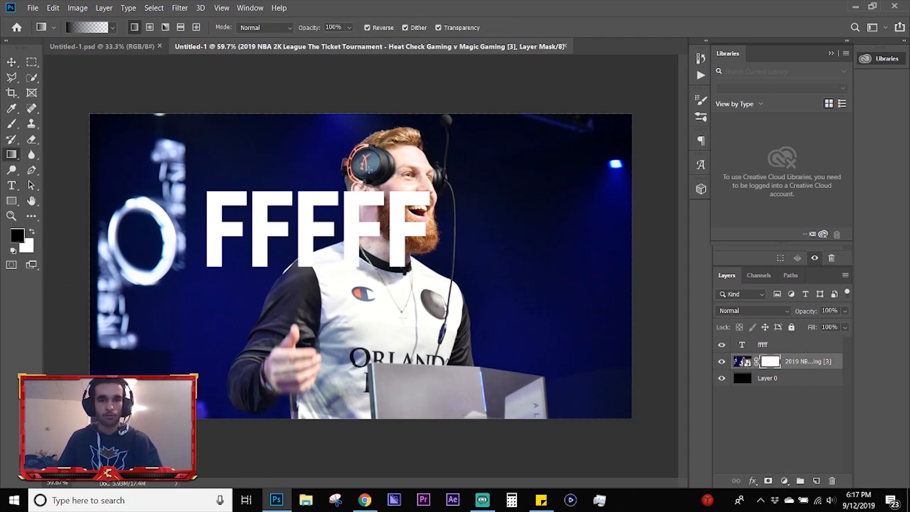
left_click_drag(369, 169, 388, 493)
left_click_drag(346, 264, 736, 289)
key("v")
left_click(286, 98)
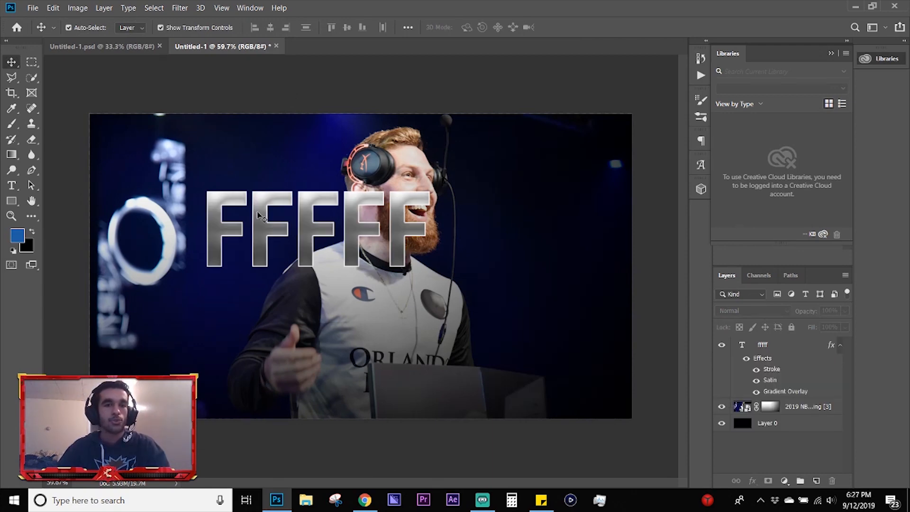
Step: Try skewing the tournament photo layer by about -13.6 degrees, and try scaling it to 101.67% and rotating it -3.32 degrees
left_click(810, 409)
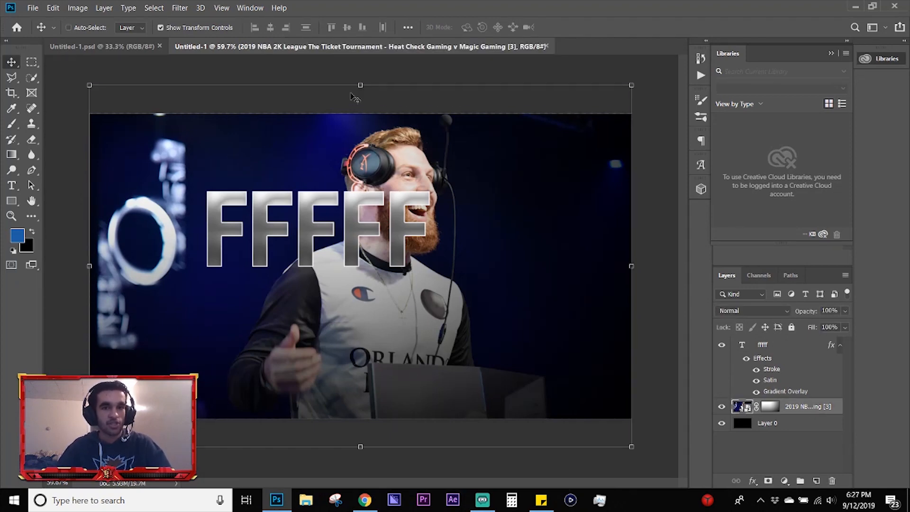
left_click_drag(360, 85, 453, 86)
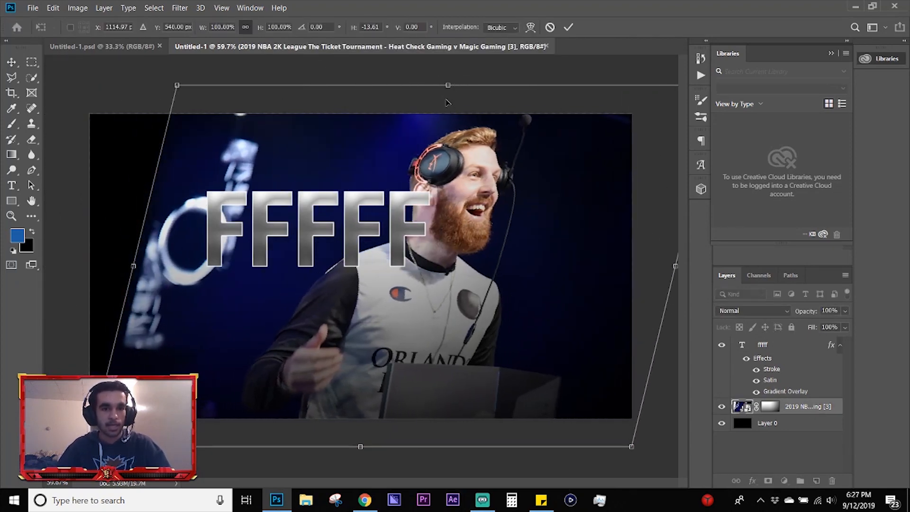
key("Escape")
left_click_drag(91, 84, 72, 94)
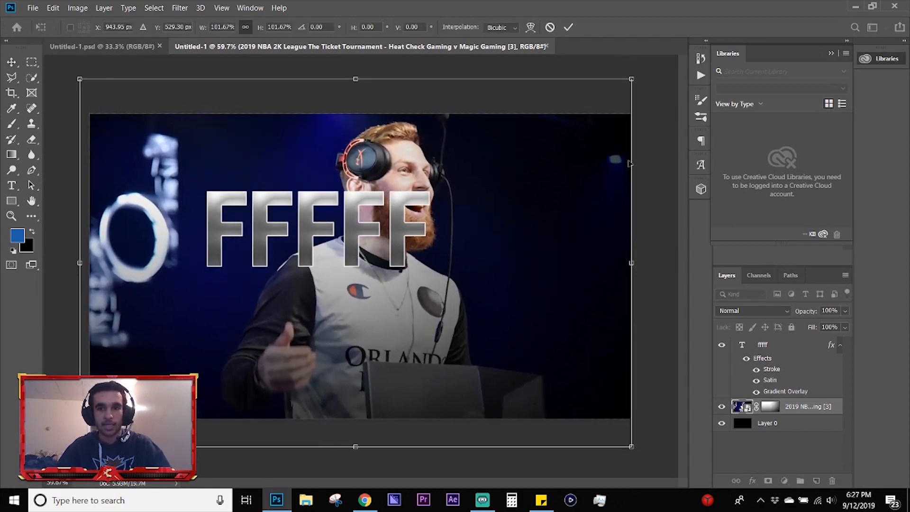
left_click_drag(656, 151, 502, 194)
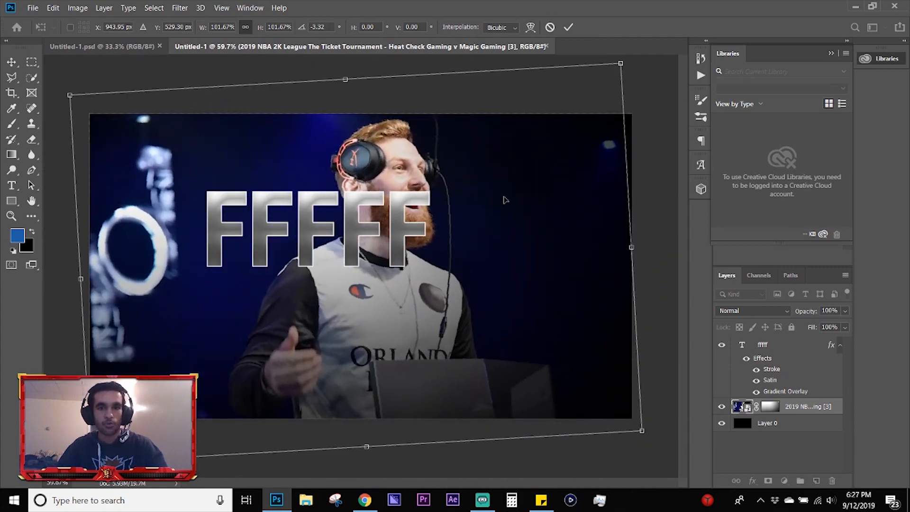
key("Escape")
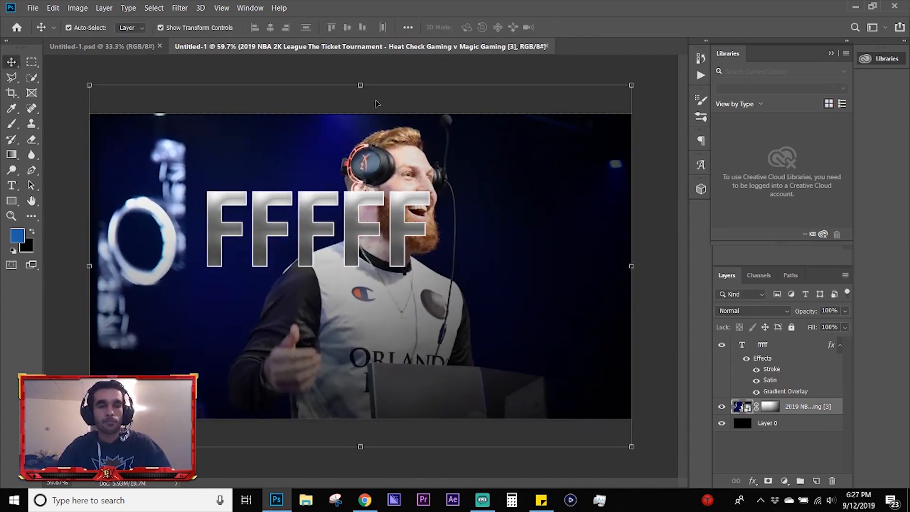
left_click(53, 8)
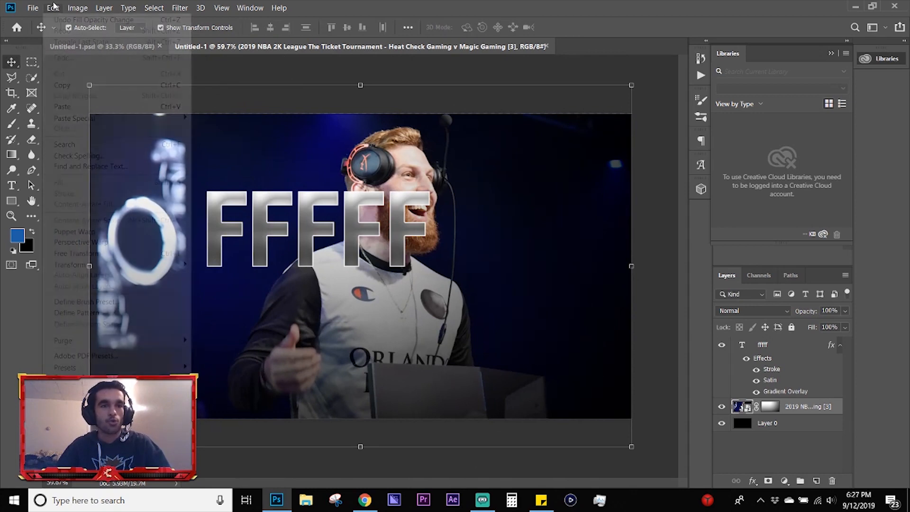
mouse_move(172, 270)
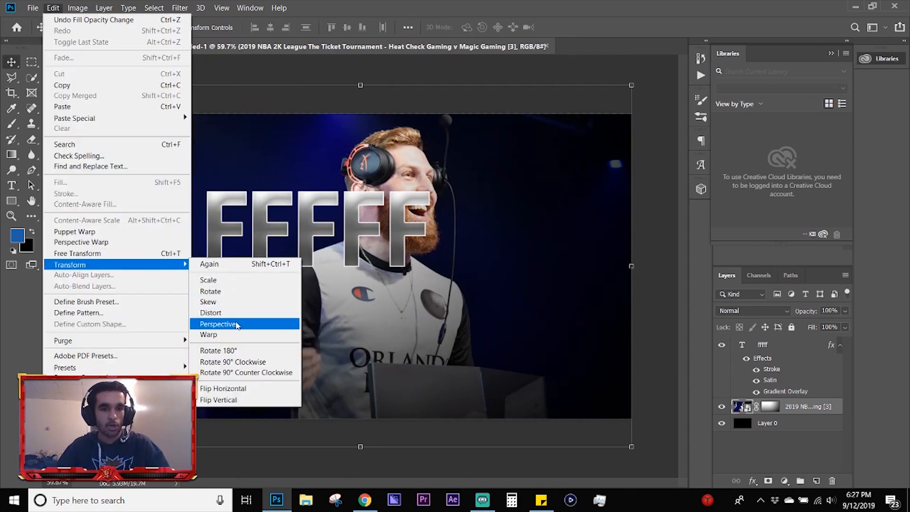
left_click(250, 85)
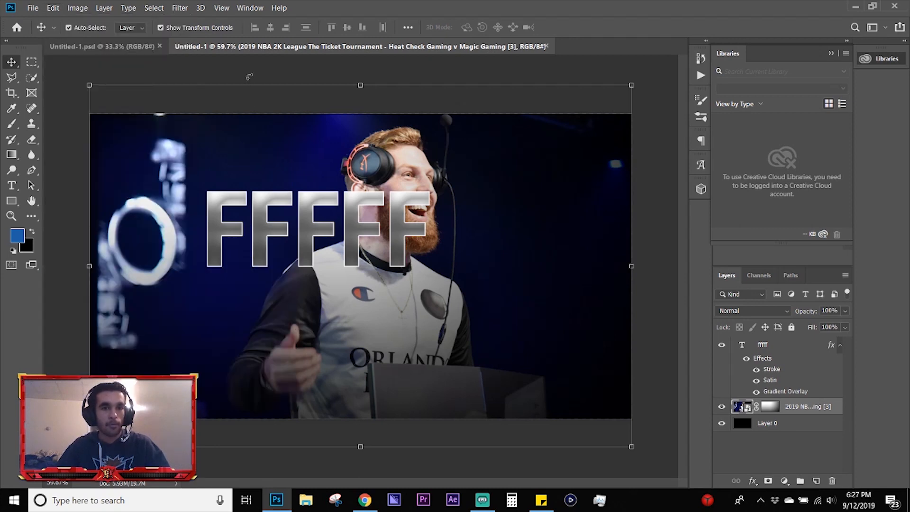
left_click(252, 69)
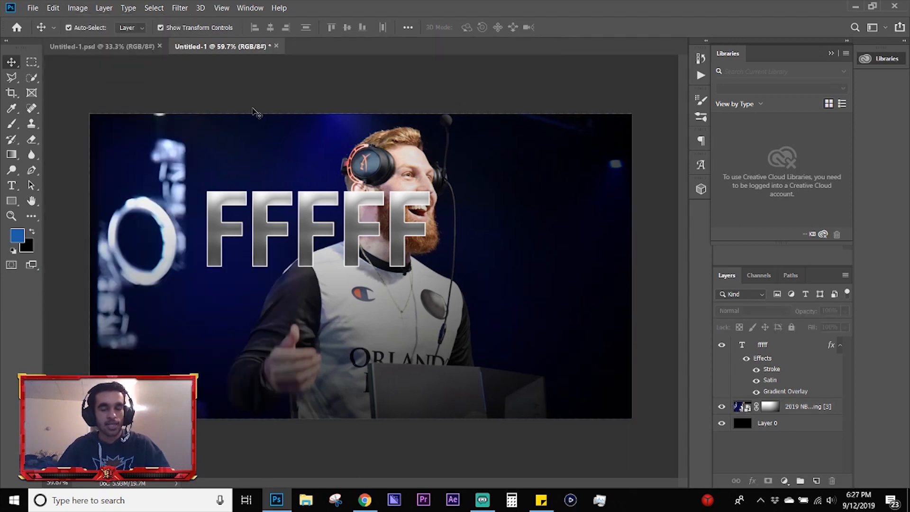
Step: Try distorting the tournament photo layer by pulling its upper-left corner outward, and try skewing it by shifting its top edge
left_click(283, 161)
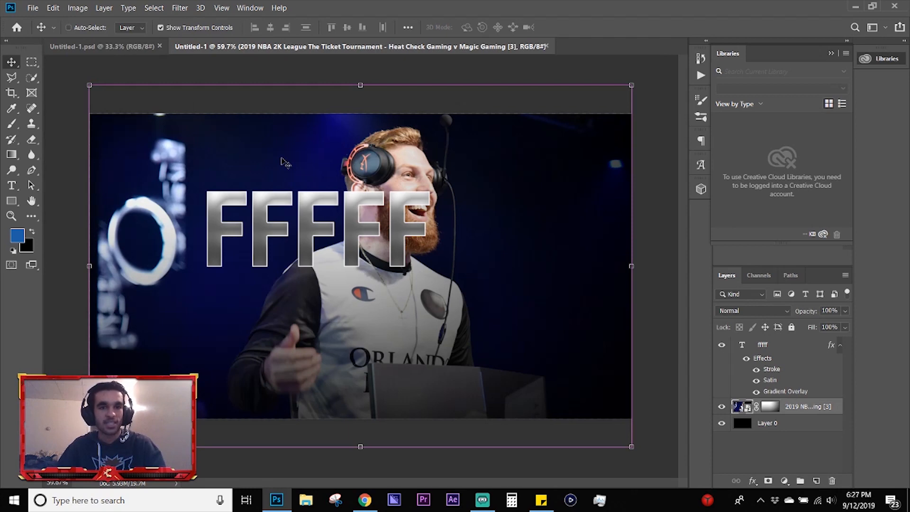
key("ctrl+t")
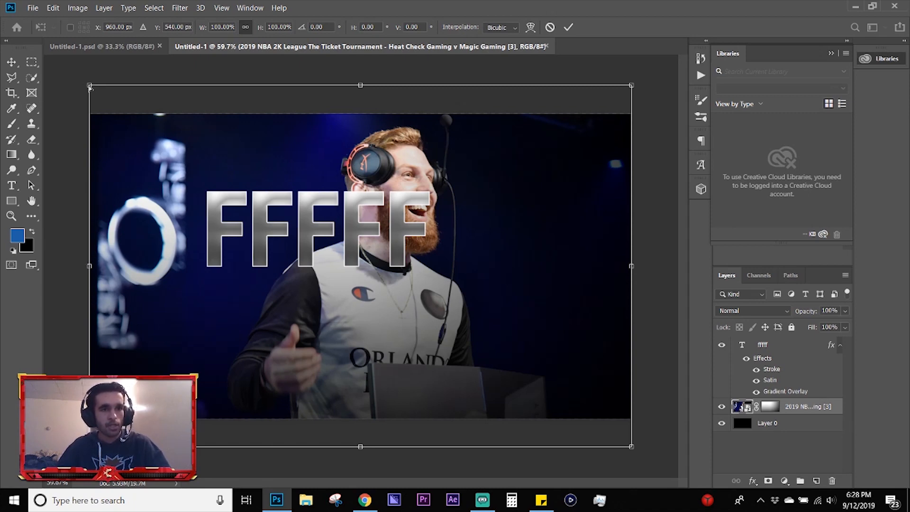
left_click_drag(90, 87, 7, 92)
key("ctrl+z")
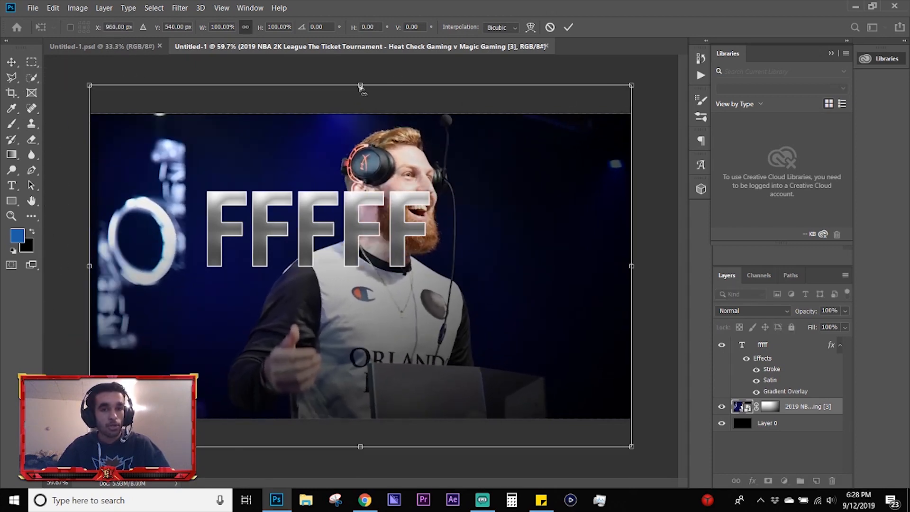
left_click_drag(360, 87, 386, 96)
key("Escape")
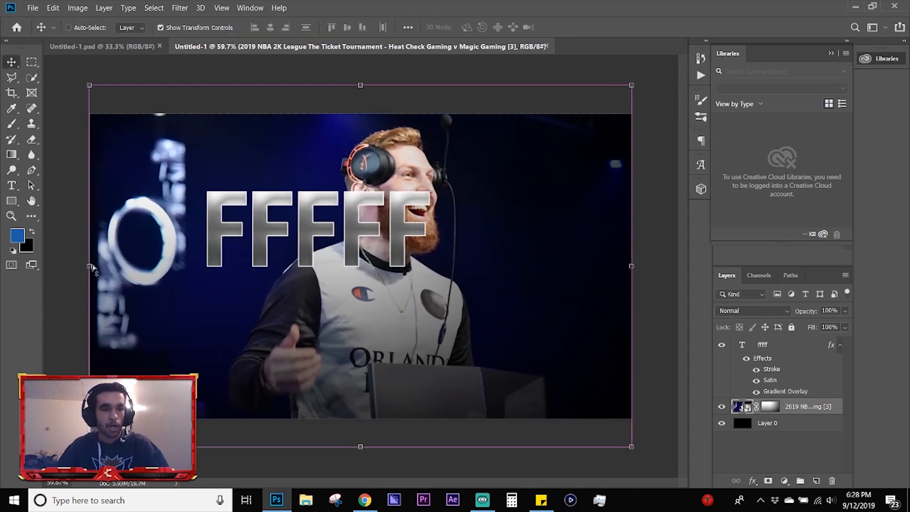
Step: Try skewing the tournament photo layer vertically by about 3.05 degrees, and try pulling its left edge inward
left_click_drag(93, 267, 116, 237)
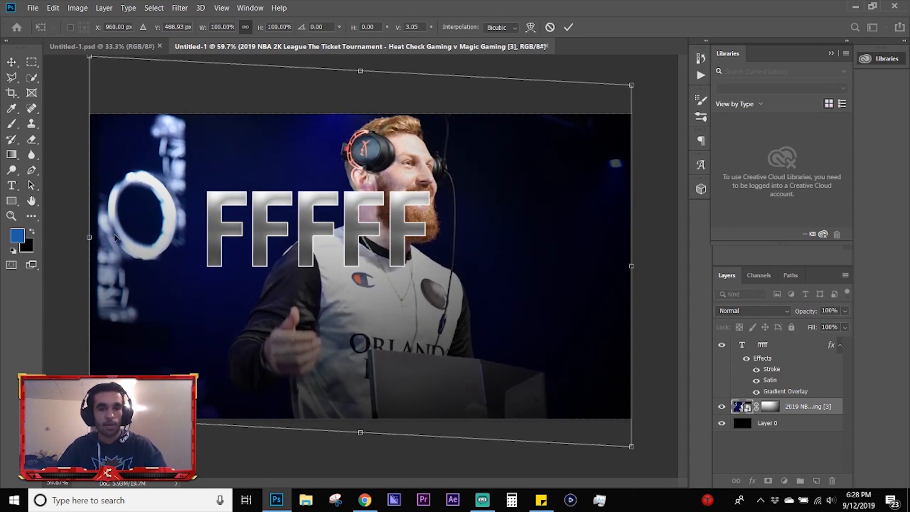
key("Escape")
left_click_drag(89, 268, 187, 266)
key("Escape")
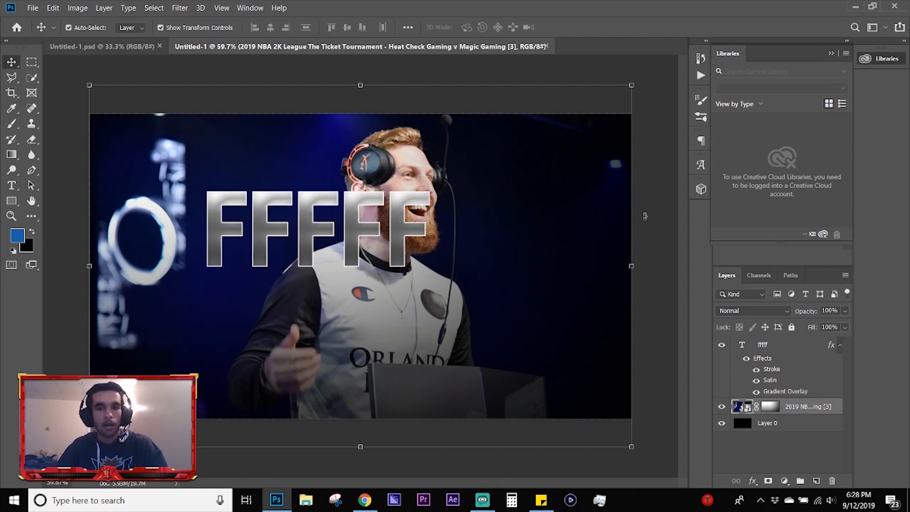
Step: Try rotating the tournament photo layer 90 degrees clockwise with Free Transform
key("ctrl+t")
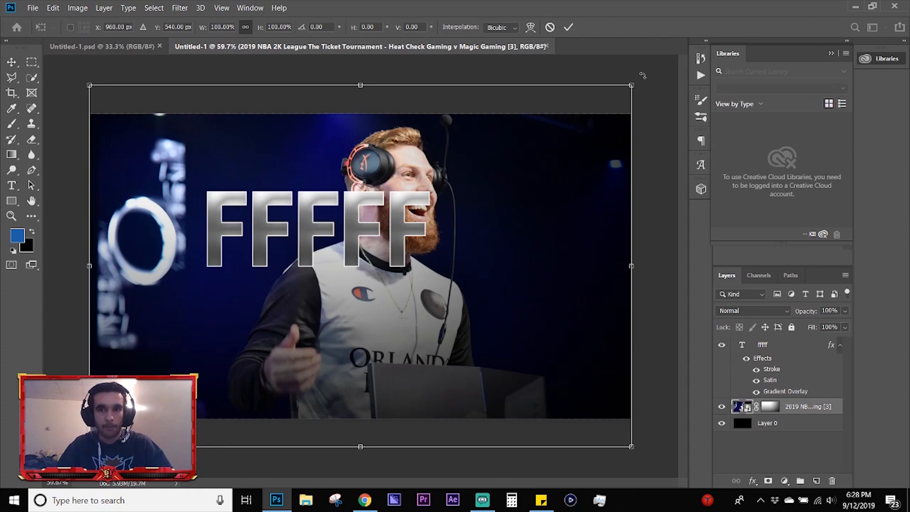
left_click_drag(642, 75, 491, 180)
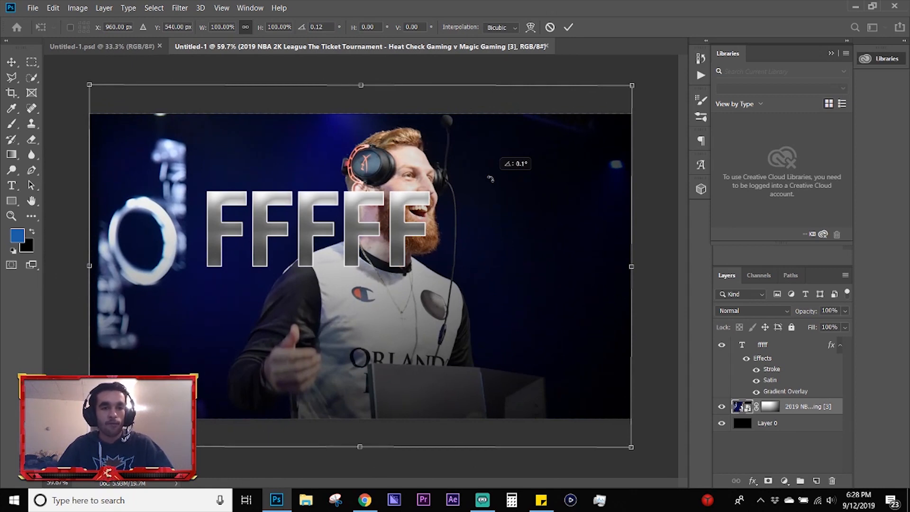
left_click_drag(490, 179, 490, 179)
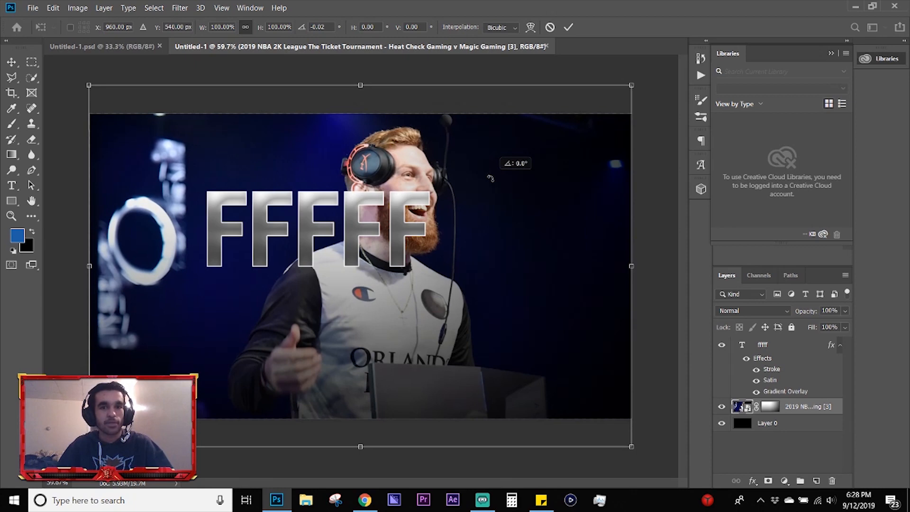
left_click_drag(491, 179, 432, 351)
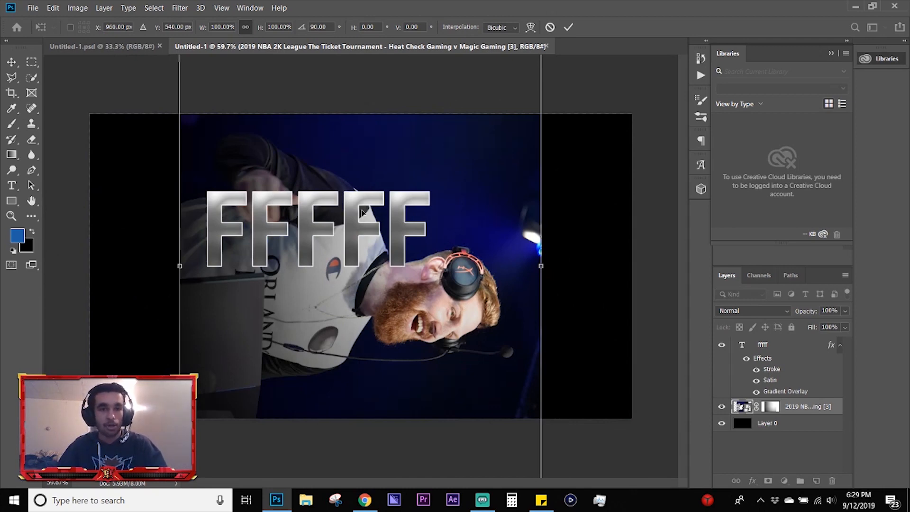
key("ctrl+z")
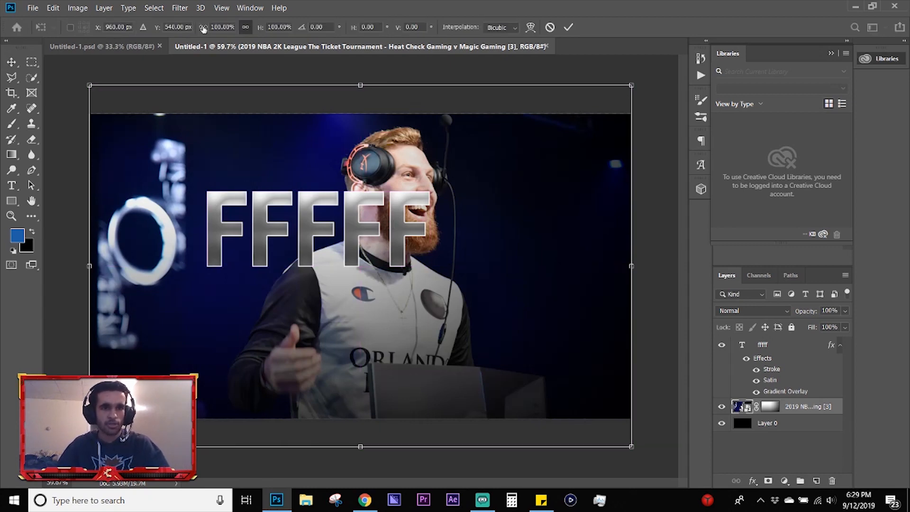
Step: Try scaling the tournament photo layer proportionally to 102%, and try transforming it from its right edge
mouse_move(220, 30)
left_mouse_down()
mouse_move(237, 29)
mouse_move(221, 32)
left_mouse_up()
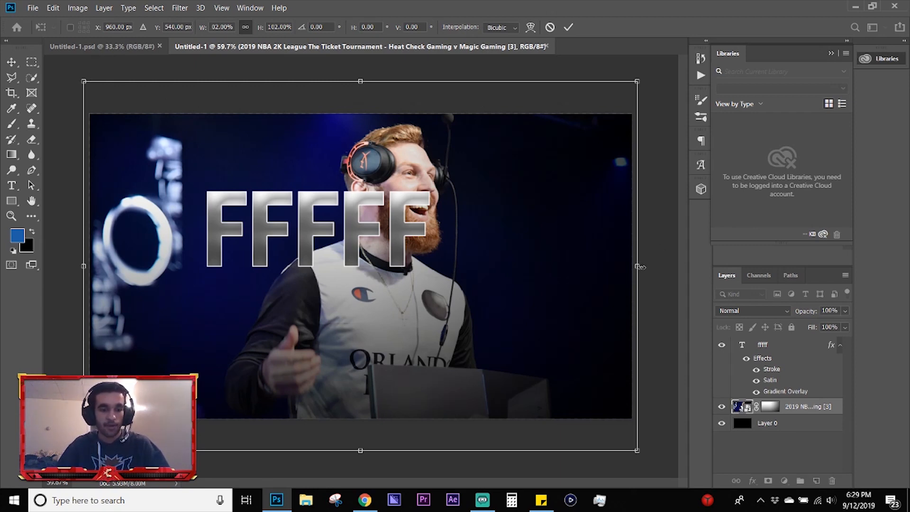
left_click_drag(637, 267, 640, 220)
key("Return")
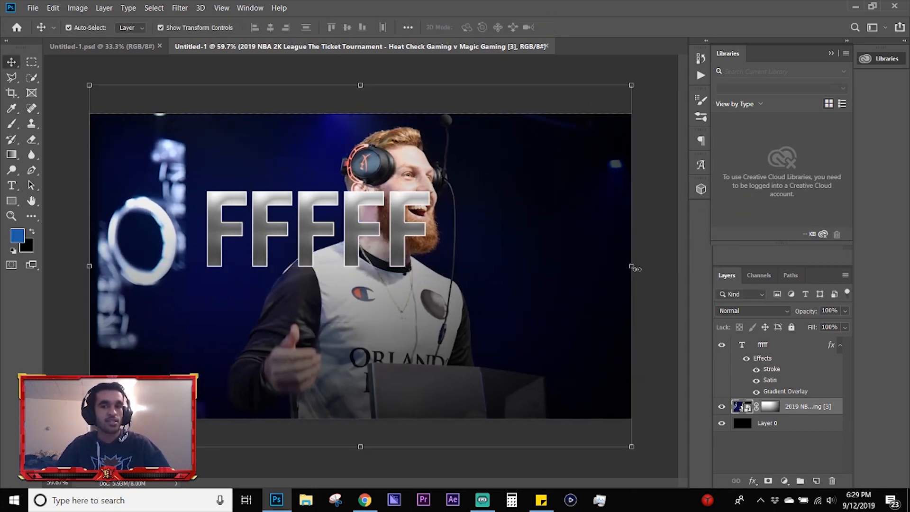
mouse_move(630, 266)
left_mouse_down()
mouse_move(682, 259)
mouse_move(585, 262)
mouse_move(668, 260)
mouse_move(645, 264)
left_mouse_up()
key("Return")
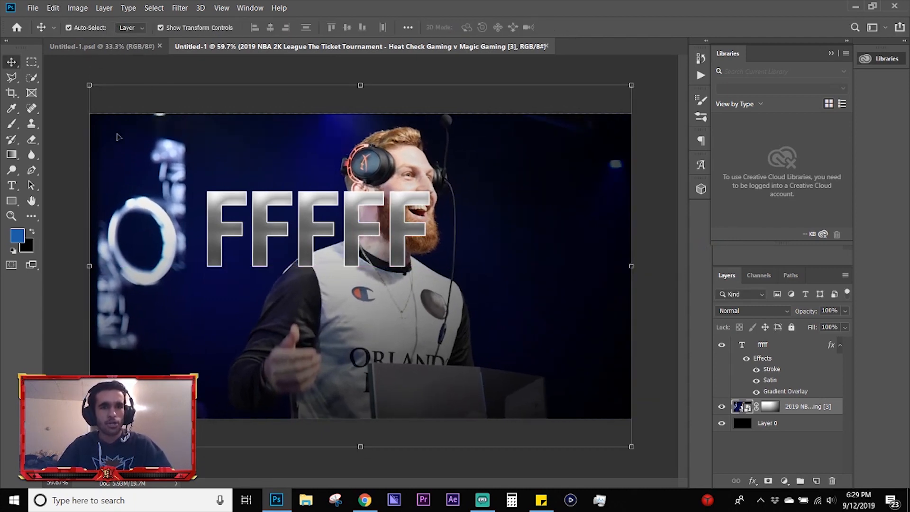
Step: Try the Perspective transform on the tournament photo layer, pulling its upper-right corner downward and inward
left_click(53, 8)
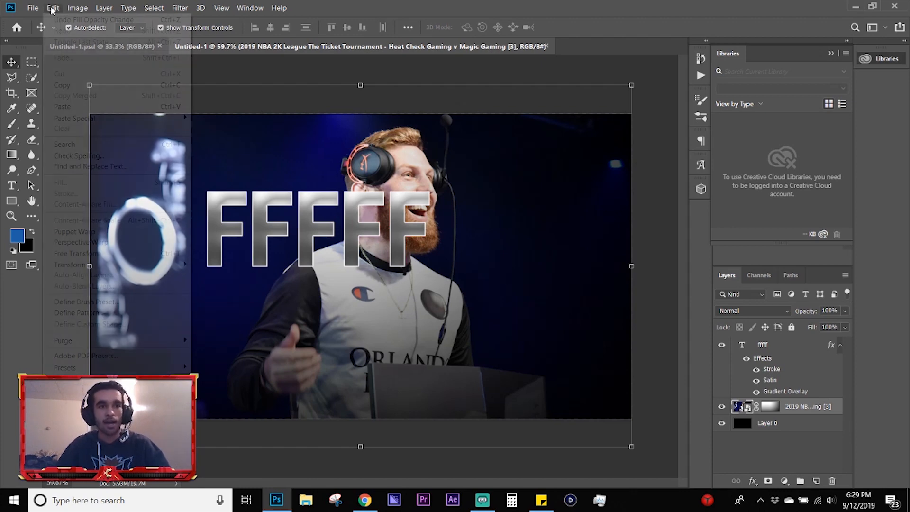
mouse_move(126, 266)
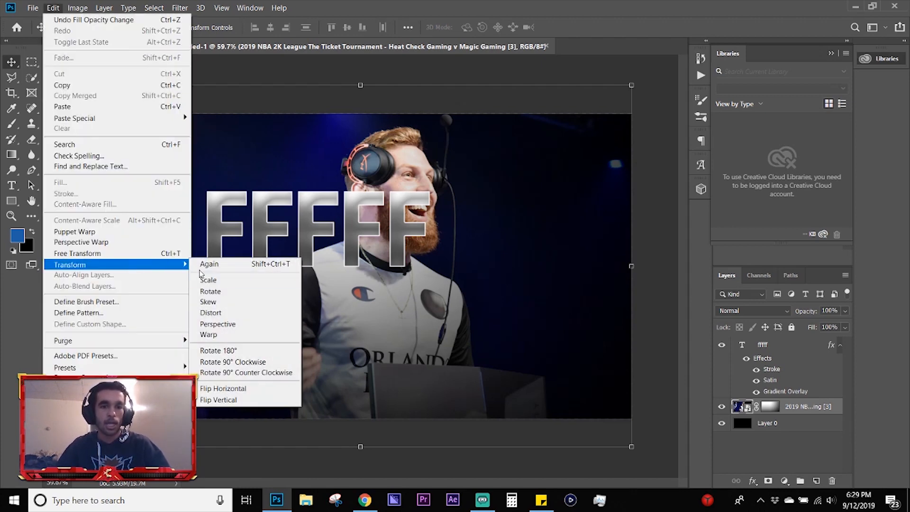
left_click(243, 326)
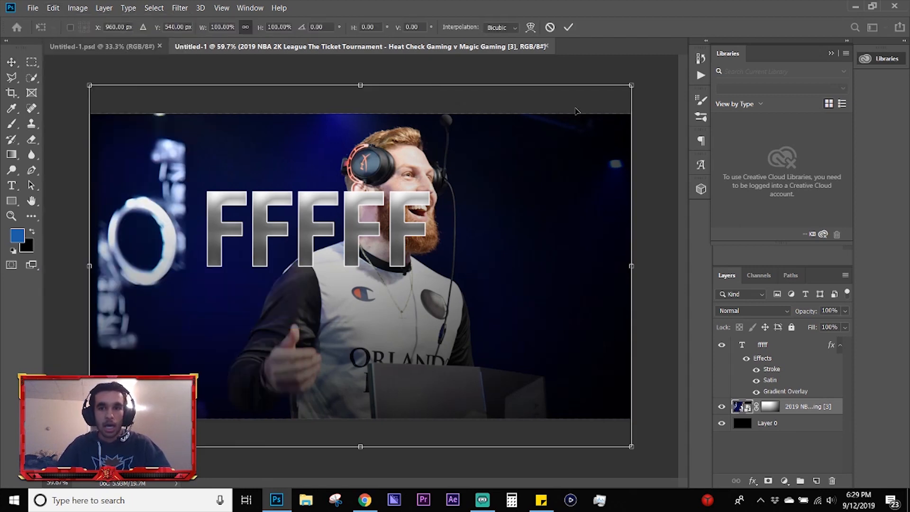
left_click_drag(632, 87, 633, 133)
key("Escape")
left_click(53, 8)
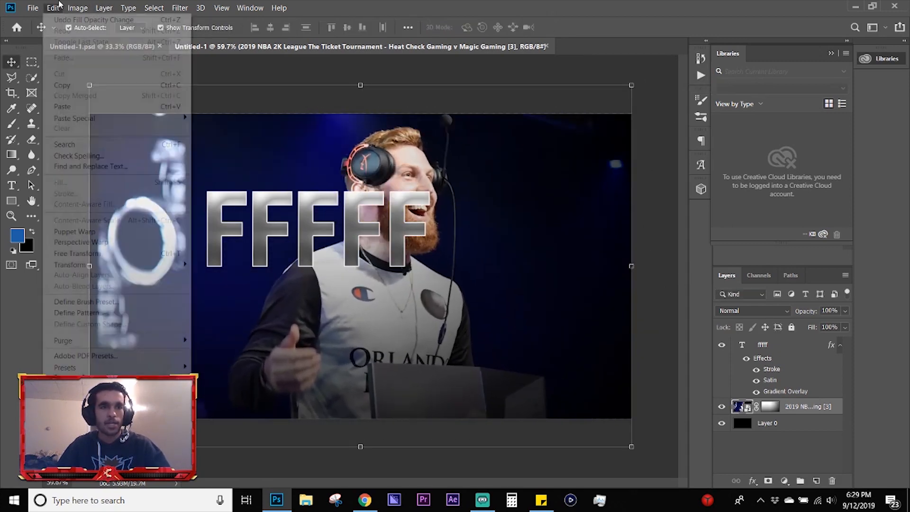
mouse_move(169, 270)
left_click(265, 324)
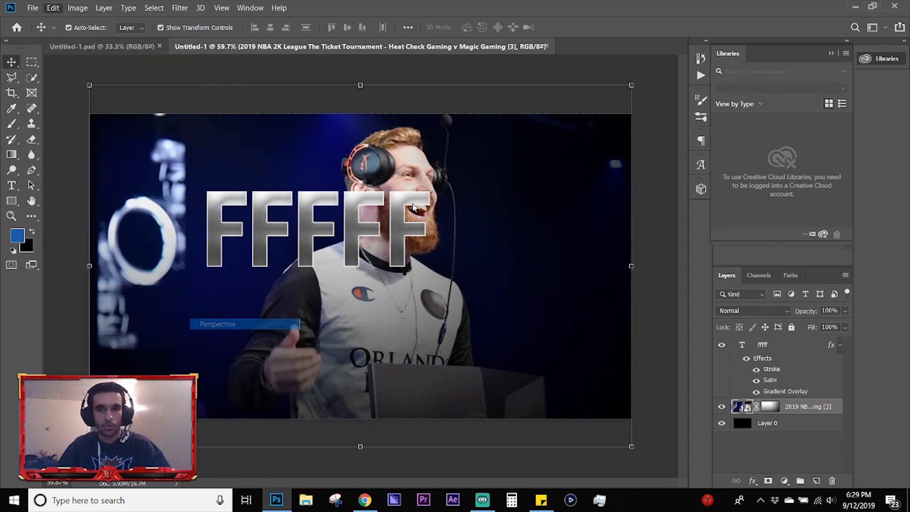
left_click_drag(634, 87, 530, 176)
left_click_drag(526, 85, 626, 198)
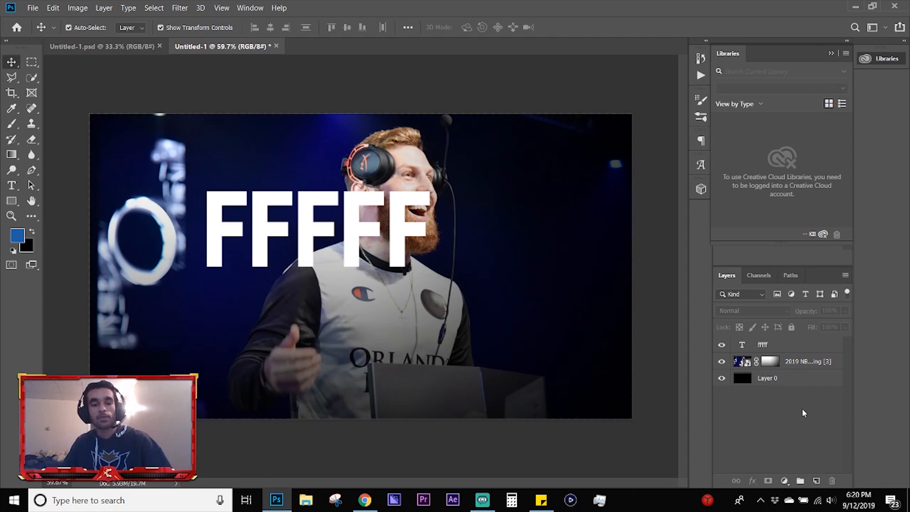
Step: Group the FFFFF text, the tournament photo and Layer 0 into one layer group and name it t
left_click(791, 349)
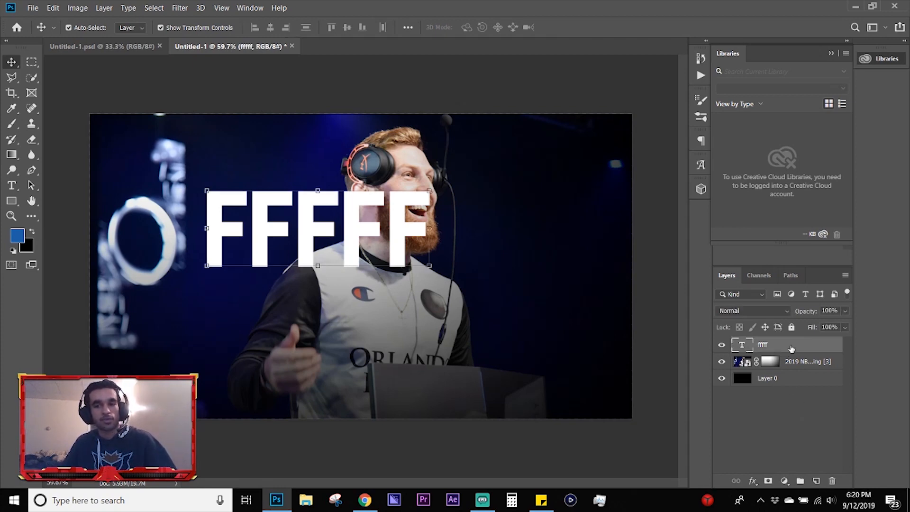
left_click(801, 379, "shift")
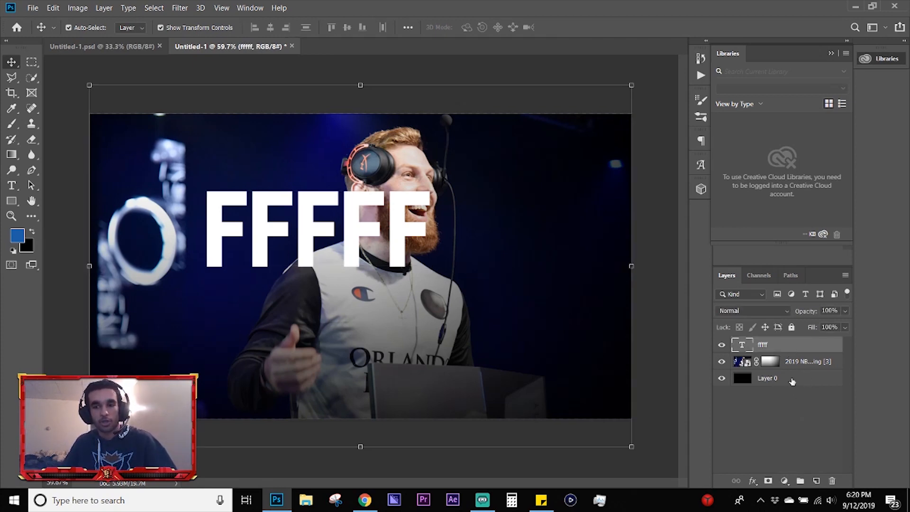
left_click(784, 347)
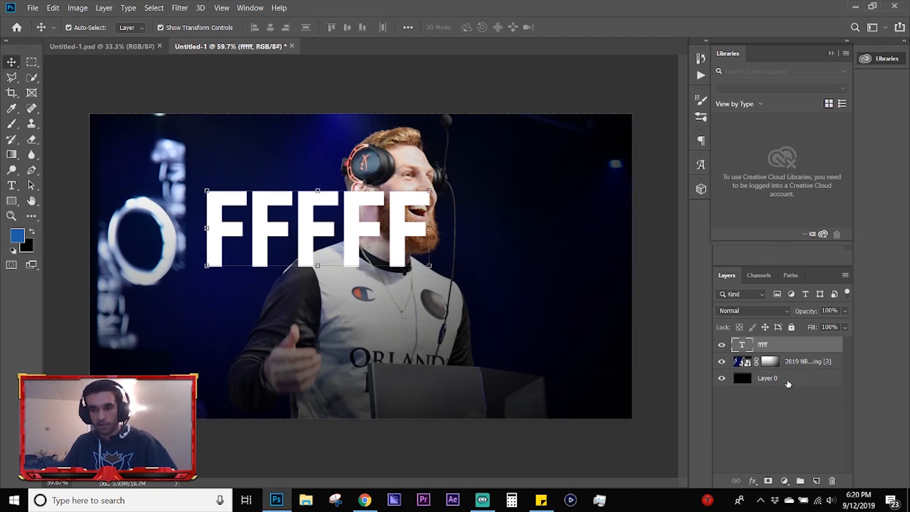
left_click(787, 382, "shift")
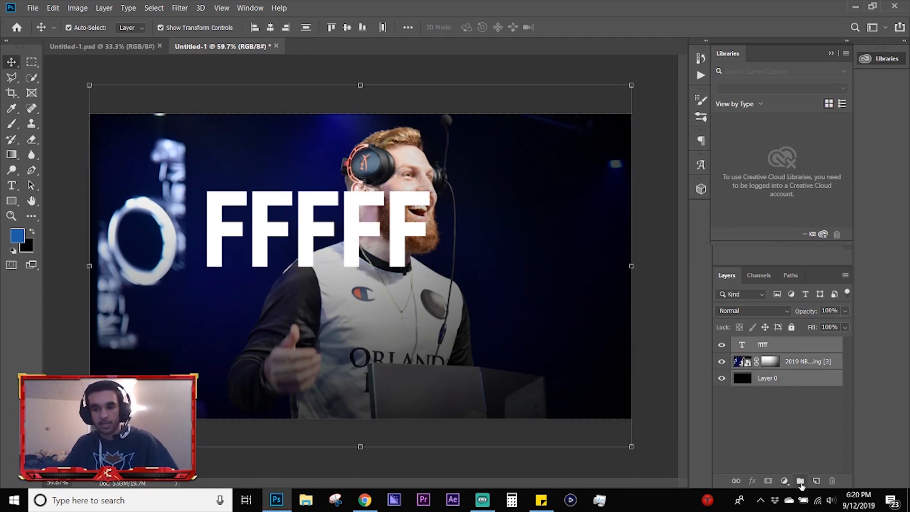
left_click(800, 481)
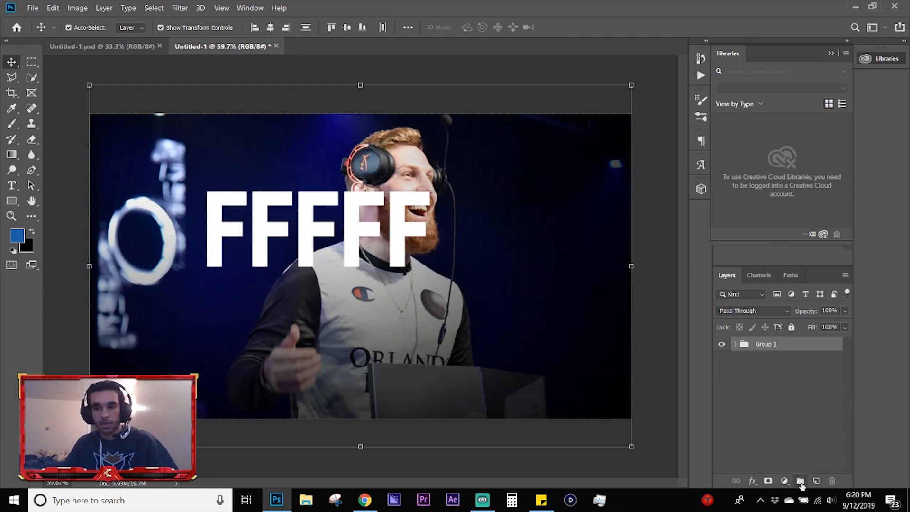
double_click(772, 345)
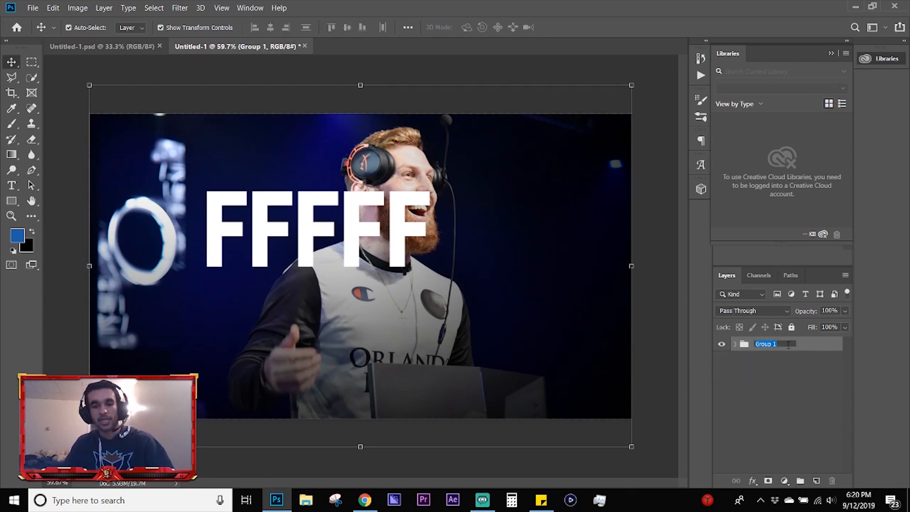
type("t")
key("Return")
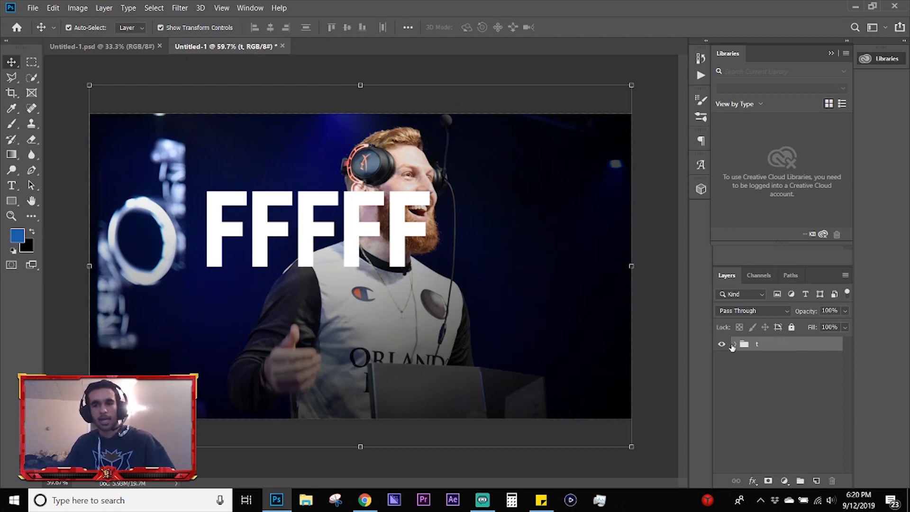
Step: Expand the t group and ungroup its layers
left_click(735, 344)
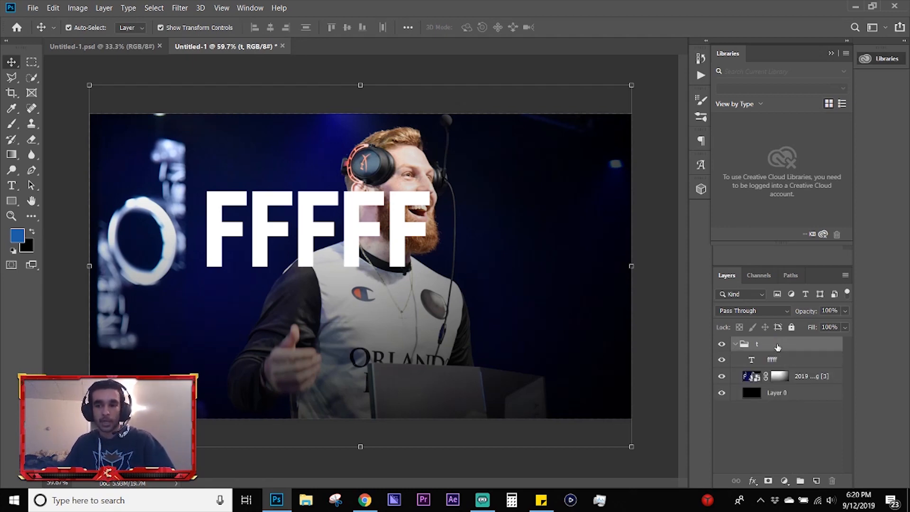
right_click(778, 347)
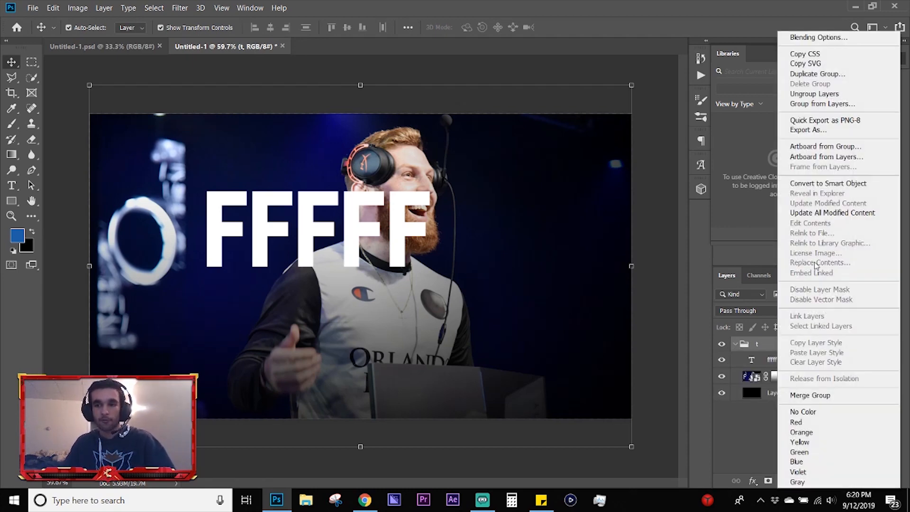
left_click(814, 94)
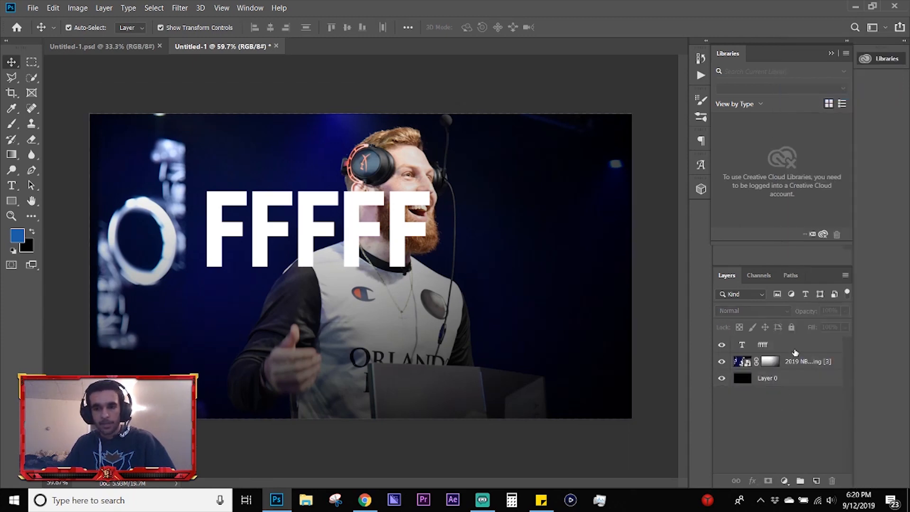
Step: Group the FFFFF text layer with Layer 0, leaving out the tournament photo, and undo the grouping
left_click(795, 351)
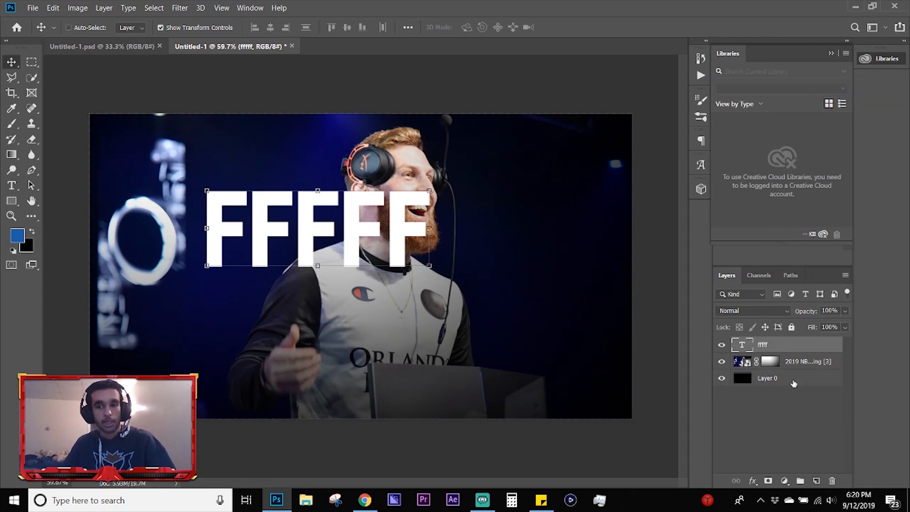
left_click(794, 383)
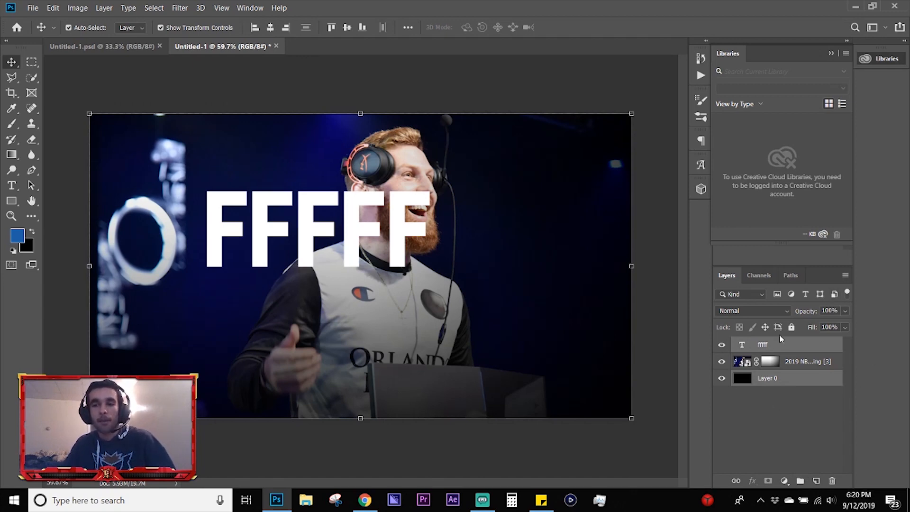
left_click(801, 481)
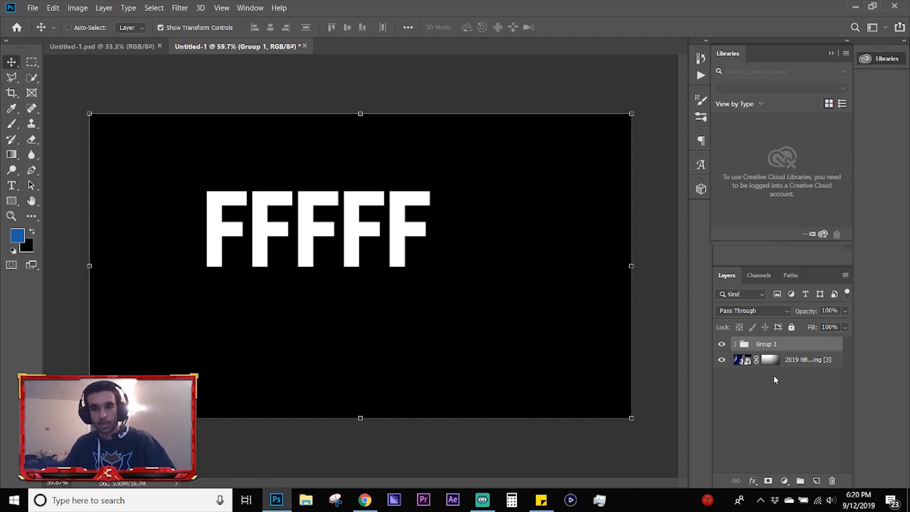
key("ctrl+z")
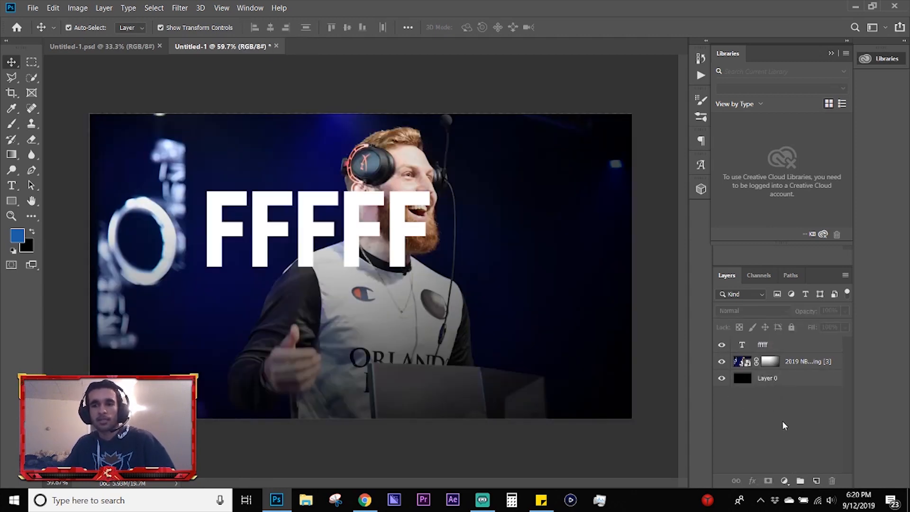
Step: Create a new blank layer above the FFFFF text layer, delete it, and clear the layer selection
left_click(785, 347)
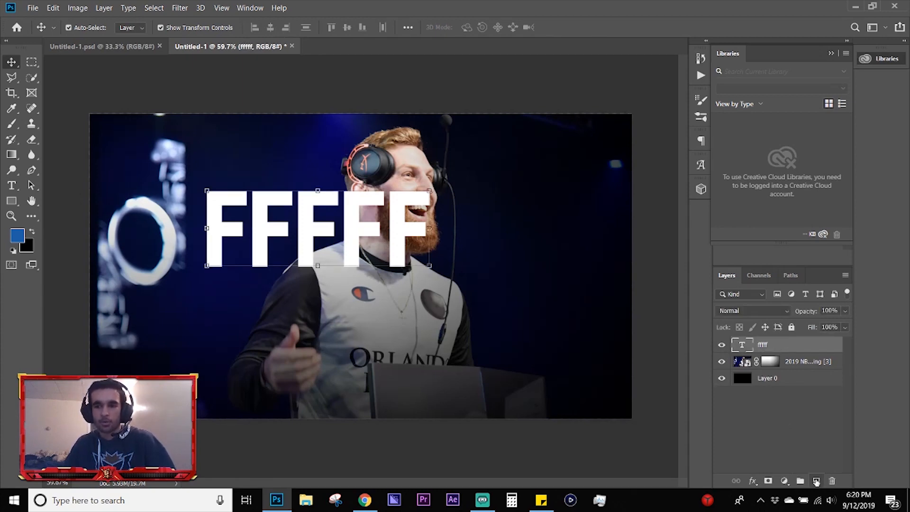
left_click(816, 481)
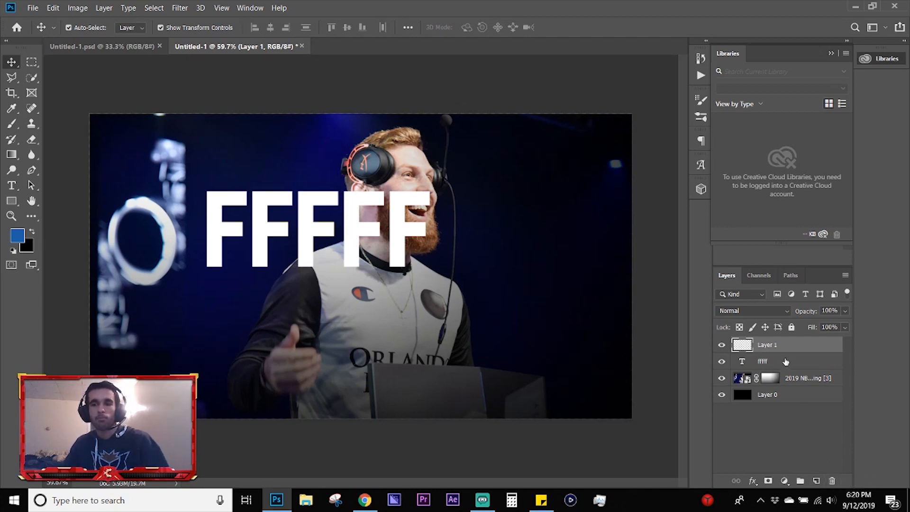
key("Delete")
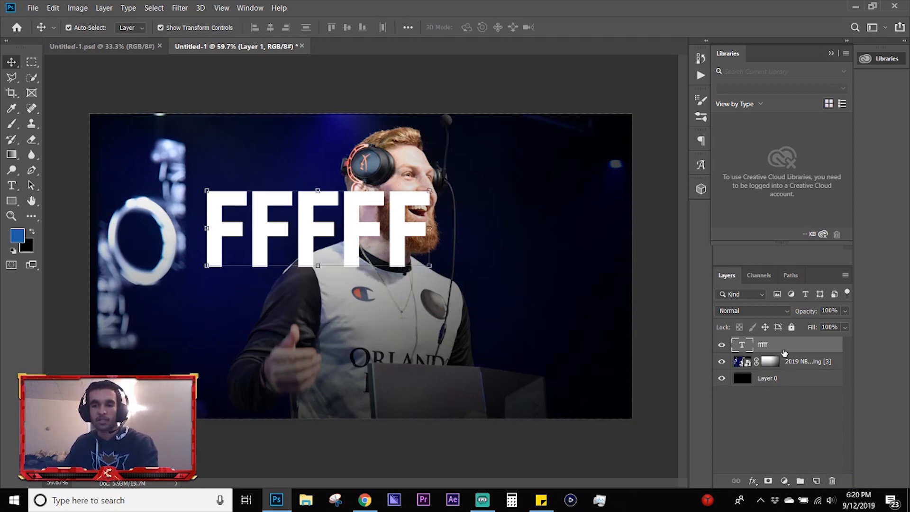
left_click(784, 397)
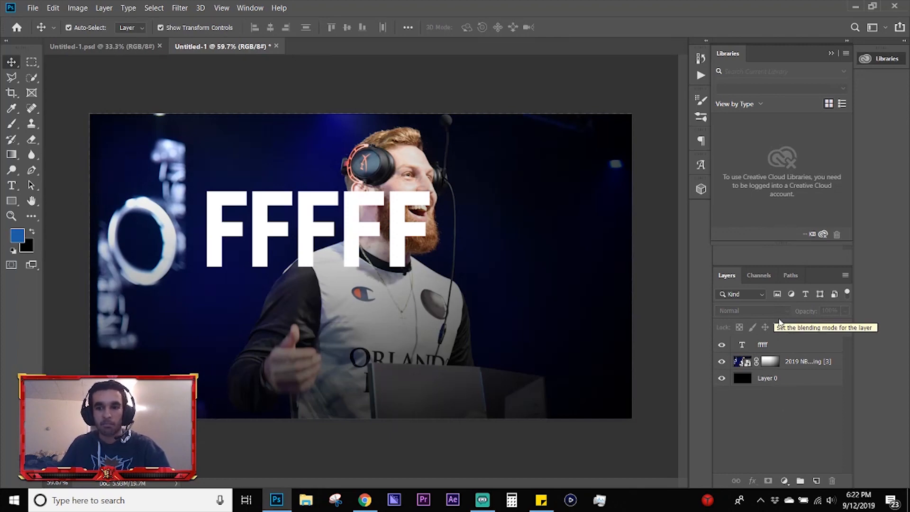
Step: Set the tournament photo layer's blending mode to Color Dodge
left_click(806, 362)
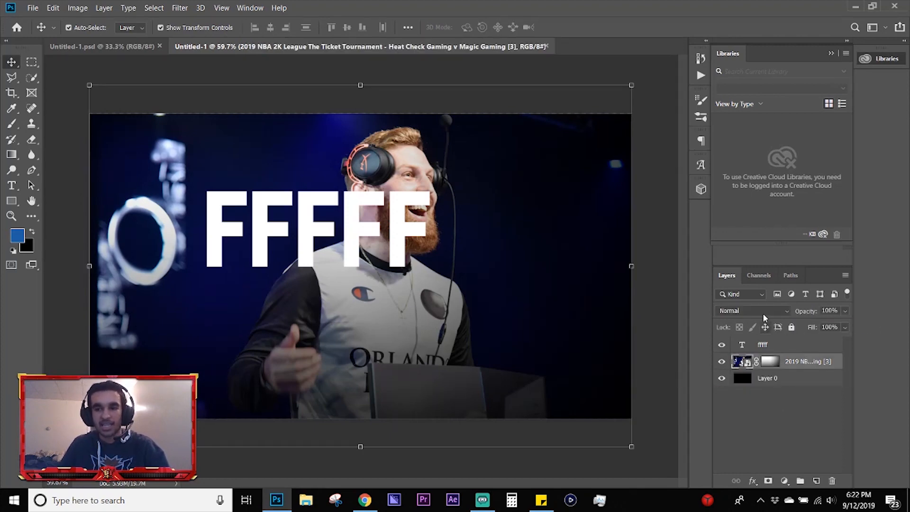
left_click(756, 310)
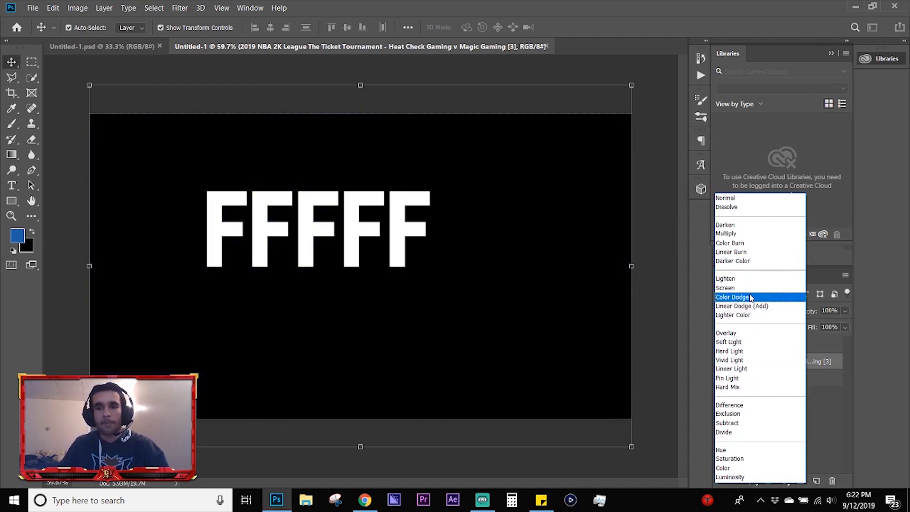
left_click(735, 297)
left_click(784, 407)
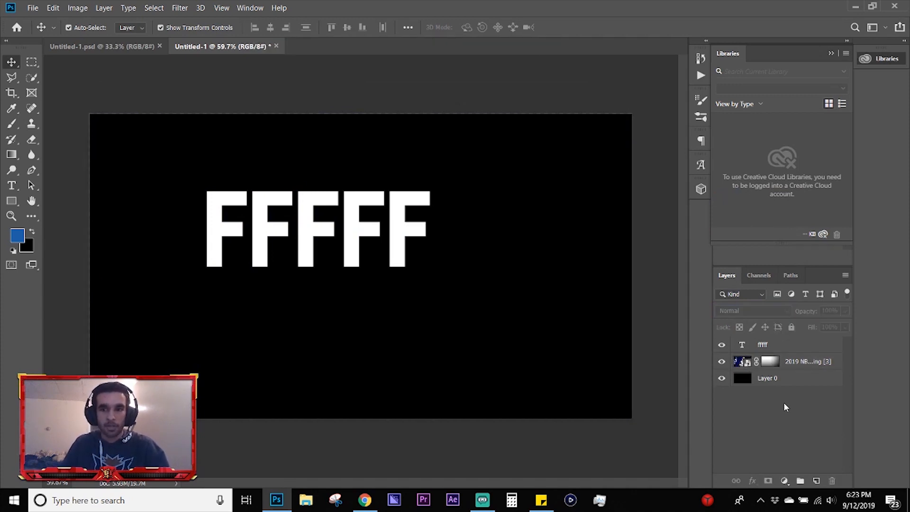
left_click(809, 362)
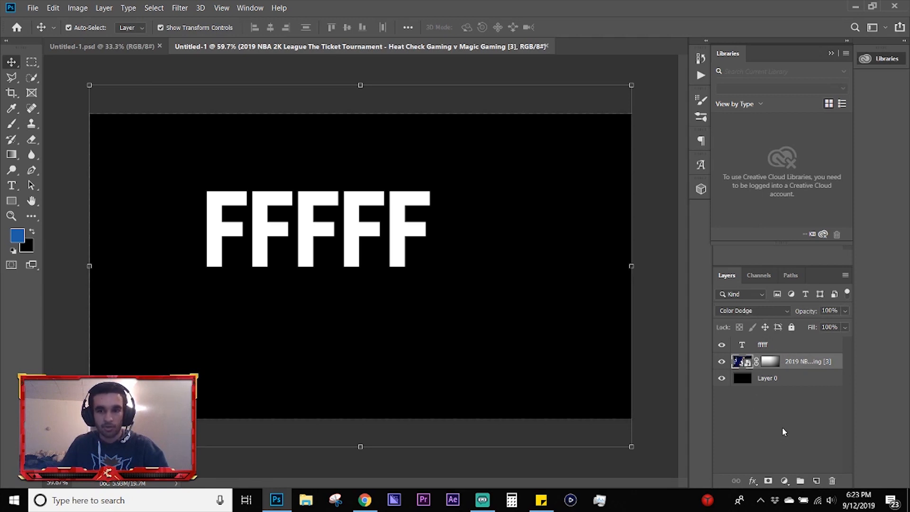
left_click(791, 408)
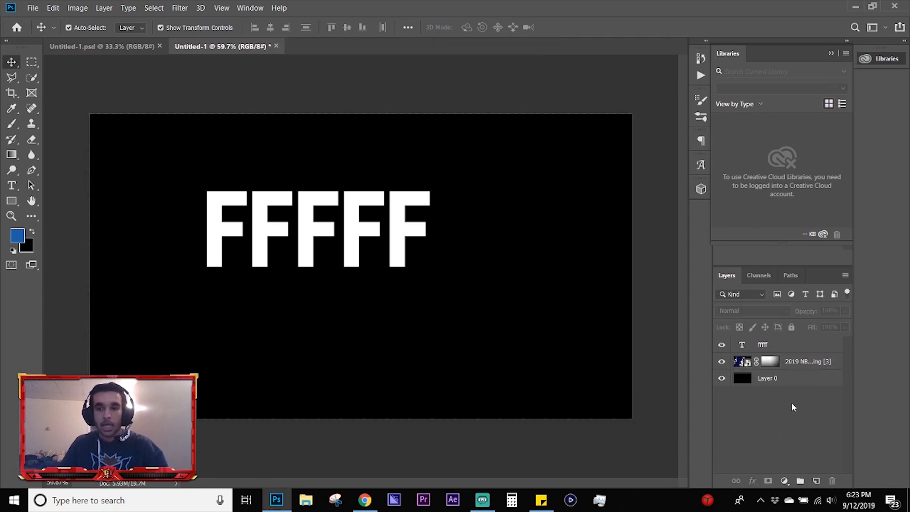
Step: Preview other blending modes on the tournament photo layer and set its mode back to Normal
left_click(800, 363)
left_click(758, 311)
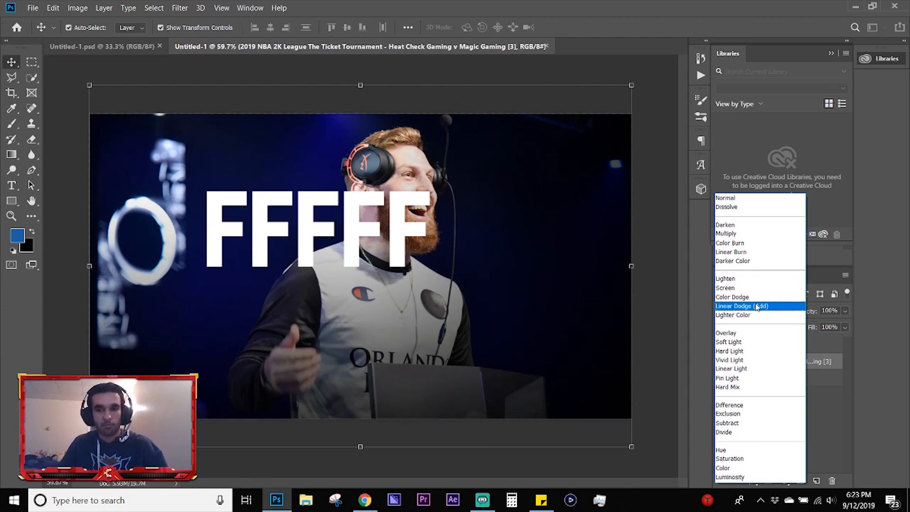
left_click(835, 414)
left_click(773, 412)
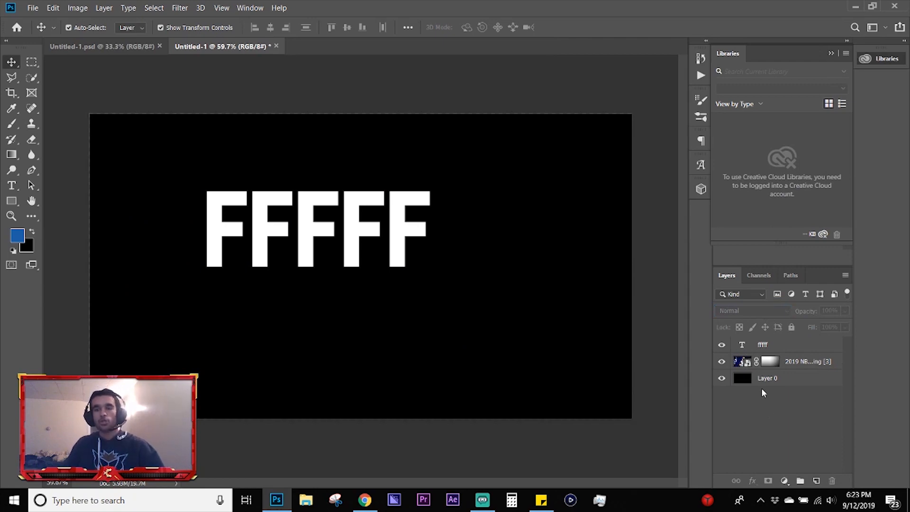
left_click(807, 361)
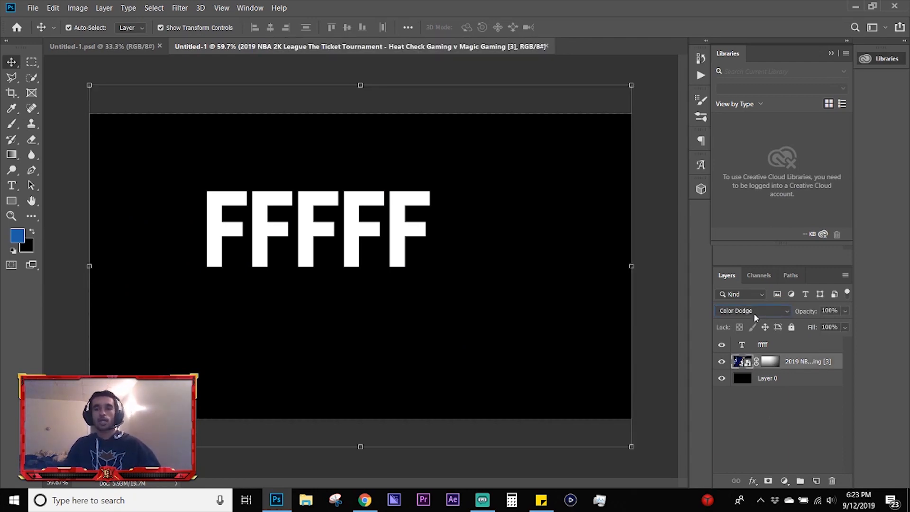
left_click(754, 313)
left_click(739, 197)
left_click(782, 452)
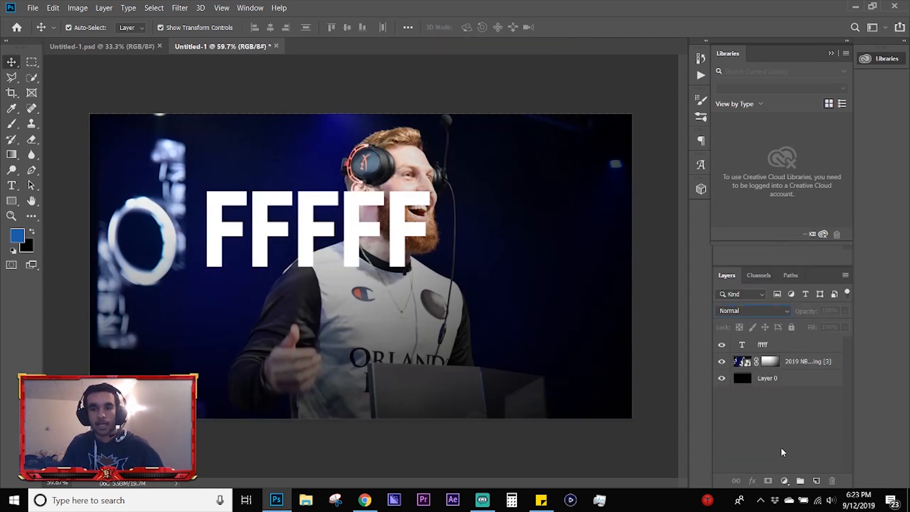
Step: Try varying the tournament photo layer's opacity and fill, ending with both at 100%
left_click(794, 364)
left_click(784, 346)
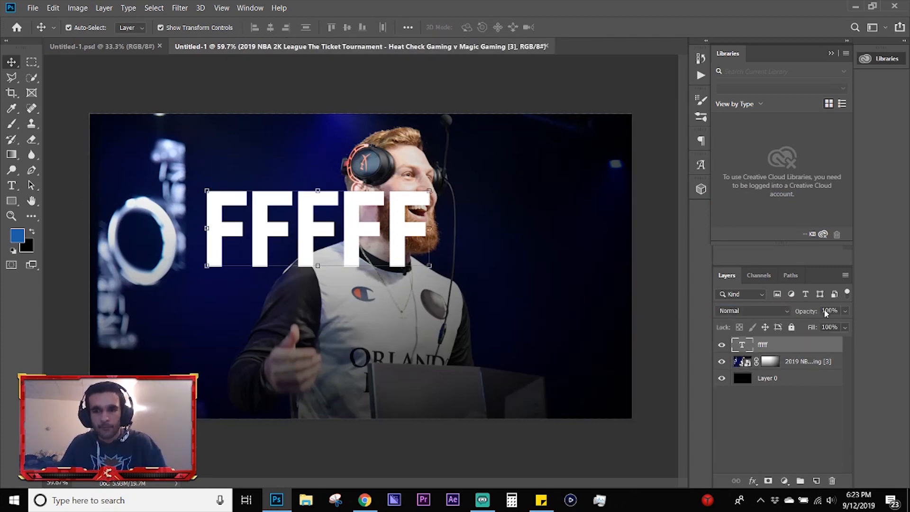
left_click(825, 362)
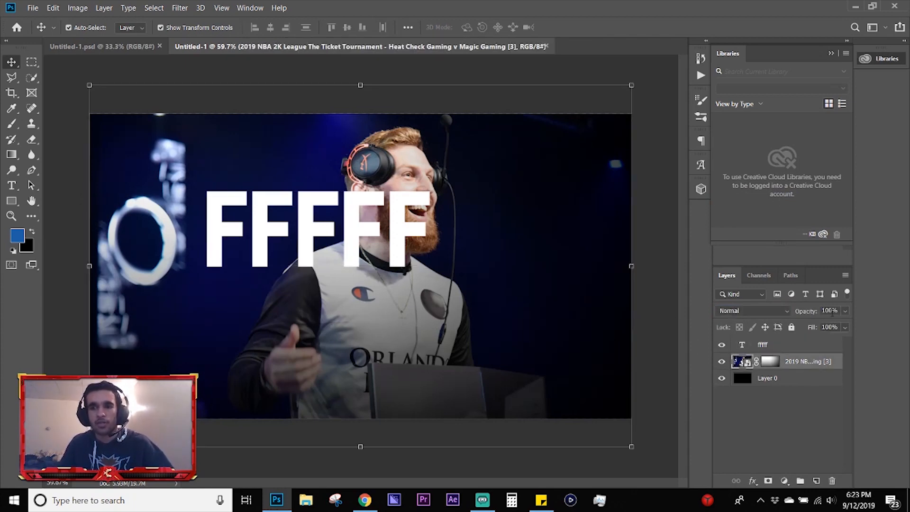
left_click_drag(832, 313, 908, 324)
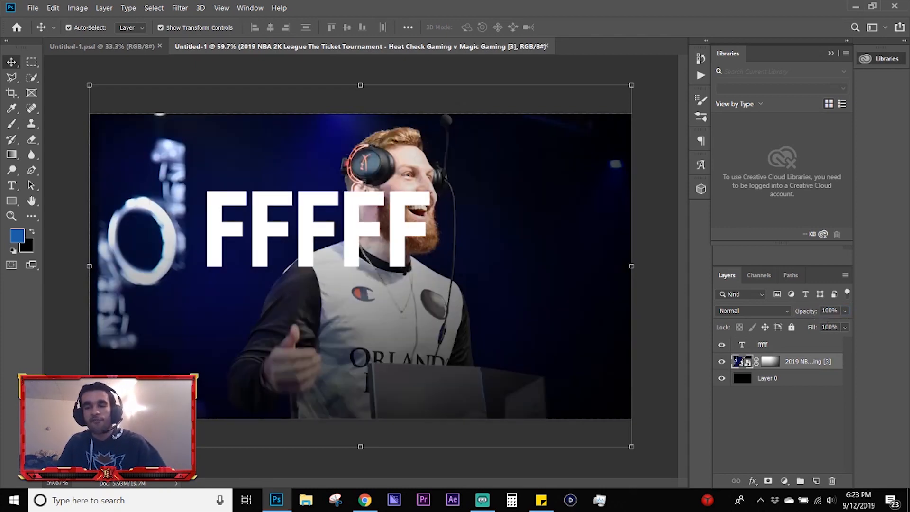
left_click_drag(827, 327, 884, 343)
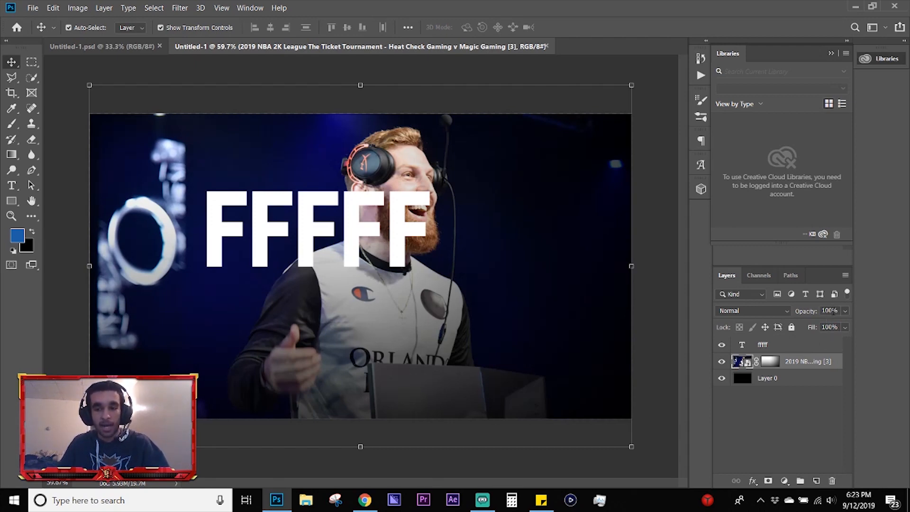
Step: Apply both Stroke effects to the tournament photo layer, including the black 18 px outside stroke
double_click(839, 363)
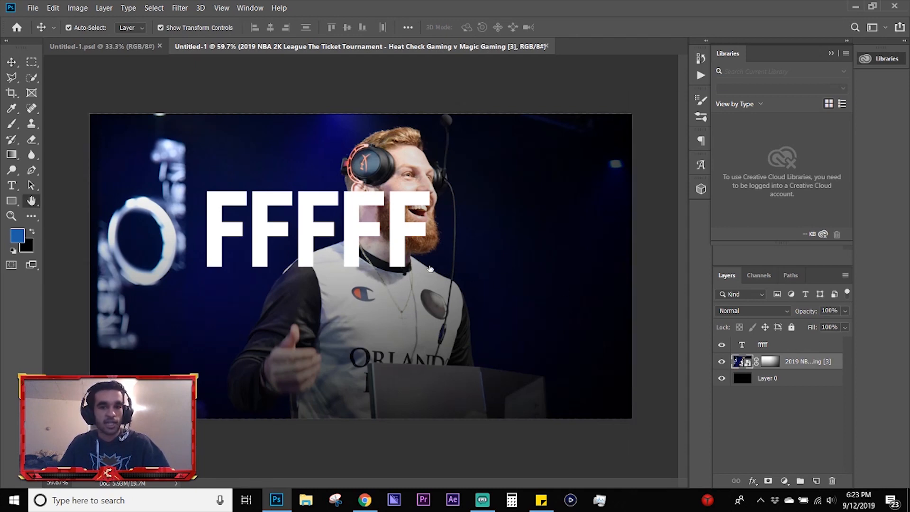
left_click(390, 218)
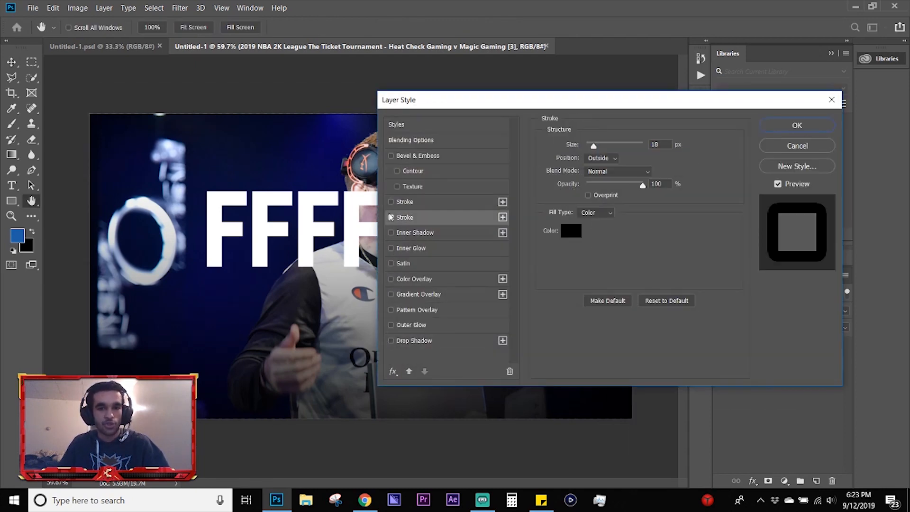
left_click(392, 203)
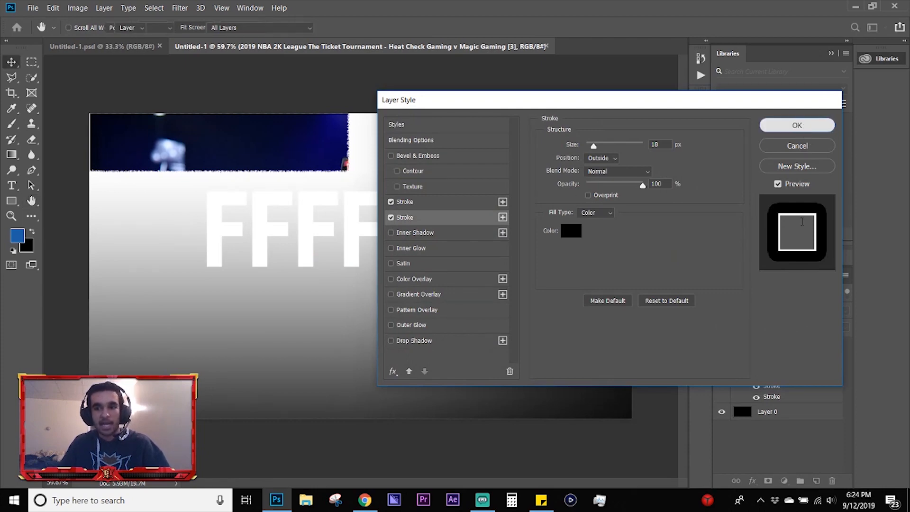
left_click(805, 148)
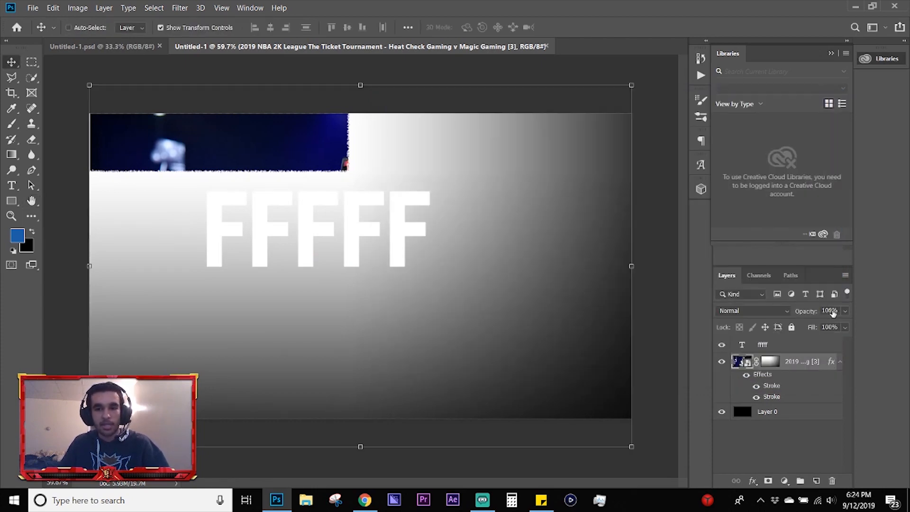
Step: Try varying the stroked photo layer's opacity and set its fill to 0%
left_click_drag(832, 312, 893, 310)
left_click(813, 437)
left_click(806, 362)
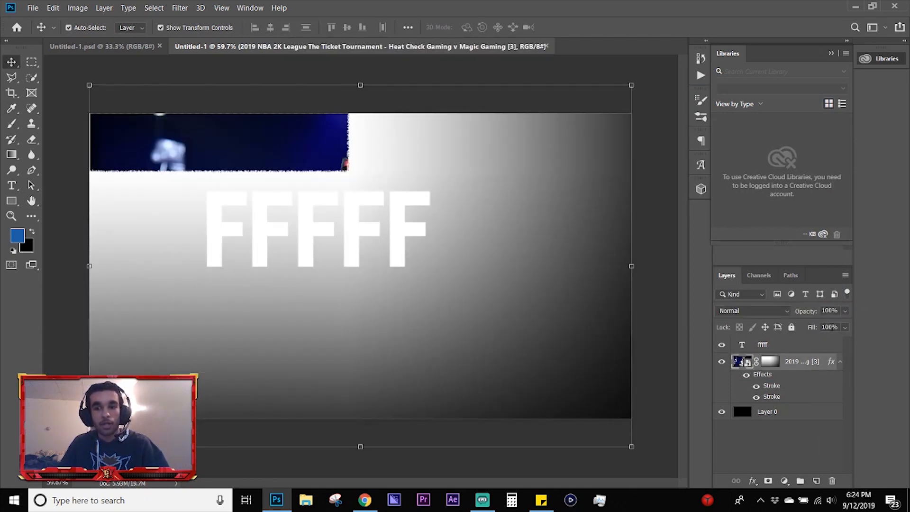
left_click_drag(830, 328, 732, 329)
left_click(807, 364)
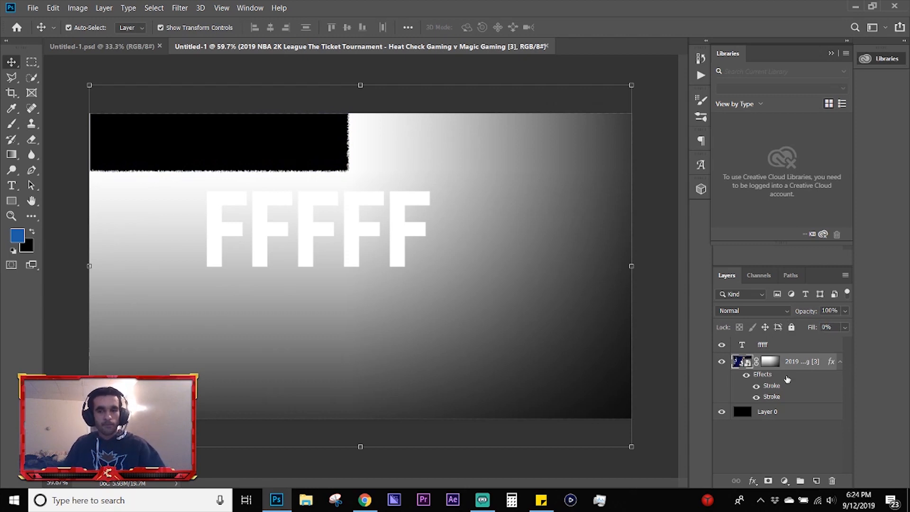
Step: Undo the photo layer's fill change and its Stroke effects
key("ctrl")
key("ctrl+z")
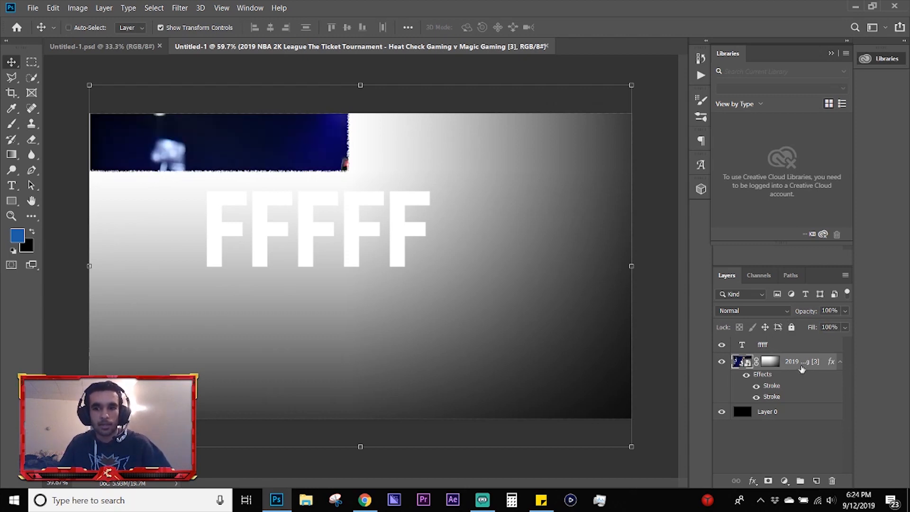
key("ctrl+z")
Step: Set the FFFFF text layer's fill to 0% and add a white 3 px inside Stroke to outline the letters
left_click(781, 346)
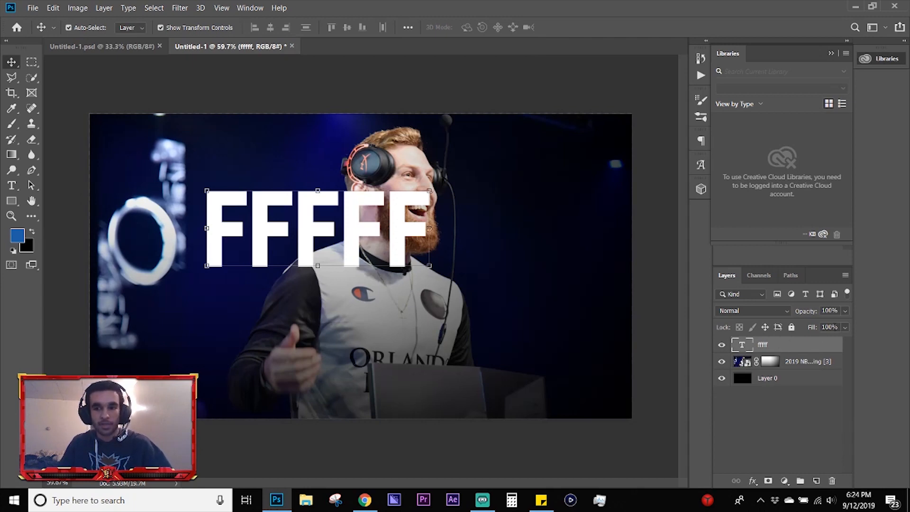
left_click_drag(829, 329, 718, 331, "ctrl")
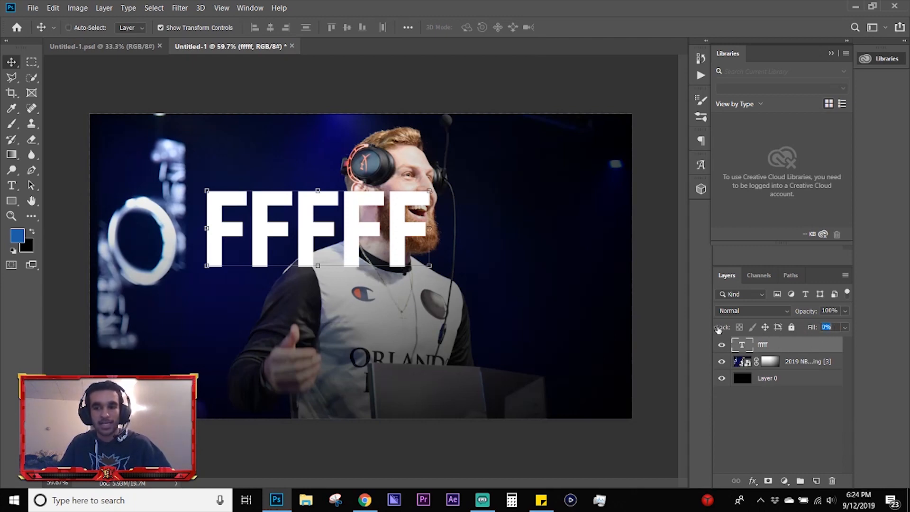
double_click(813, 343)
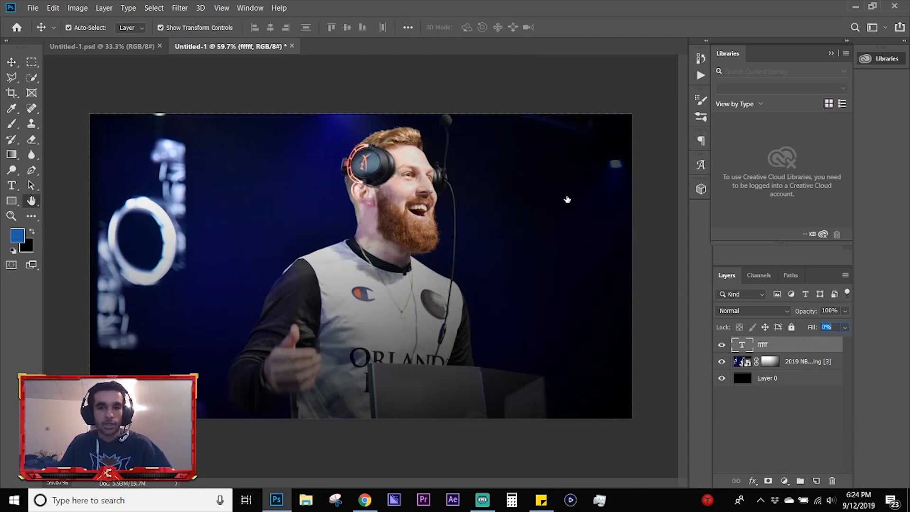
left_click(402, 203)
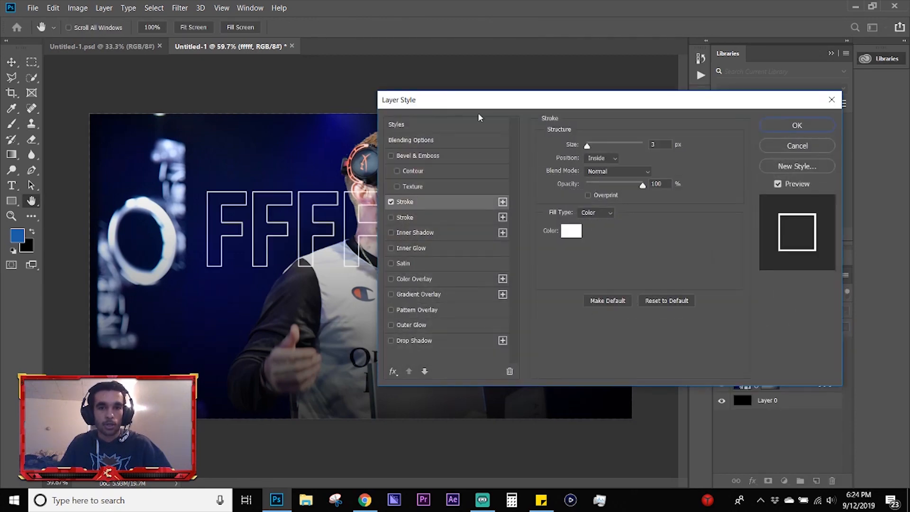
left_click_drag(581, 101, 668, 100)
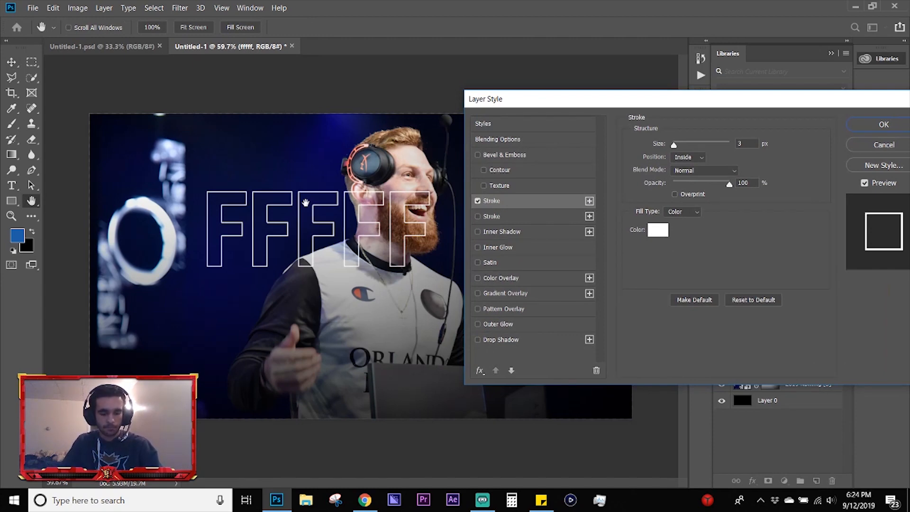
left_click_drag(583, 108, 538, 94)
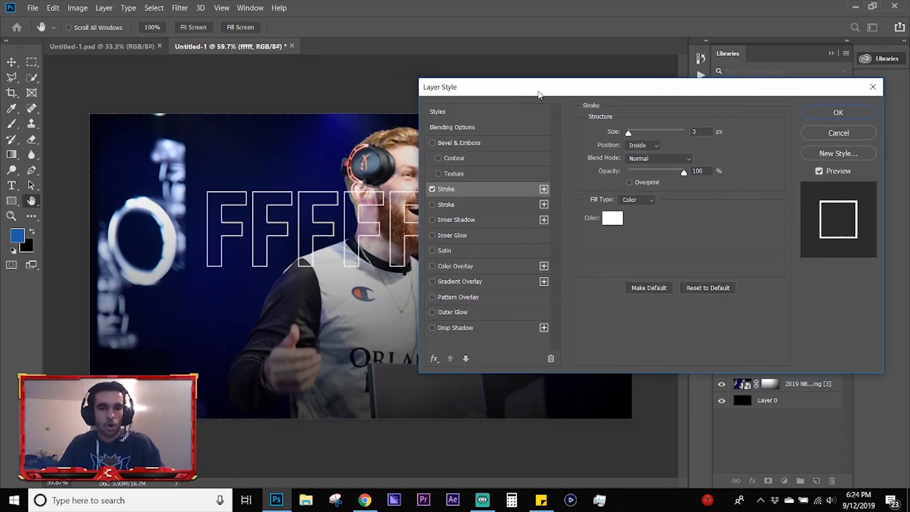
Step: Add Gradient Overlay and Satin effects to the FFFFF text layer and raise the layer's fill
left_click(446, 282)
left_click(444, 250)
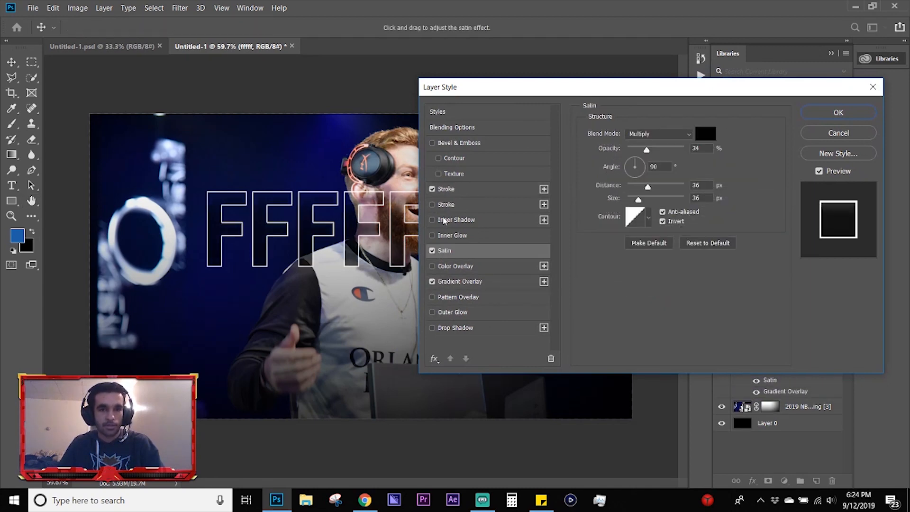
left_click(820, 114)
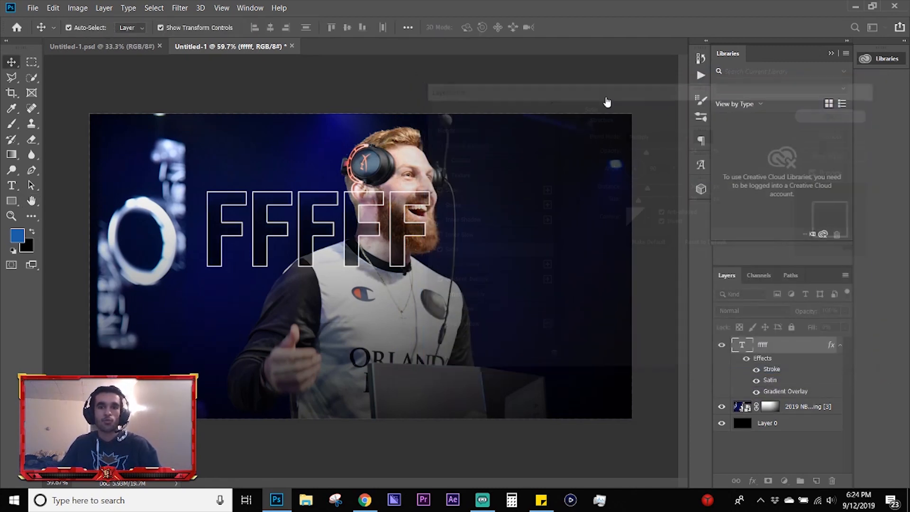
left_click(535, 89)
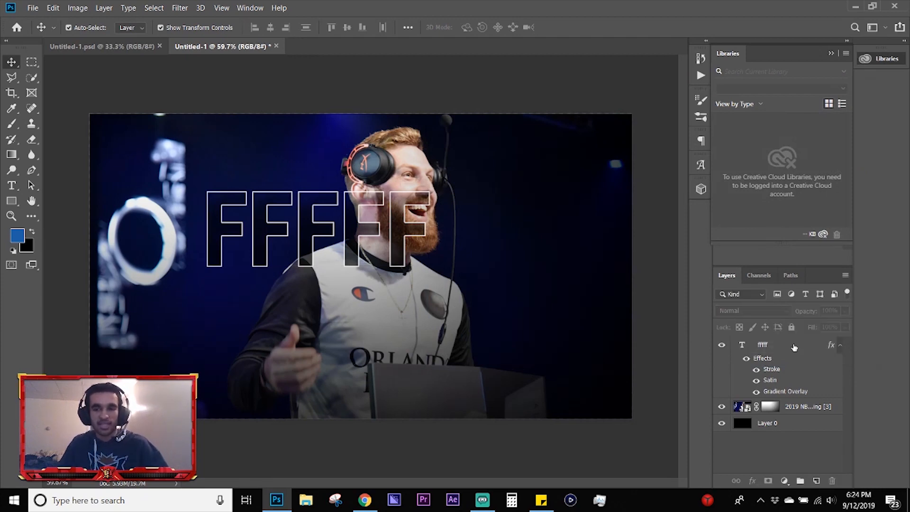
left_click(822, 344)
left_click_drag(829, 331, 907, 326)
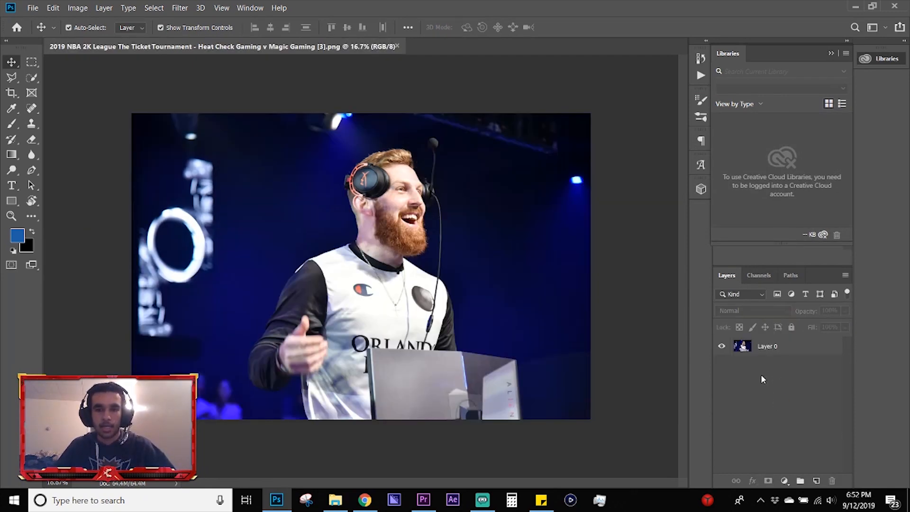
Step: Try tinting the whole photo purple with a Hue/Saturation adjustment layer using Colorize, hue 281 and saturation 100
left_click(774, 347)
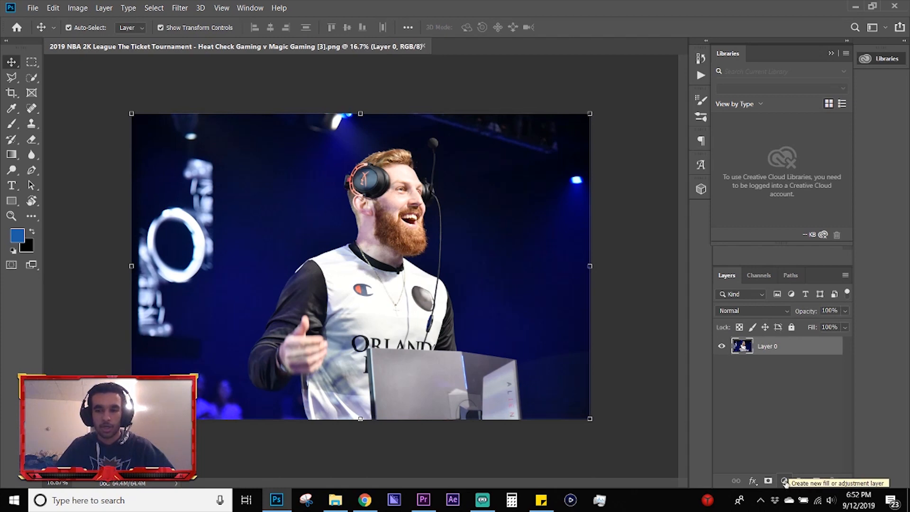
left_click(832, 52)
left_click(811, 53)
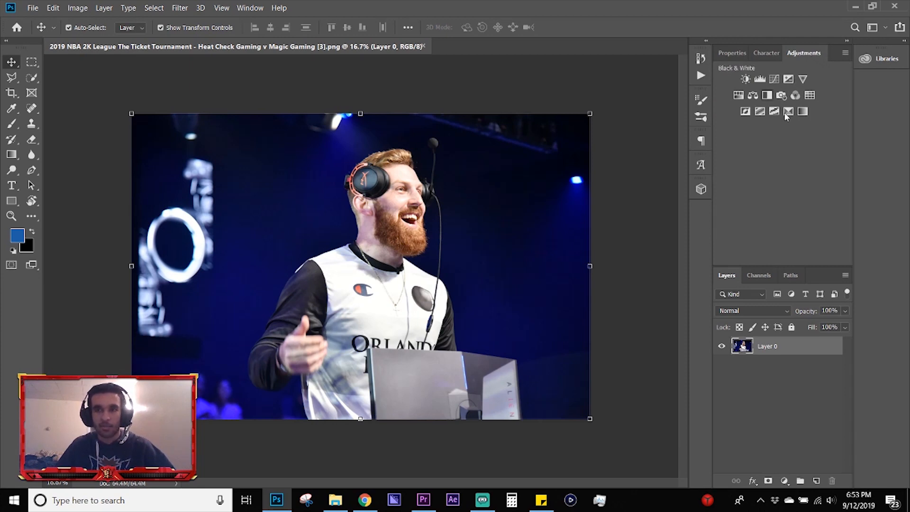
left_click(738, 96)
left_click_drag(778, 137, 811, 138)
left_click(780, 198)
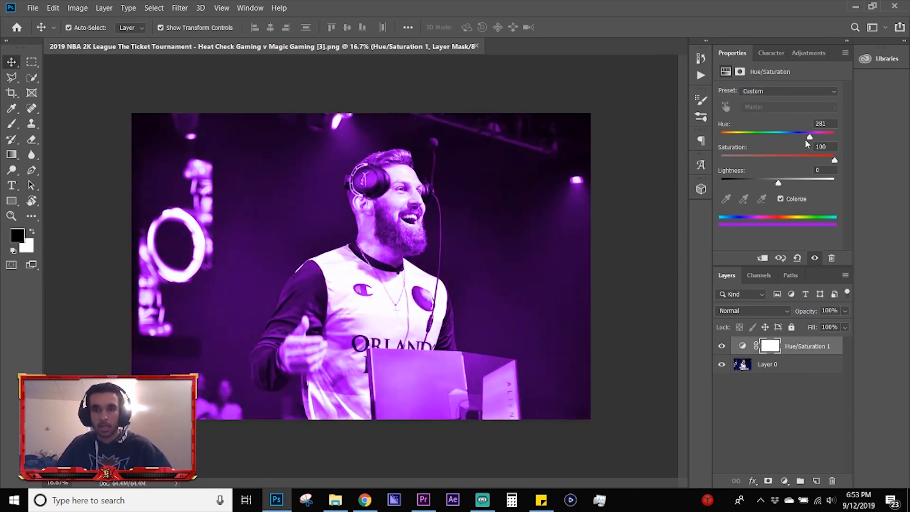
mouse_move(778, 183)
left_mouse_down()
mouse_move(750, 183)
mouse_move(778, 184)
left_mouse_up()
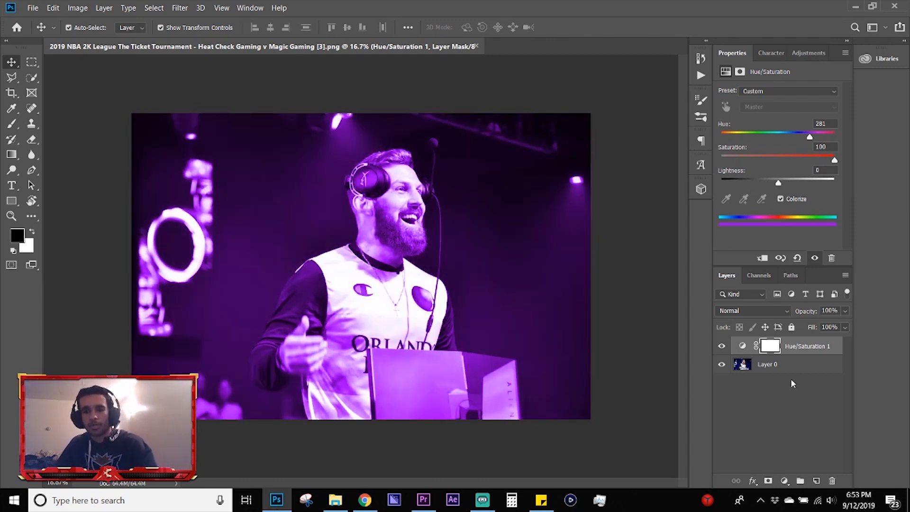
Step: Delete the purple Hue/Saturation adjustment layer and add a fresh one with default values above the photo
key("Delete")
key("Delete")
left_click(814, 55)
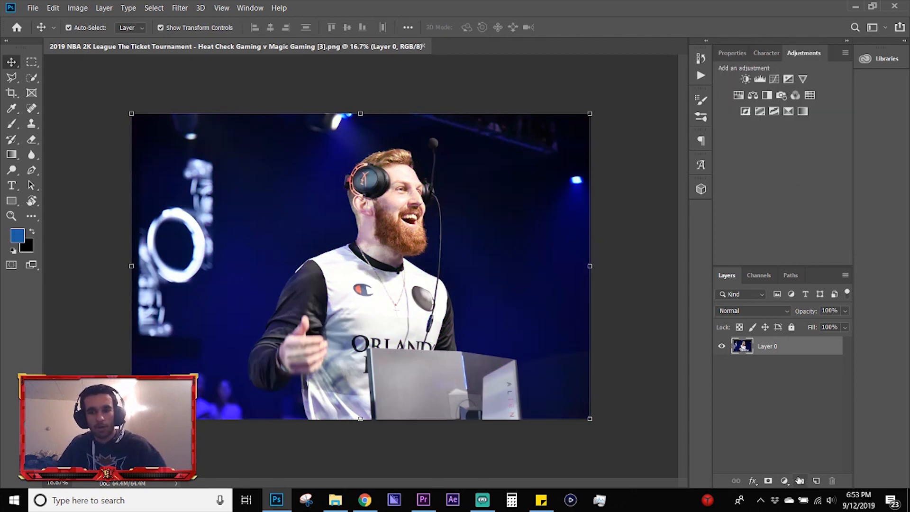
left_click(784, 480)
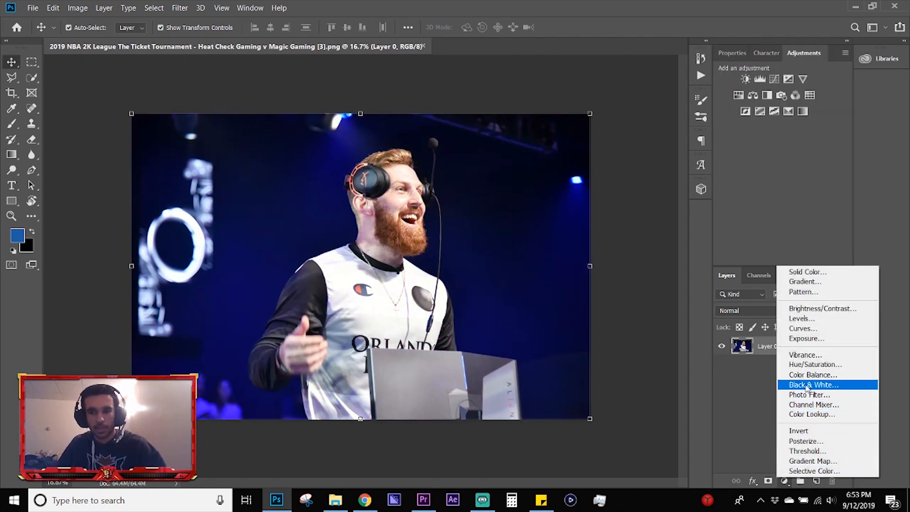
left_click(810, 365)
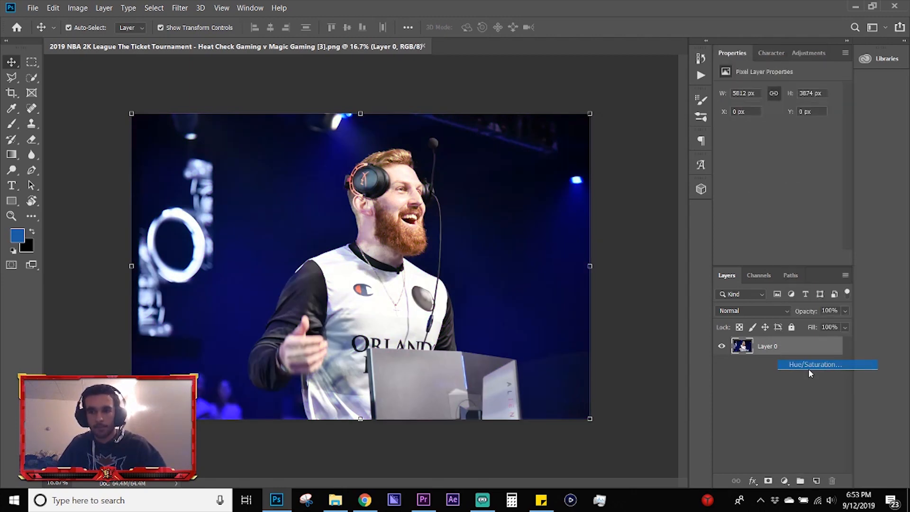
Step: Duplicate the Layer 0 photo beneath the Hue/Saturation adjustment layer and deselect all layers
left_click(785, 374)
key("ctrl+j")
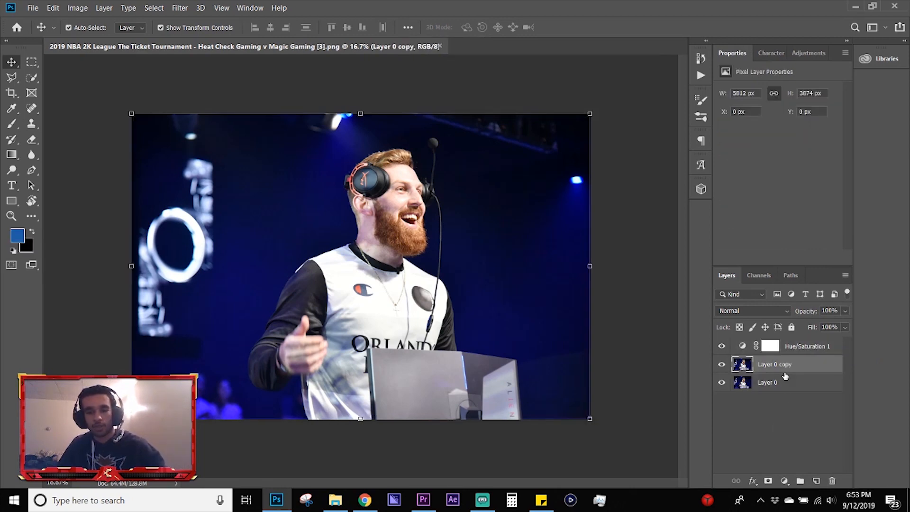
left_click(801, 408)
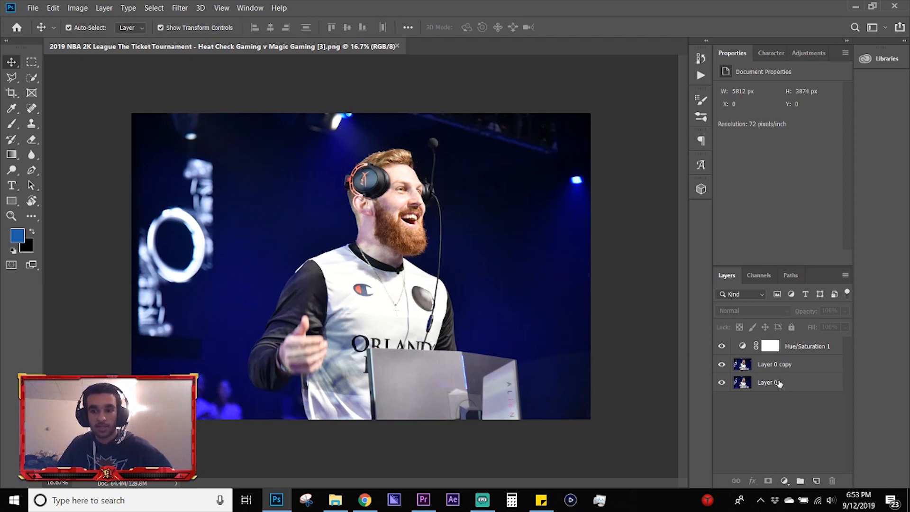
Step: Try clipping the Hue/Saturation adjustment to the photo copy and releasing it, and delete the adjustment layer
left_click(792, 348)
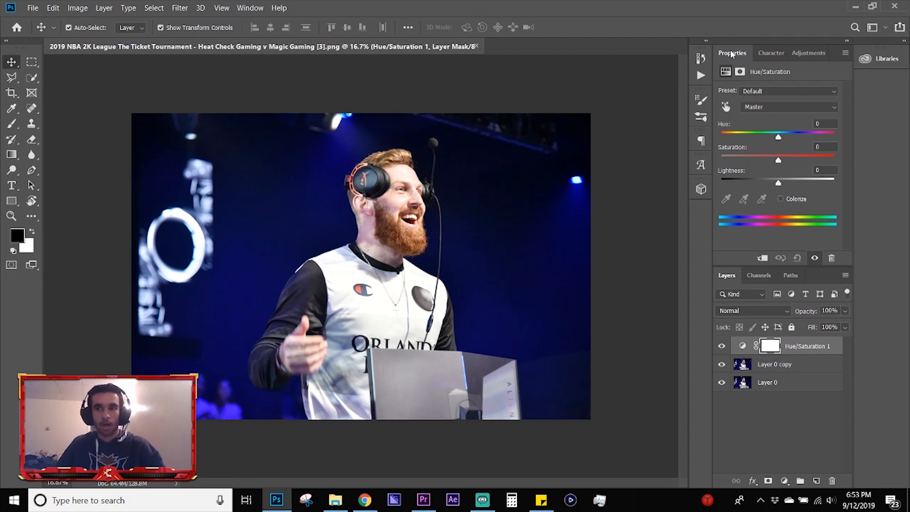
left_click(762, 259)
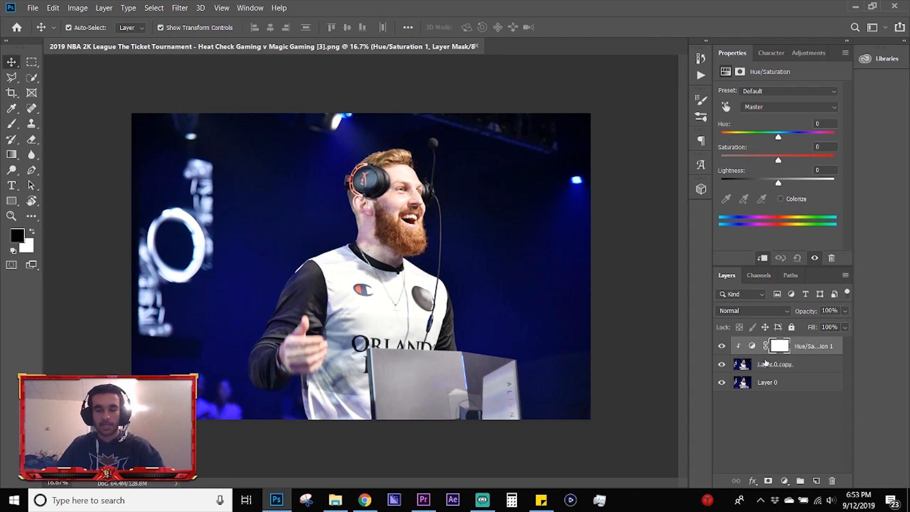
right_click(821, 347)
left_click(711, 219)
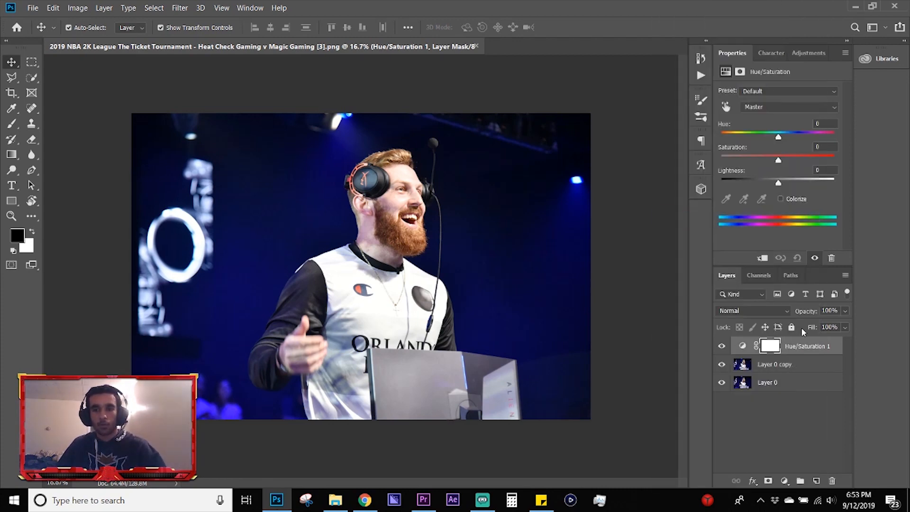
right_click(807, 345)
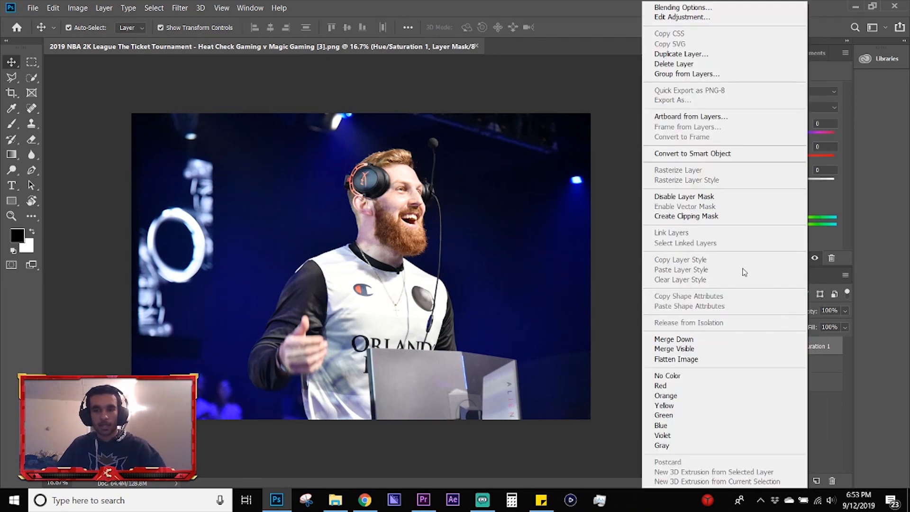
left_click(696, 217)
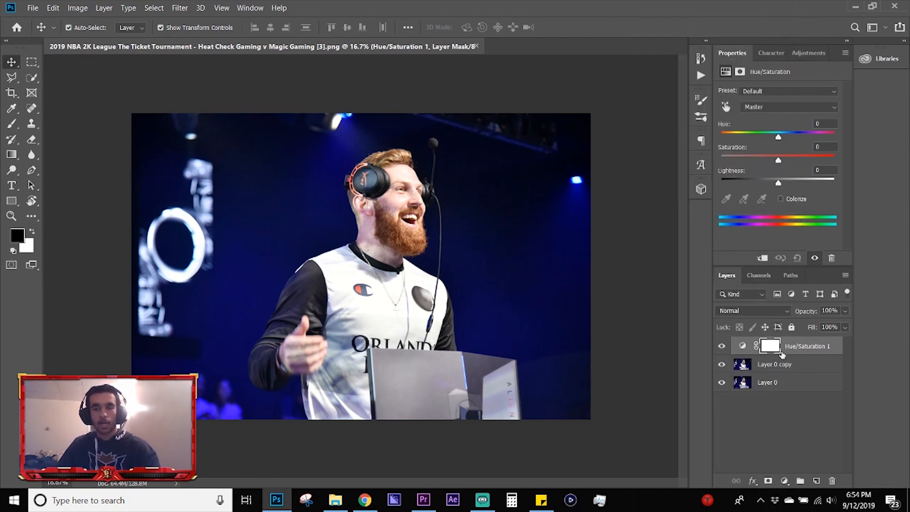
key("Delete")
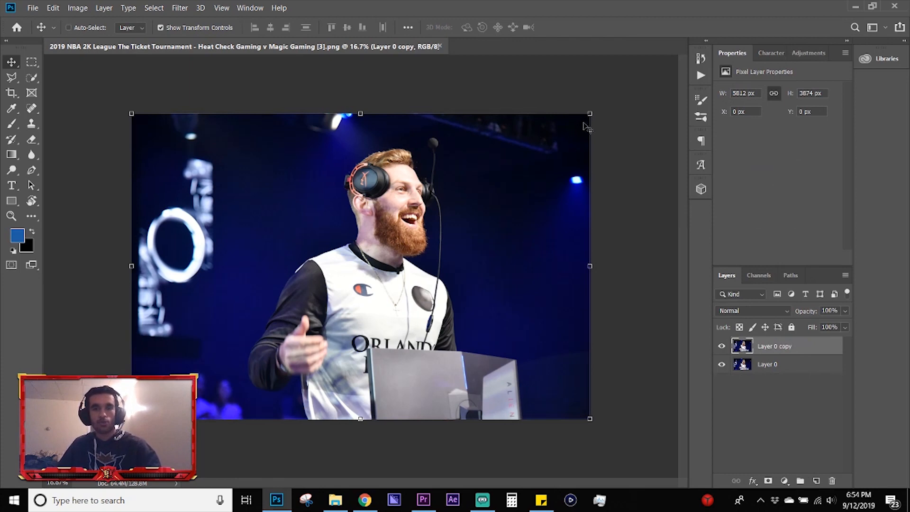
Step: Scale the photo copy down to about 4007 × 2670 px and place it near the left-centre of the canvas
left_click_drag(590, 114, 464, 231)
left_click_drag(406, 267, 442, 219)
left_click(523, 203)
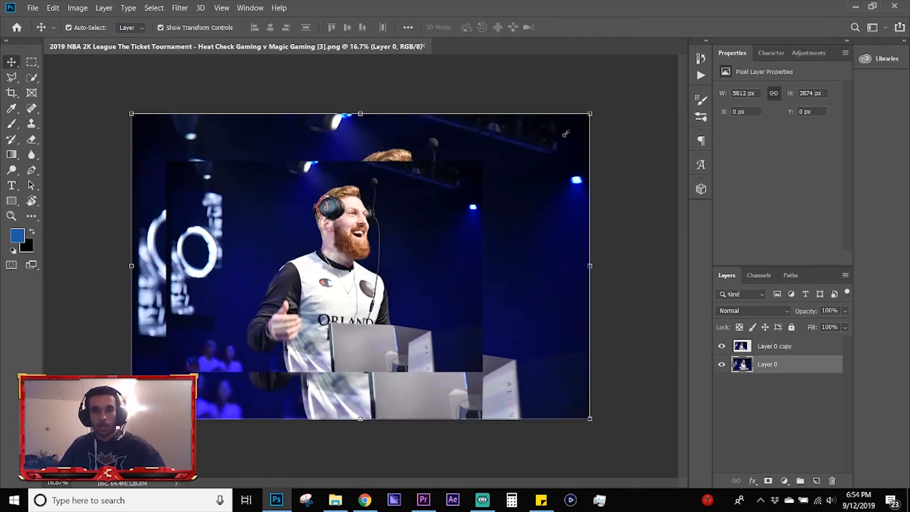
Step: Scale the original Layer 0 photo to about 60.9% and move it to the upper-right area of the canvas
left_click_drag(589, 114, 410, 233)
left_click_drag(338, 296, 502, 185)
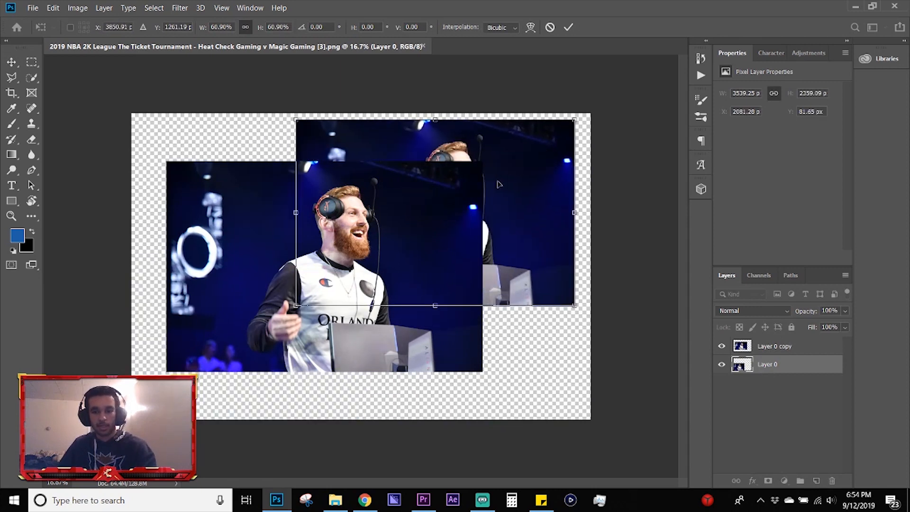
key("Return")
Step: Clip Layer 0 copy to Layer 0 with a clipping mask and move the copy upward within the clipped area
left_click(803, 347)
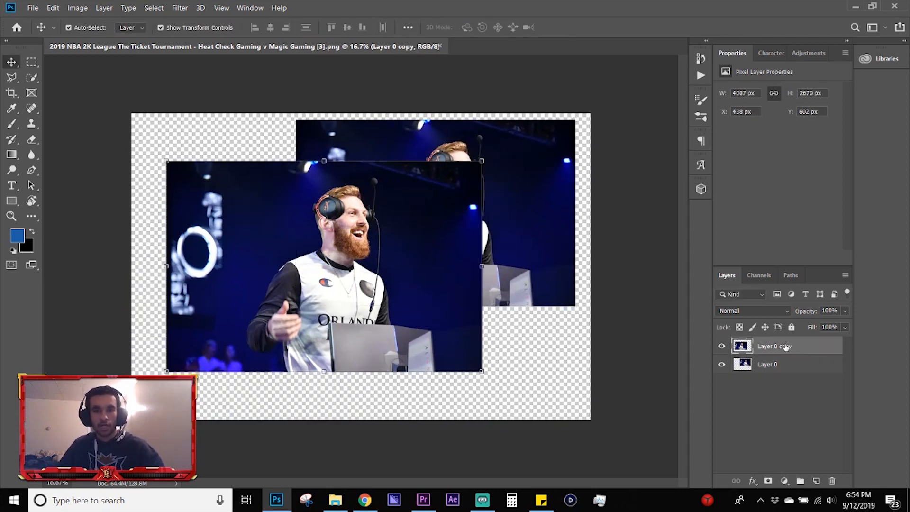
right_click(785, 347)
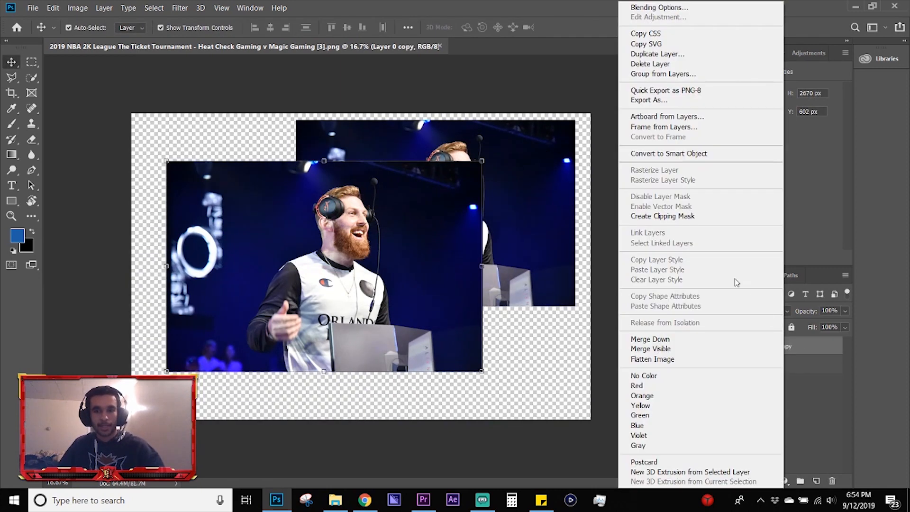
left_click(691, 217)
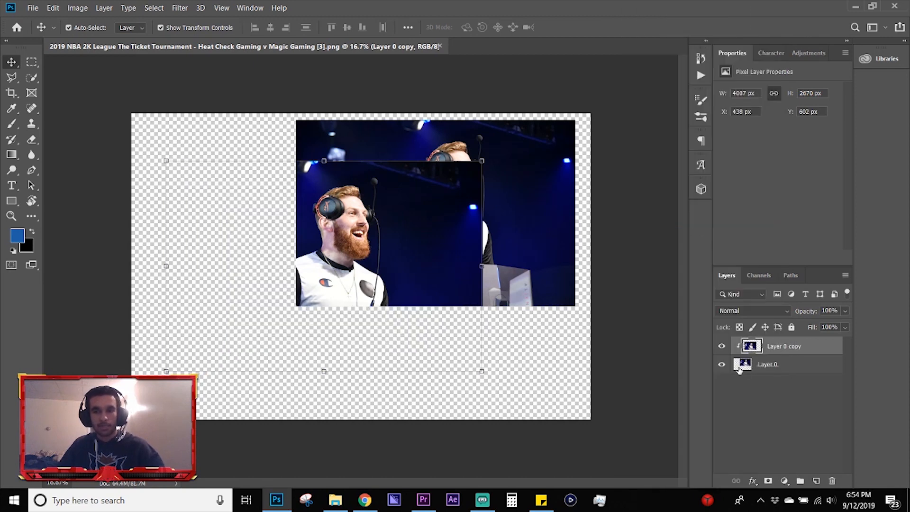
left_click_drag(426, 249, 399, 112)
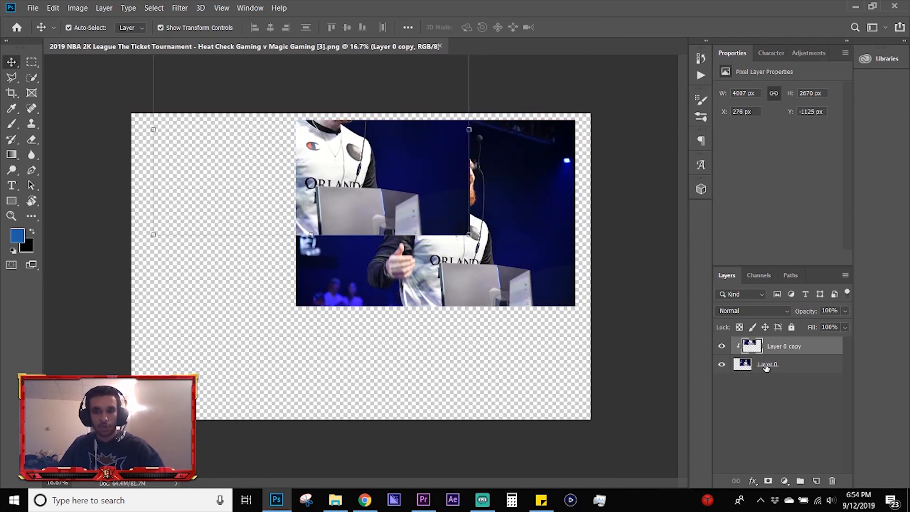
left_click(495, 362)
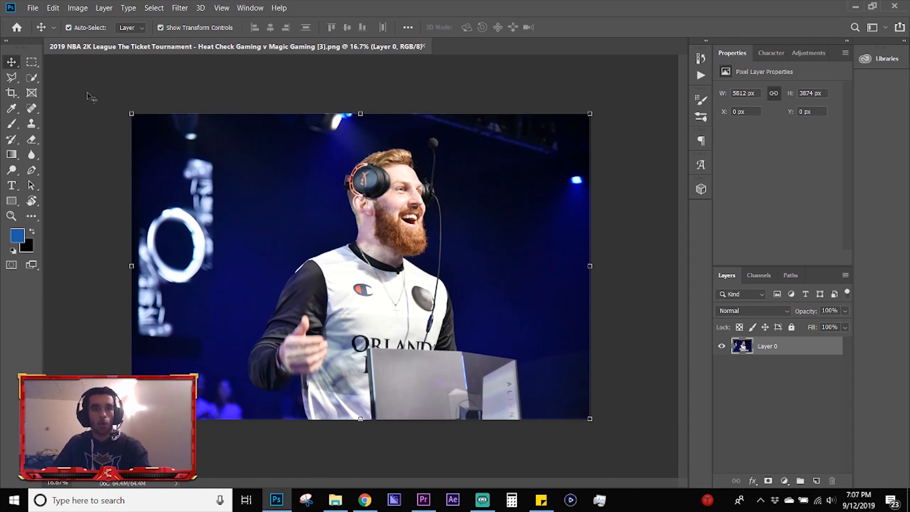
Step: Select a full-height strip about 1266 px wide along the photo's left edge with the Rectangular Marquee tool
left_click(32, 64)
left_click(66, 60)
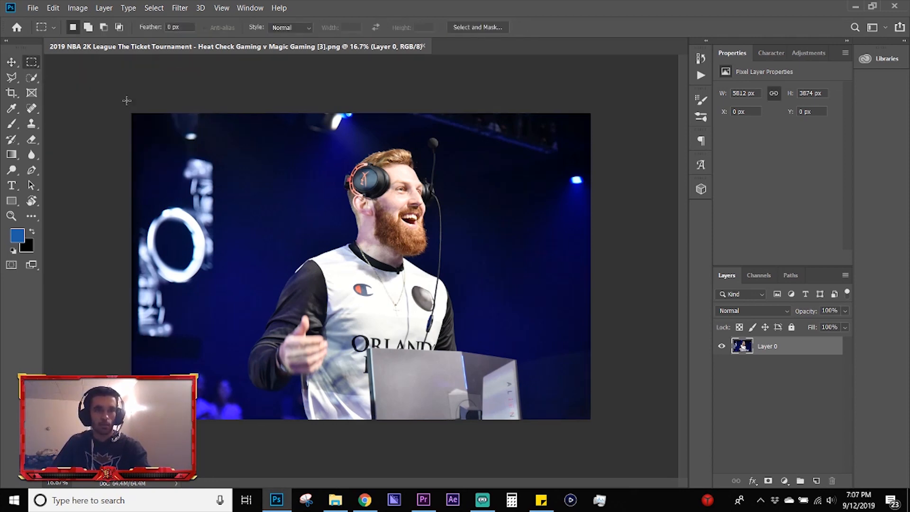
left_click_drag(131, 113, 232, 424)
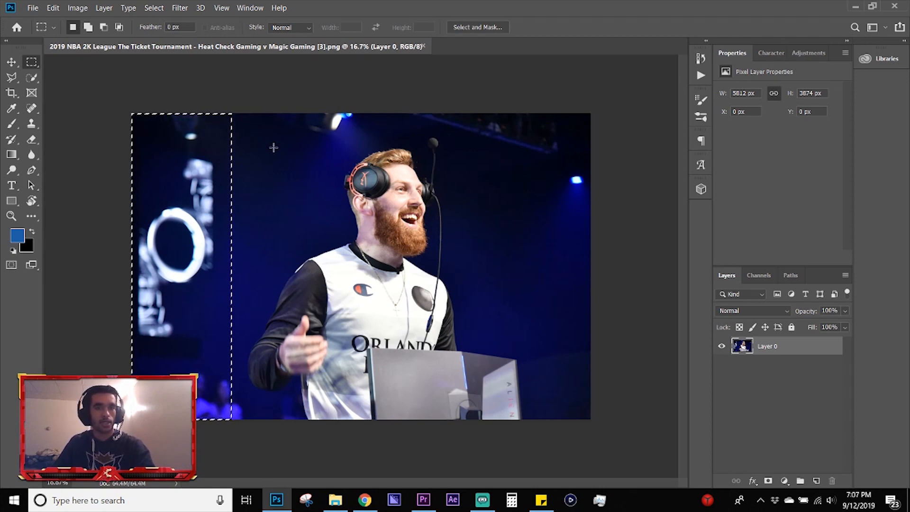
Step: Try deleting the selected strip's pixels from the photo layer and undo the deletion
key("Delete")
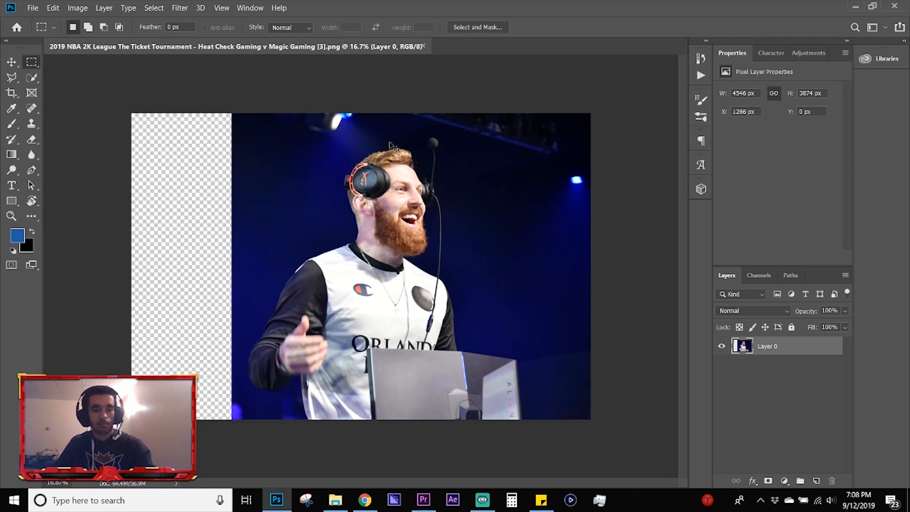
key("ctrl+z")
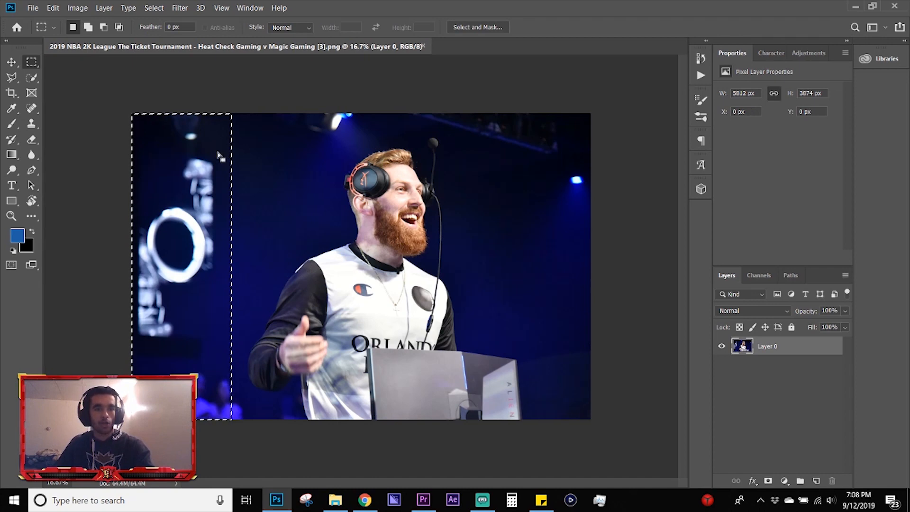
Step: Invert the strip selection and add a layer mask to Layer 0 from it
right_click(280, 194)
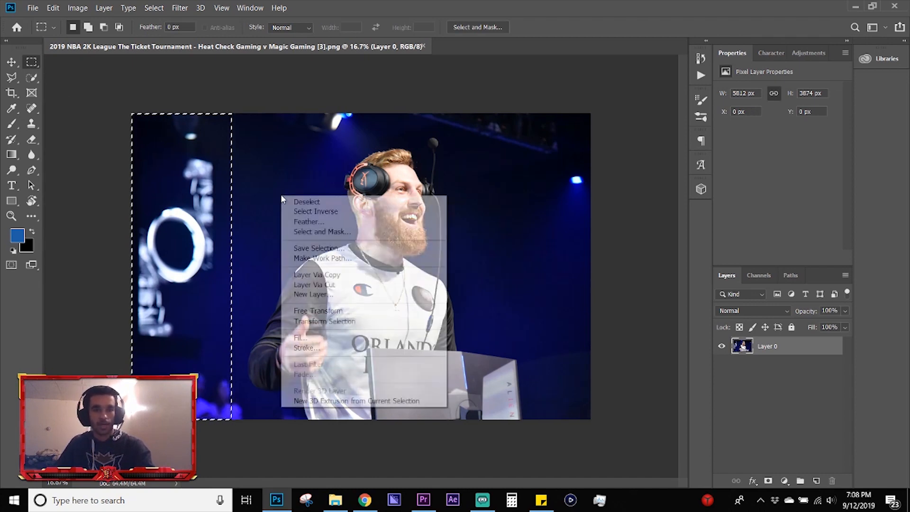
left_click(313, 211)
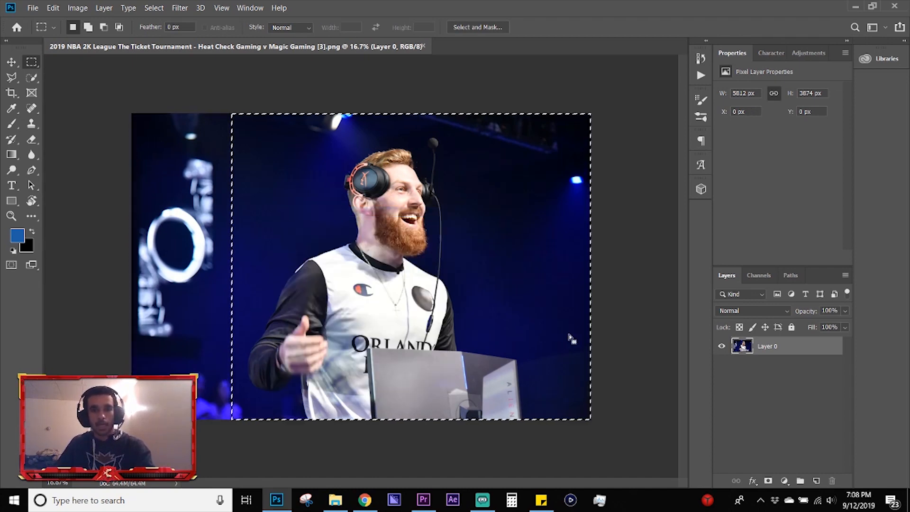
left_click(768, 482)
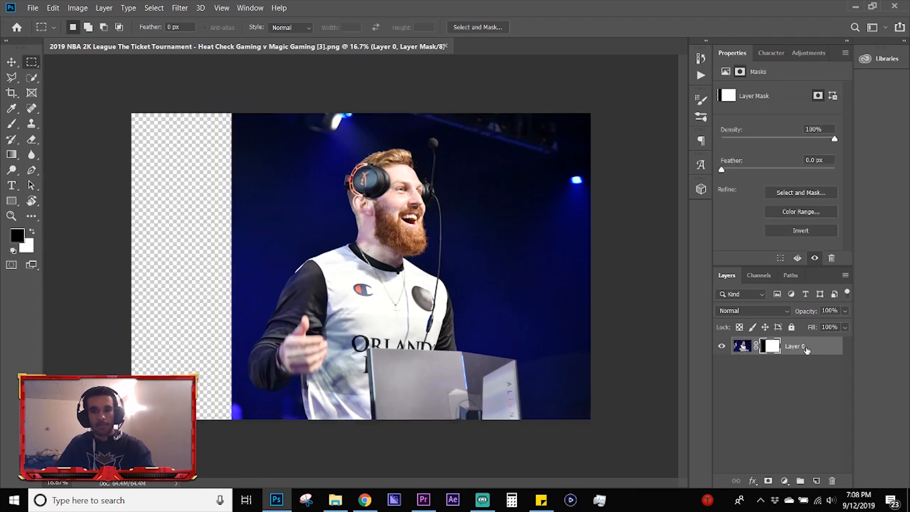
Step: Try deleting the layer mask from Layer 0 and undo the deletion
left_click(742, 346)
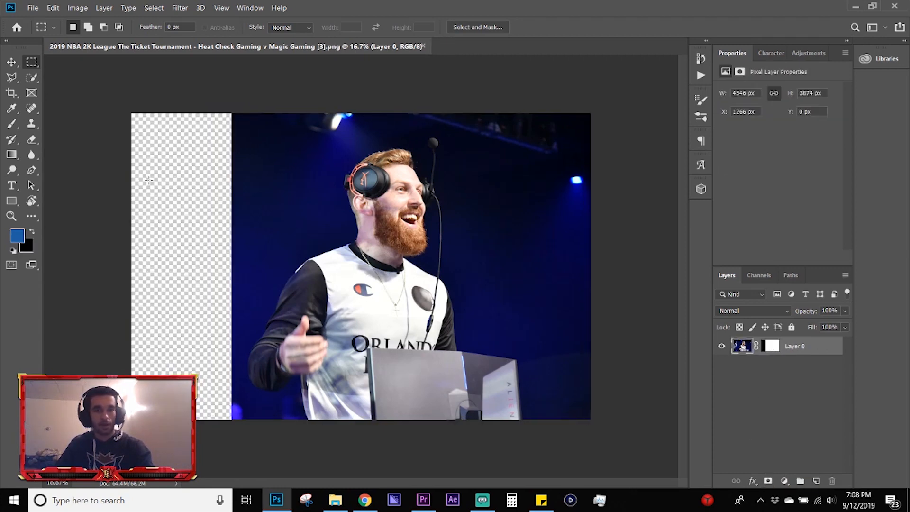
right_click(772, 350)
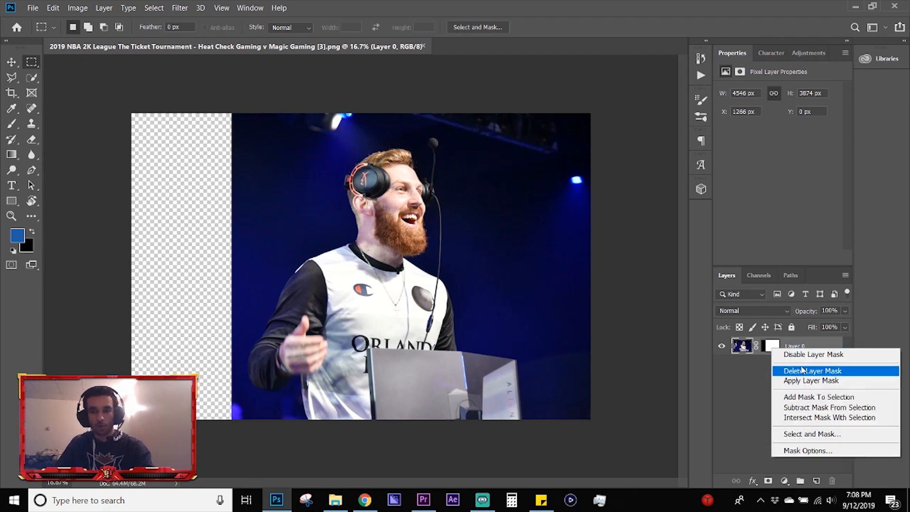
left_click(804, 372)
key("ctrl+z")
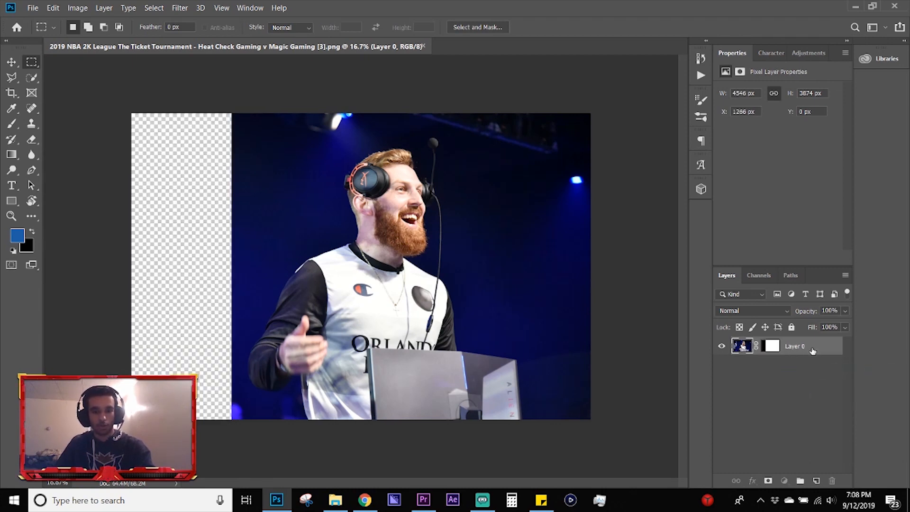
Step: Check the extent of the masked Layer 0 with Free Transform and cancel without changing it
key("ctrl+t")
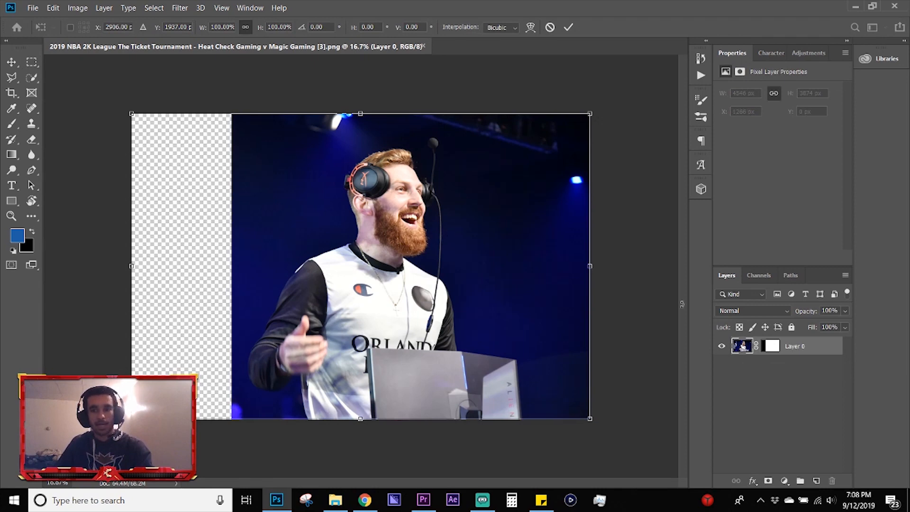
key("Escape")
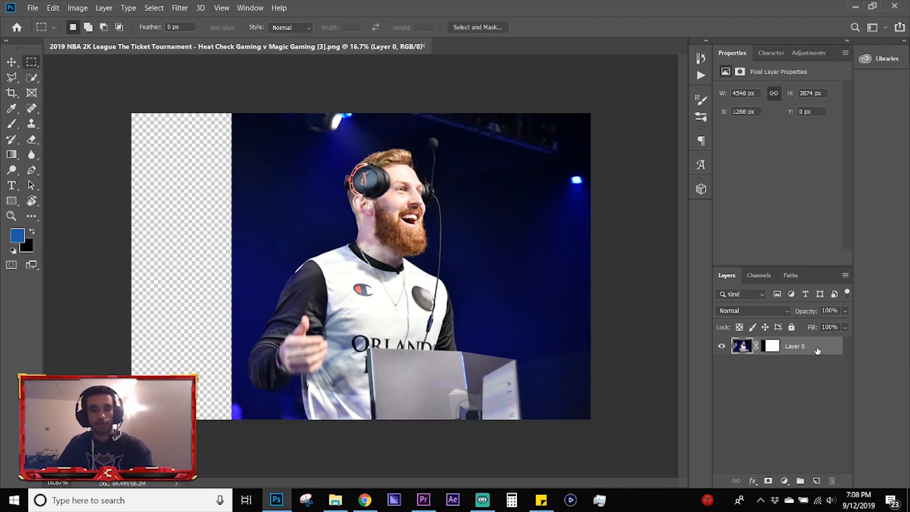
key("ctrl+t")
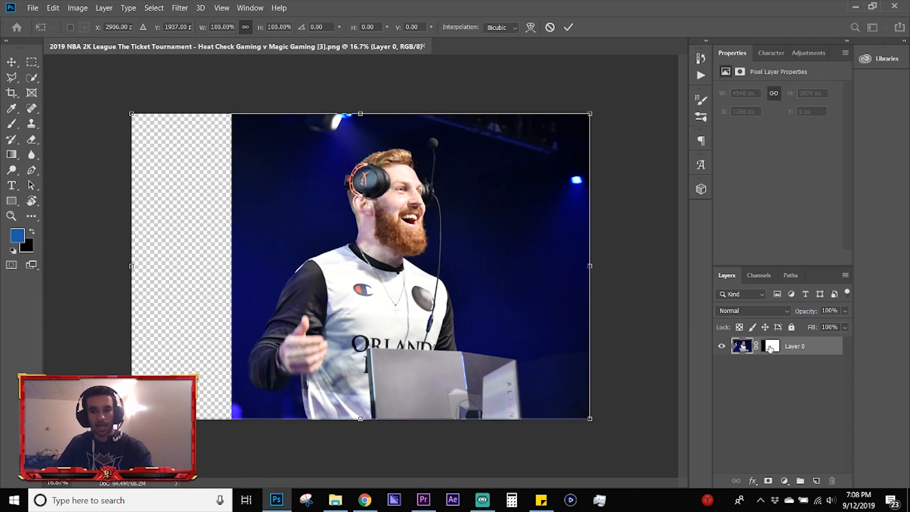
key("Escape")
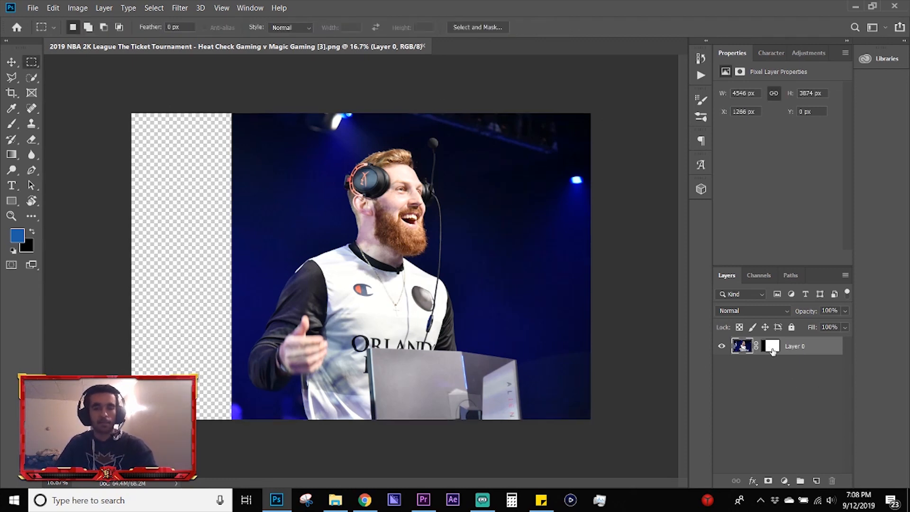
Step: Undo the layer mask on Layer 0 and the selection inversion
key("ctrl+z")
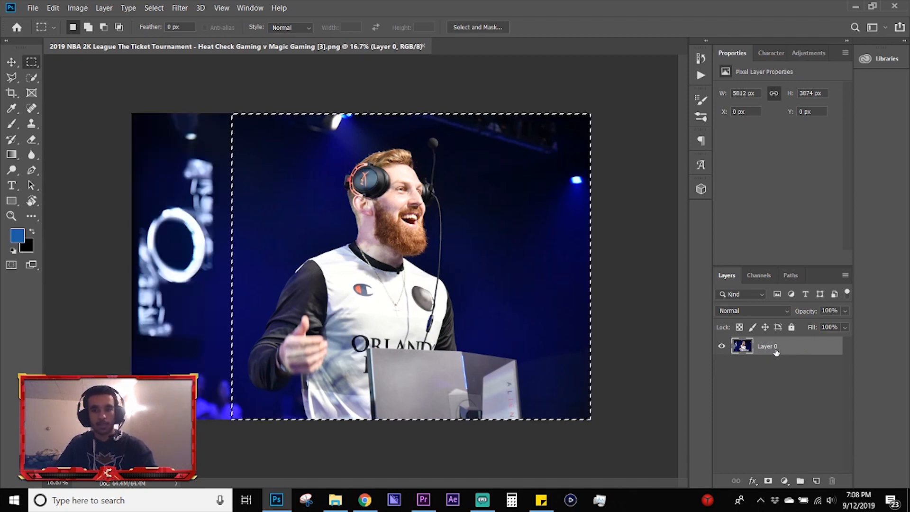
key("ctrl+z")
Step: Try cutting the selected strip out of Layer 0, check the layer's extent with Free Transform, and undo the cut
key("ctrl+x")
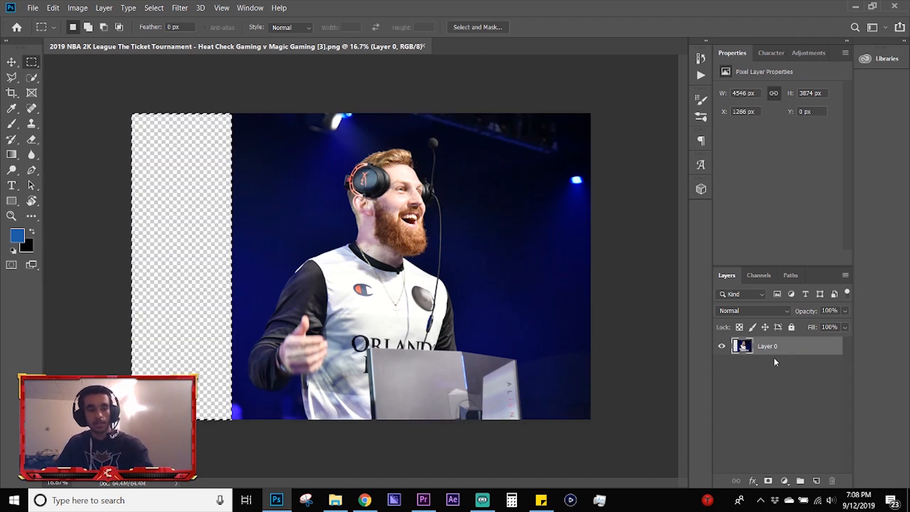
key("ctrl+t")
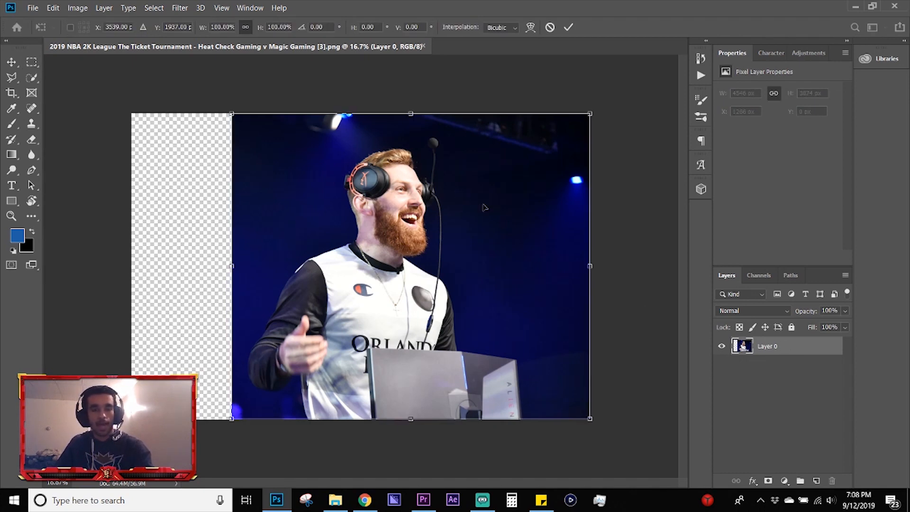
key("Return")
key("m")
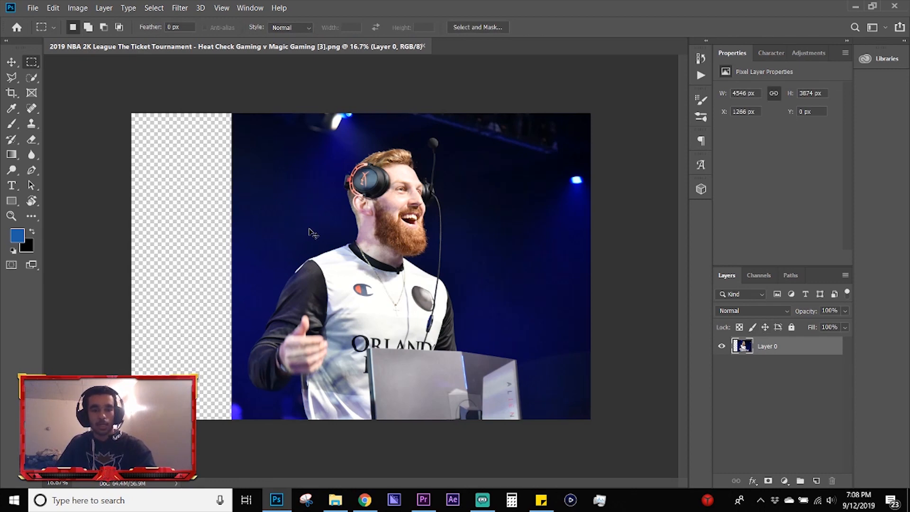
key("ctrl+z")
key("ctrl+z")
key("ctrl+z")
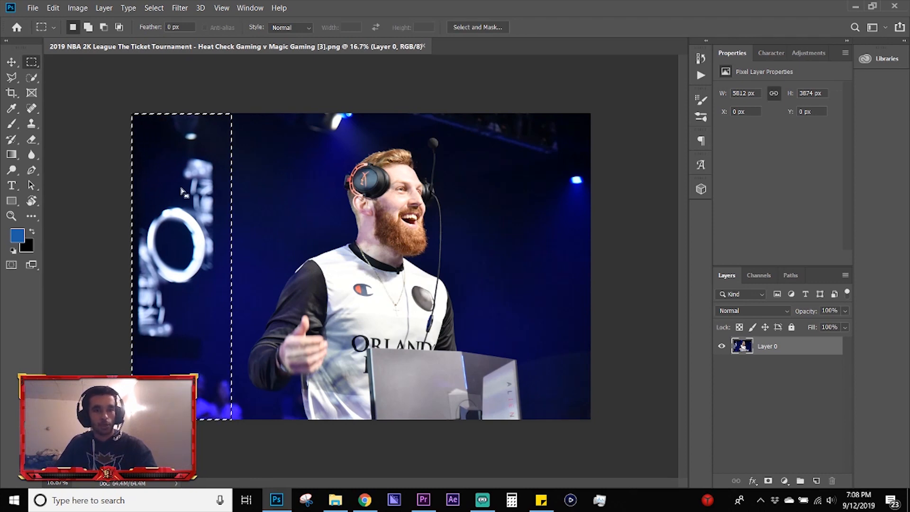
Step: Reselect the full-height strip along the photo's left edge and shift the selection outline right and upward with the Rectangular Marquee tool
left_click(296, 205)
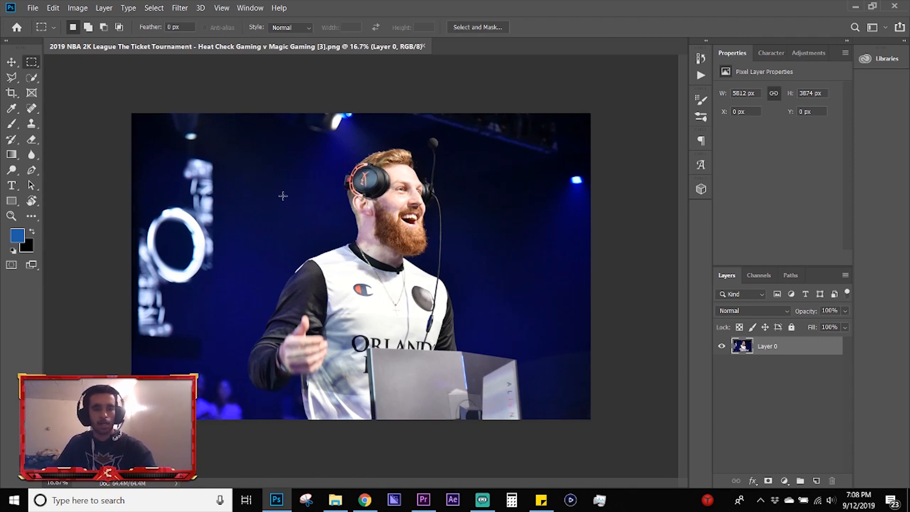
left_click_drag(55, 100, 231, 419)
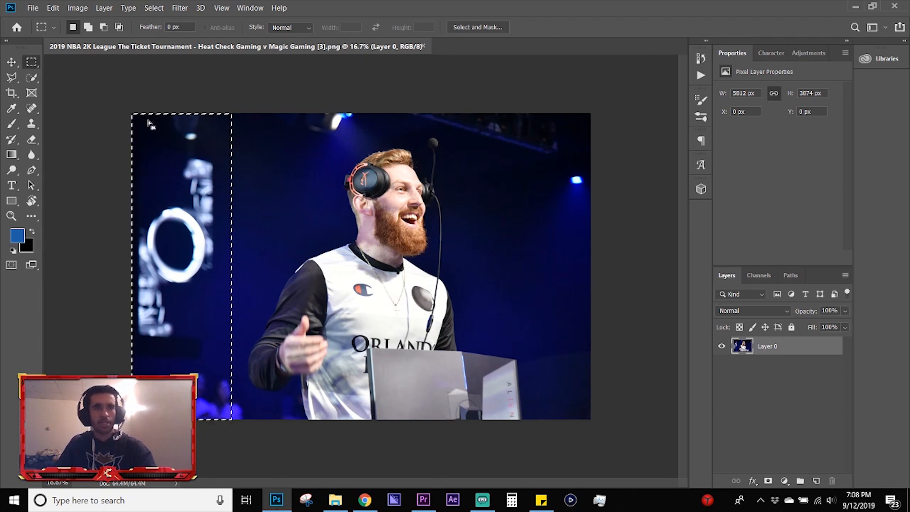
left_click_drag(150, 124, 256, 131)
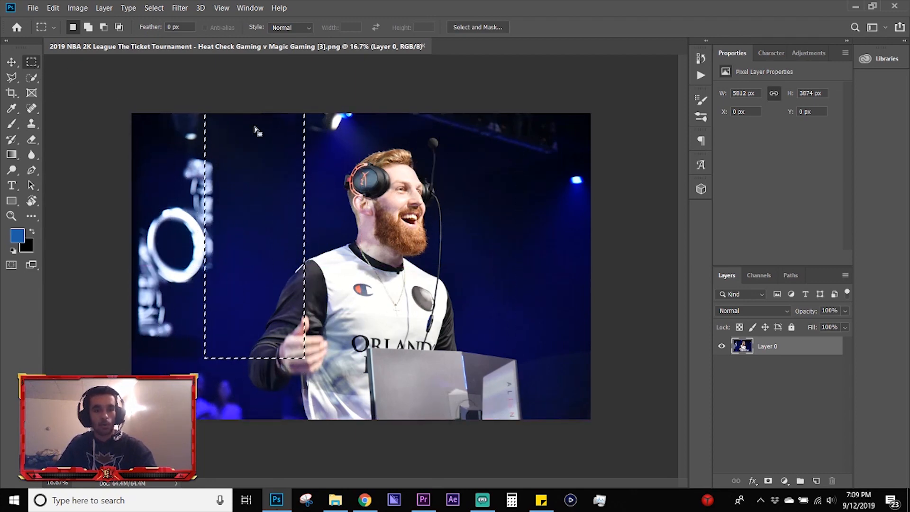
Step: Move the pixels inside the rectangular selection to the right with the Move tool
left_click(9, 63)
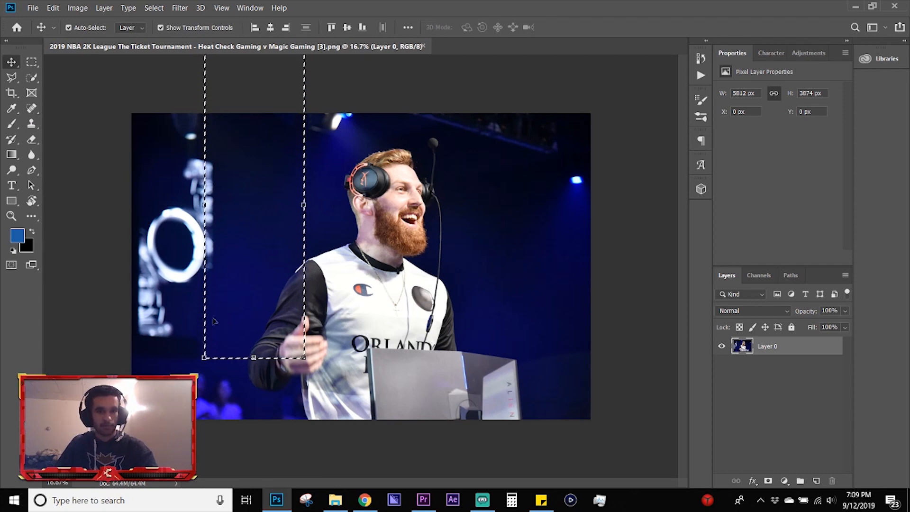
left_click_drag(225, 232, 362, 241)
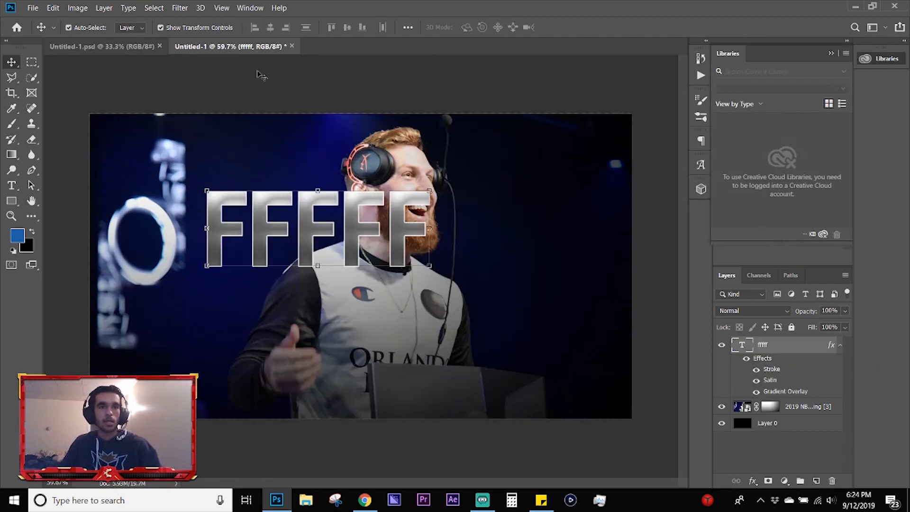
left_click(258, 77)
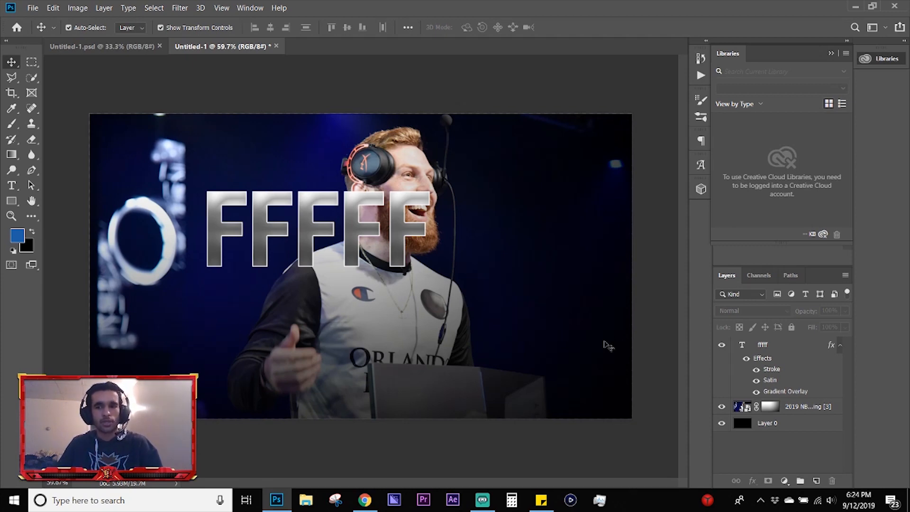
left_click(78, 8)
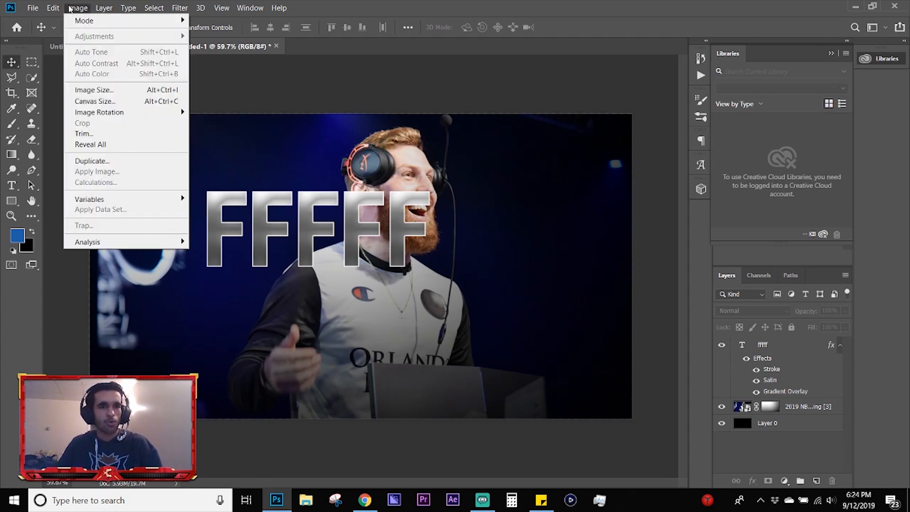
left_click(346, 79)
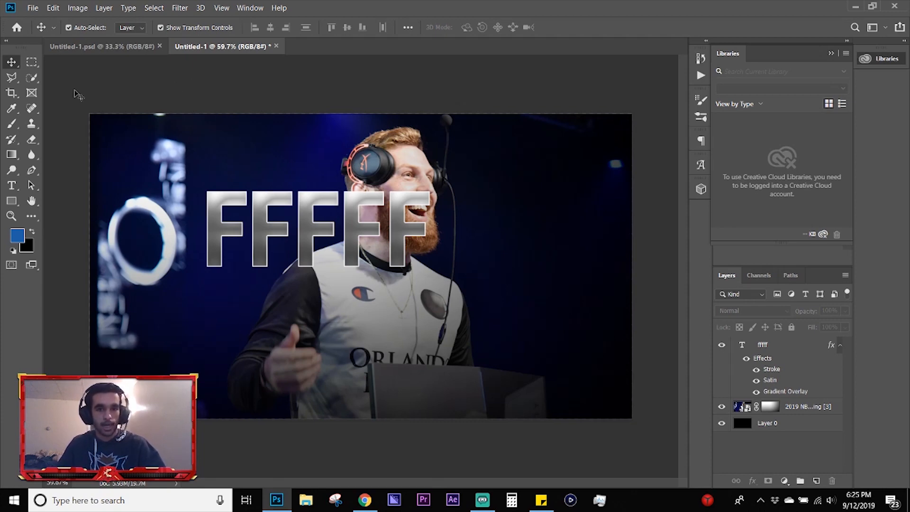
Step: Try Export As for the Untitled-1 document in PNG format with Smaller File (8-bit) enabled, and cancel the export
left_click(33, 8)
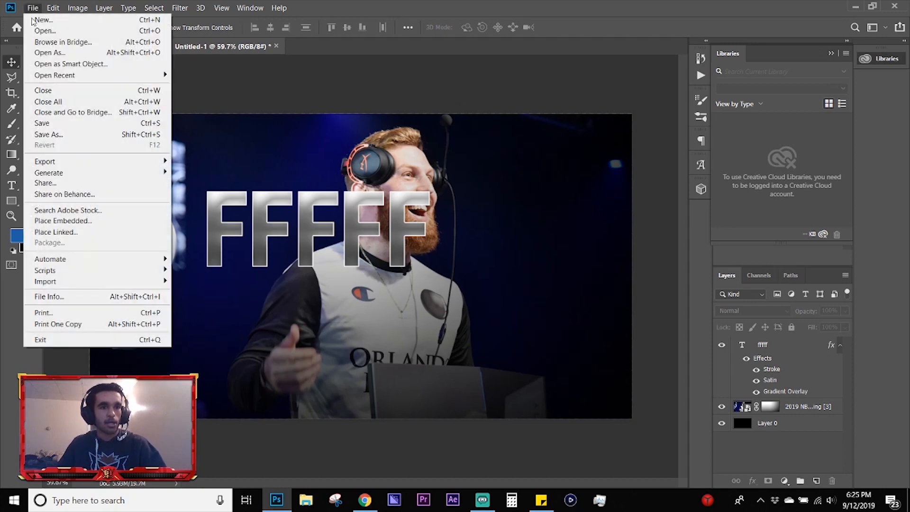
mouse_move(144, 162)
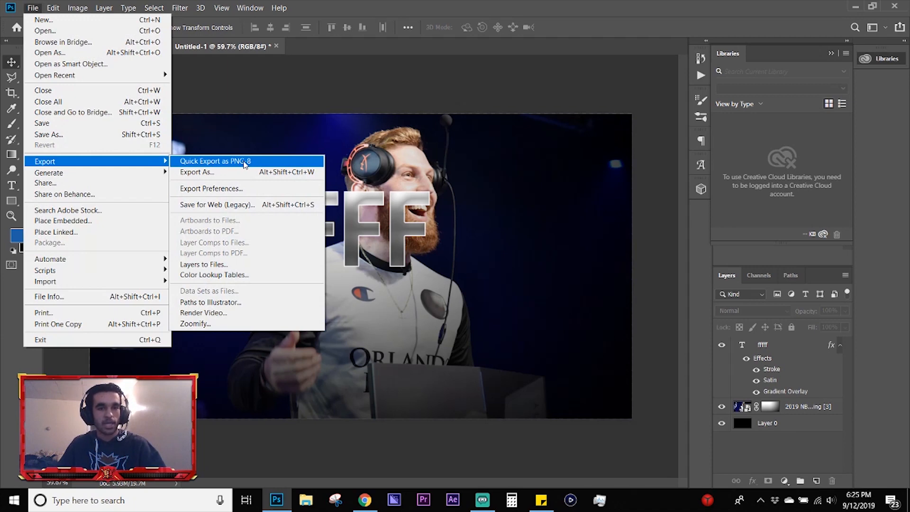
left_click(207, 172)
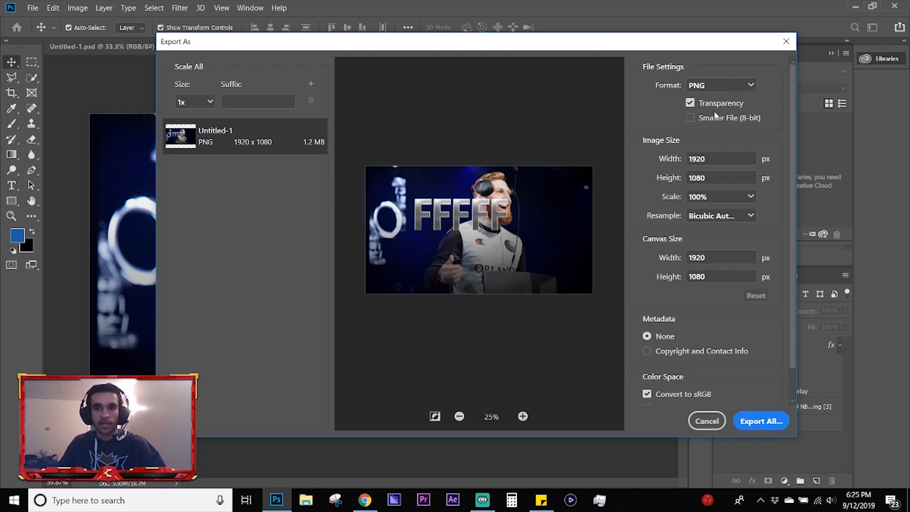
left_click(690, 118)
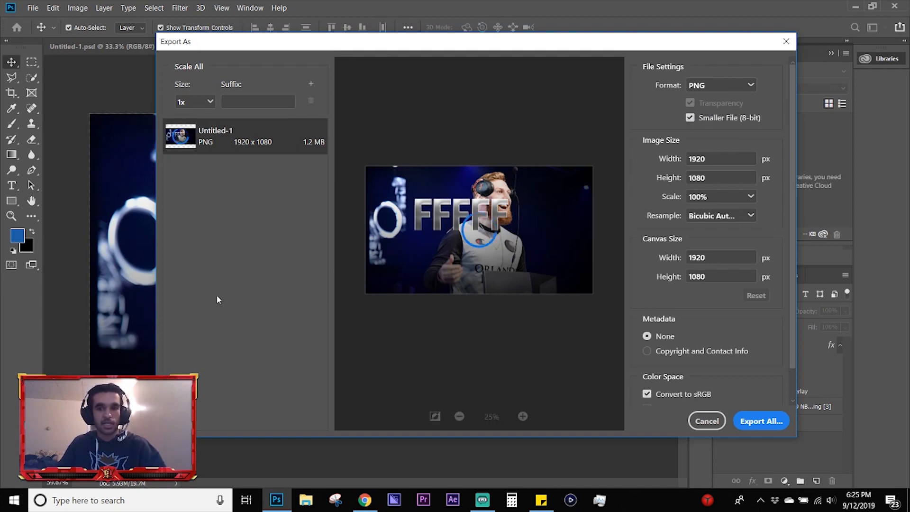
left_click(721, 425)
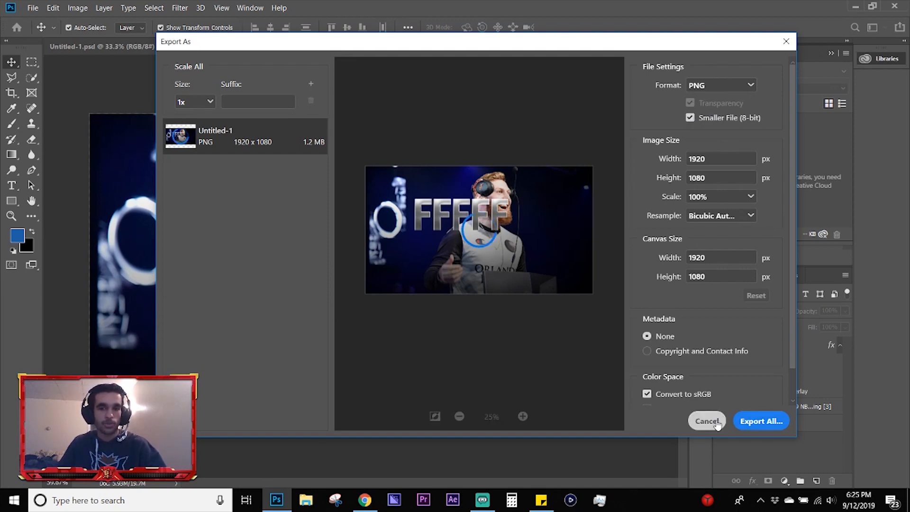
left_click(717, 423)
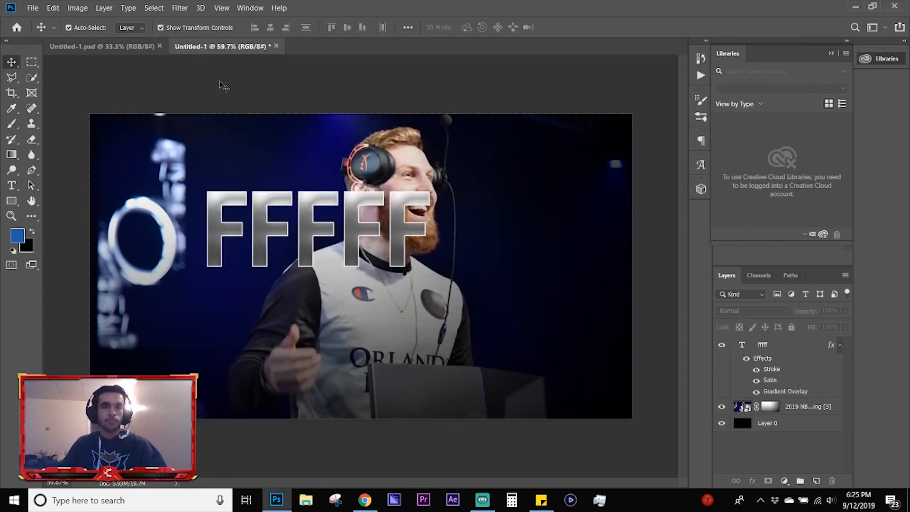